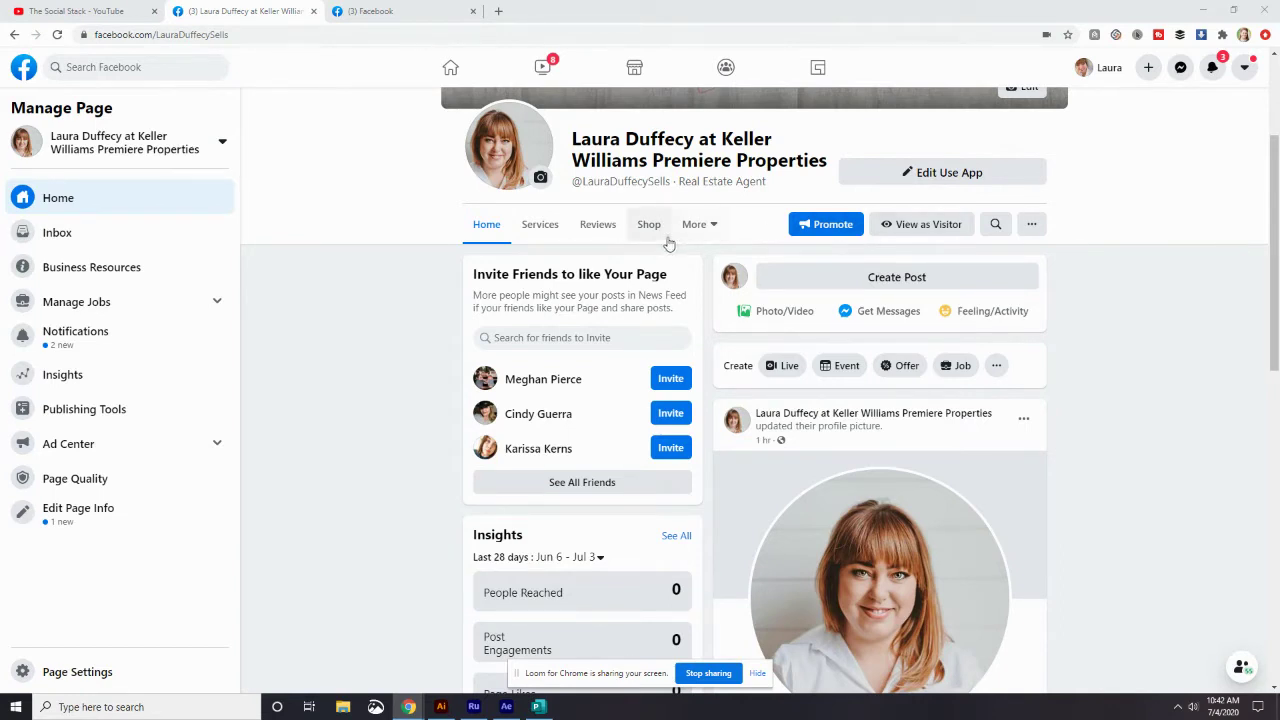
- Scroll through the real estate business Page to view its cover image and profile photo
{"action": "scroll", "coordinate": [1040, 377], "scroll_direction": "up", "scroll_amount": 3}
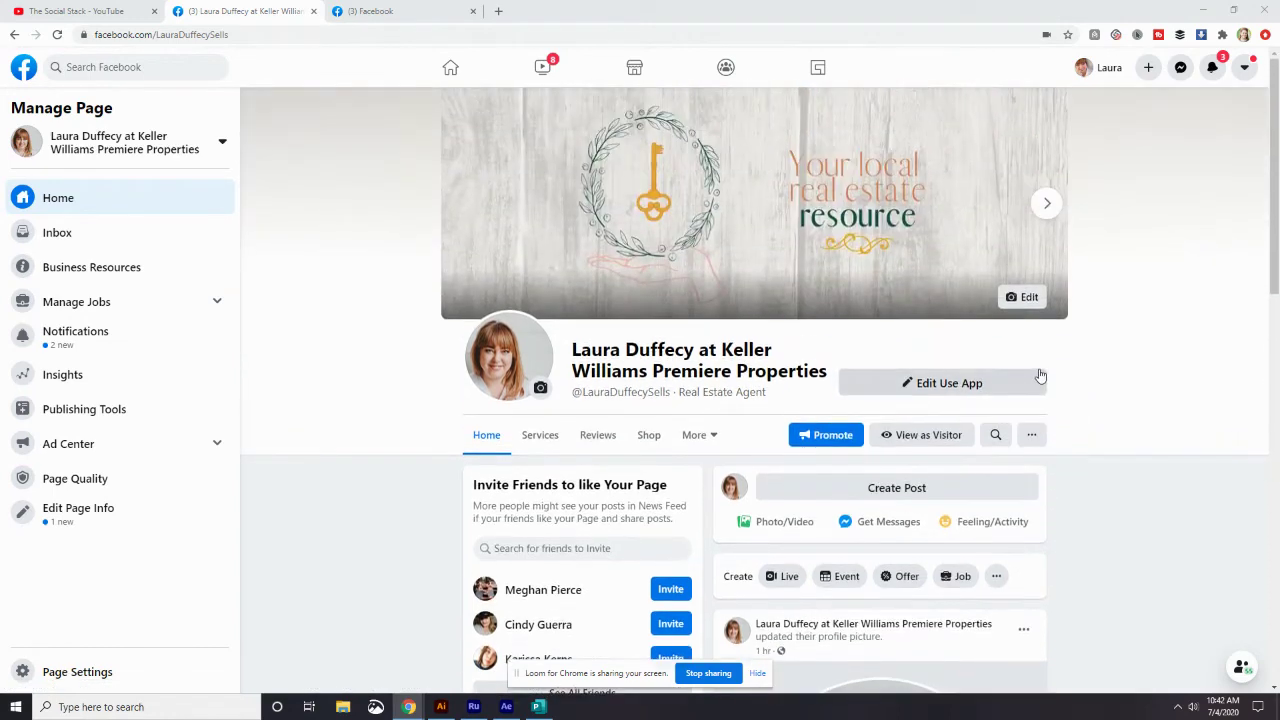
{"action": "scroll", "coordinate": [1040, 377], "scroll_direction": "down", "scroll_amount": 4}
{"action": "scroll", "coordinate": [1040, 377], "scroll_direction": "up", "scroll_amount": 4}
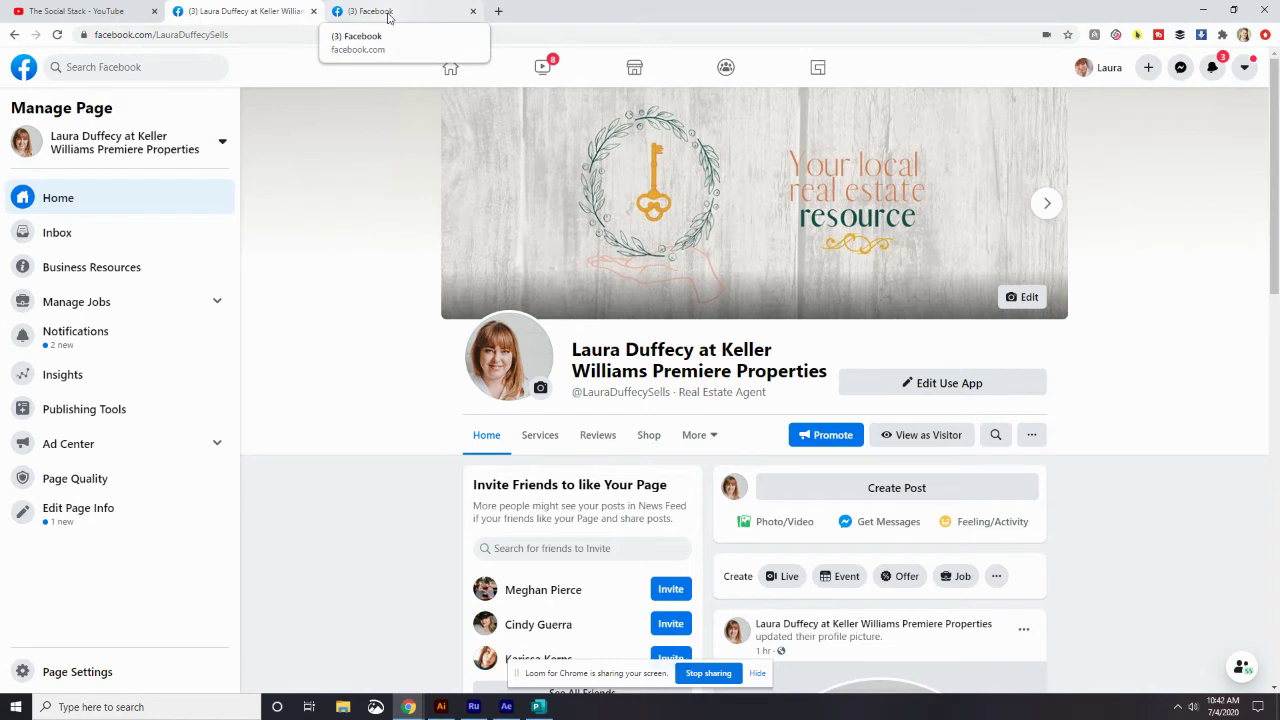
- From the news feed, search for the other real estate agent and open her business page
{"action": "left_click", "coordinate": [388, 16]}
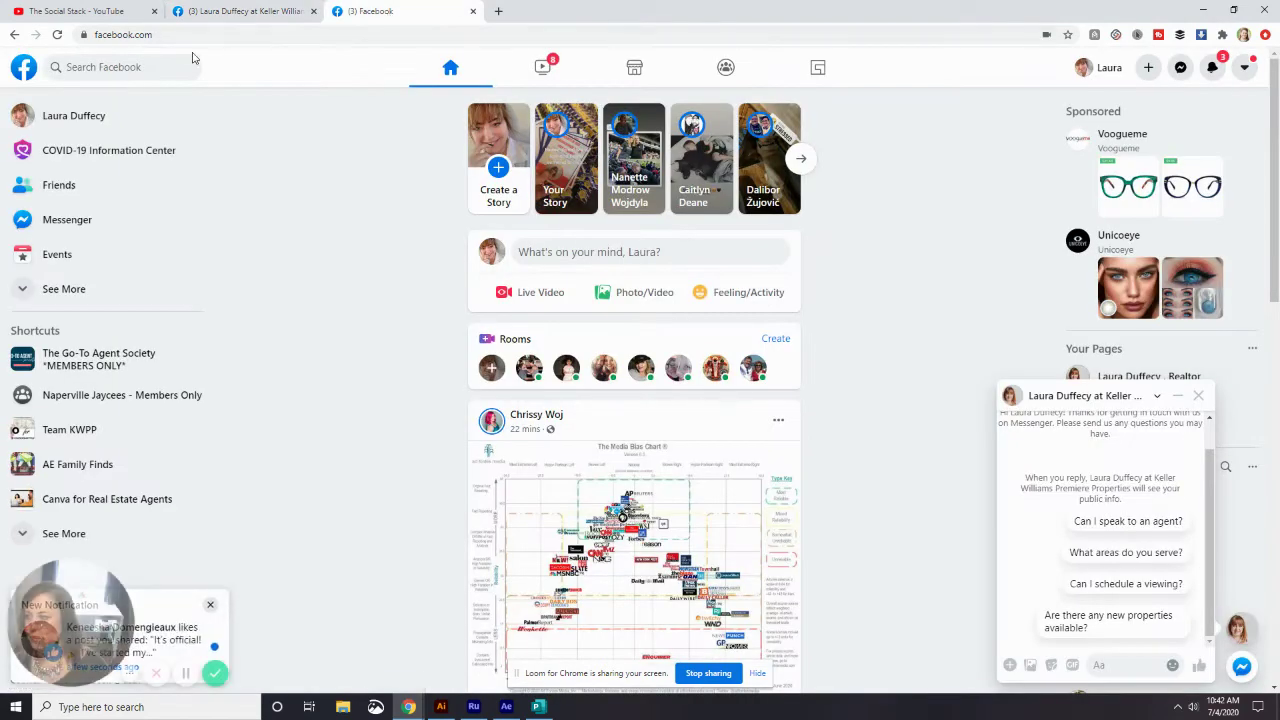
{"action": "left_click", "coordinate": [136, 70]}
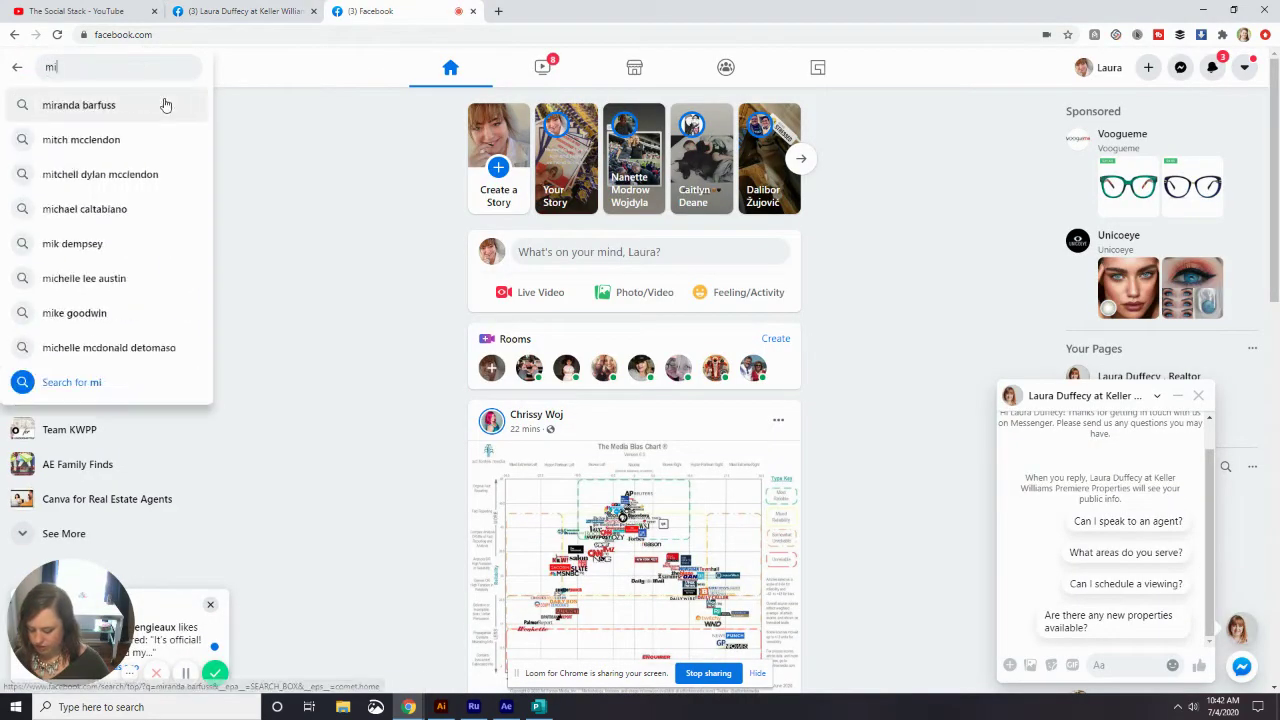
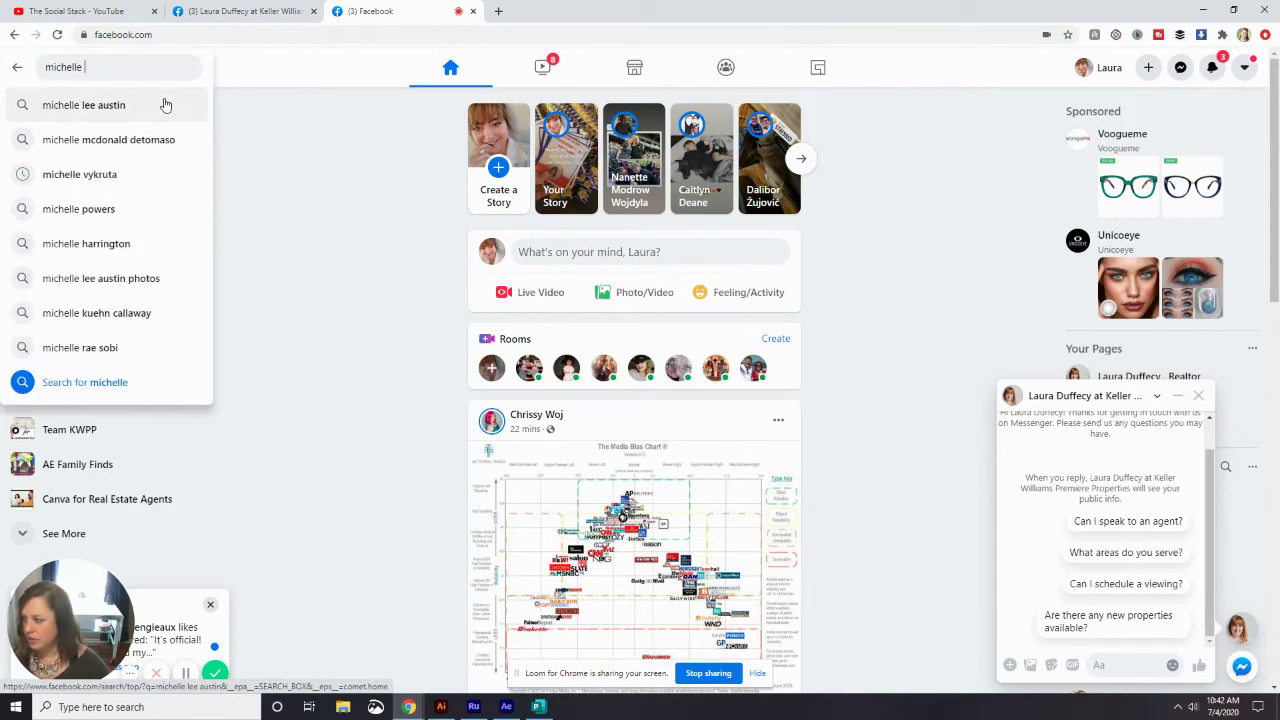
{"action": "key", "text": "Down"}
{"action": "key", "text": "Down"}
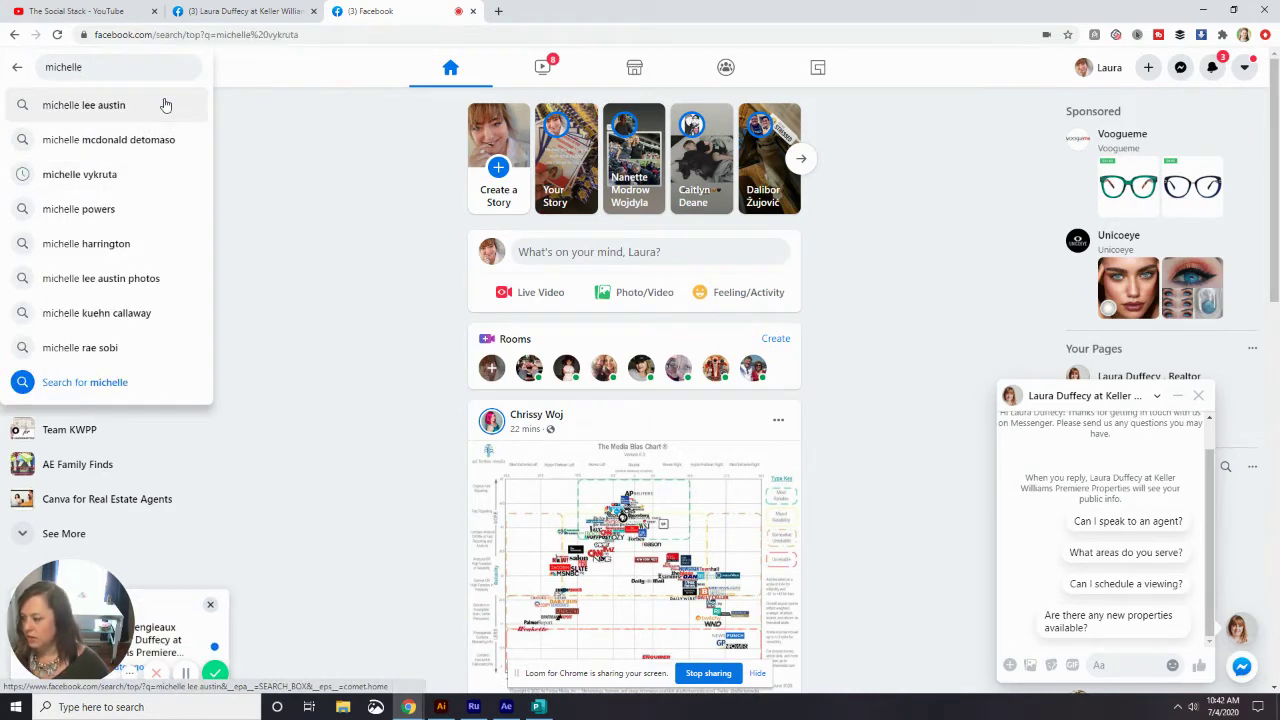
{"action": "key", "text": "Return"}
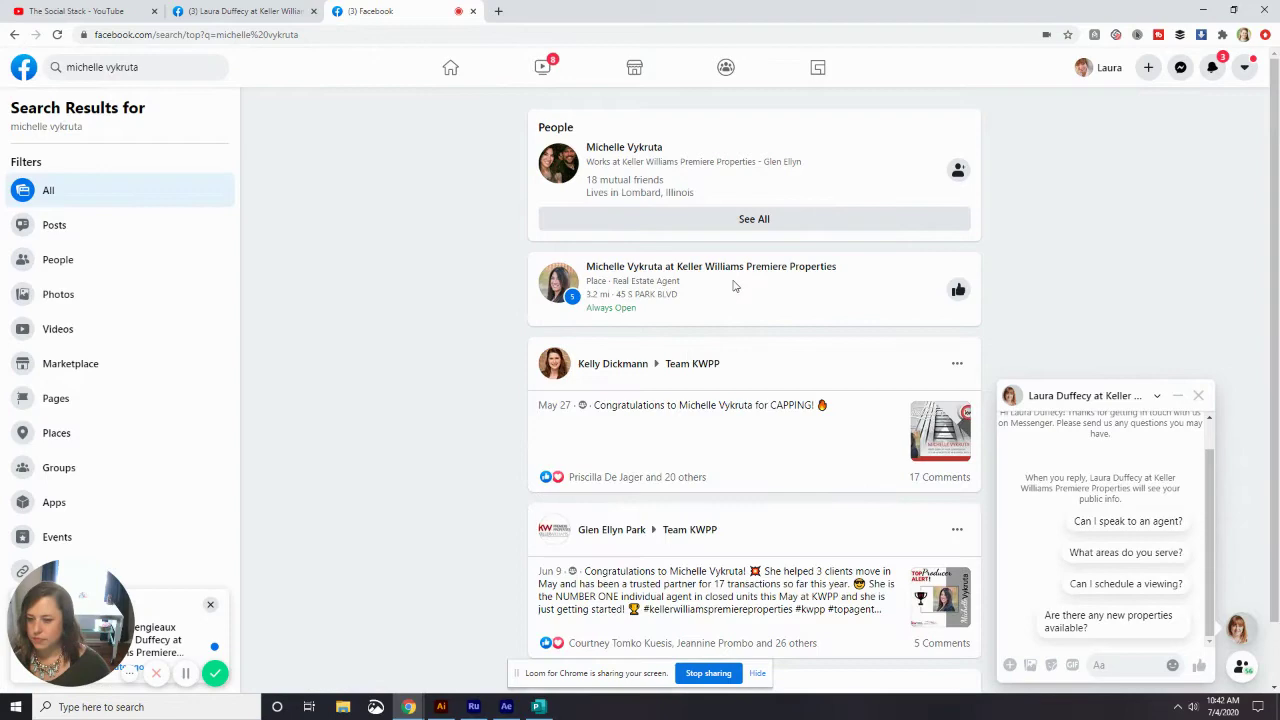
{"action": "left_click", "coordinate": [745, 272]}
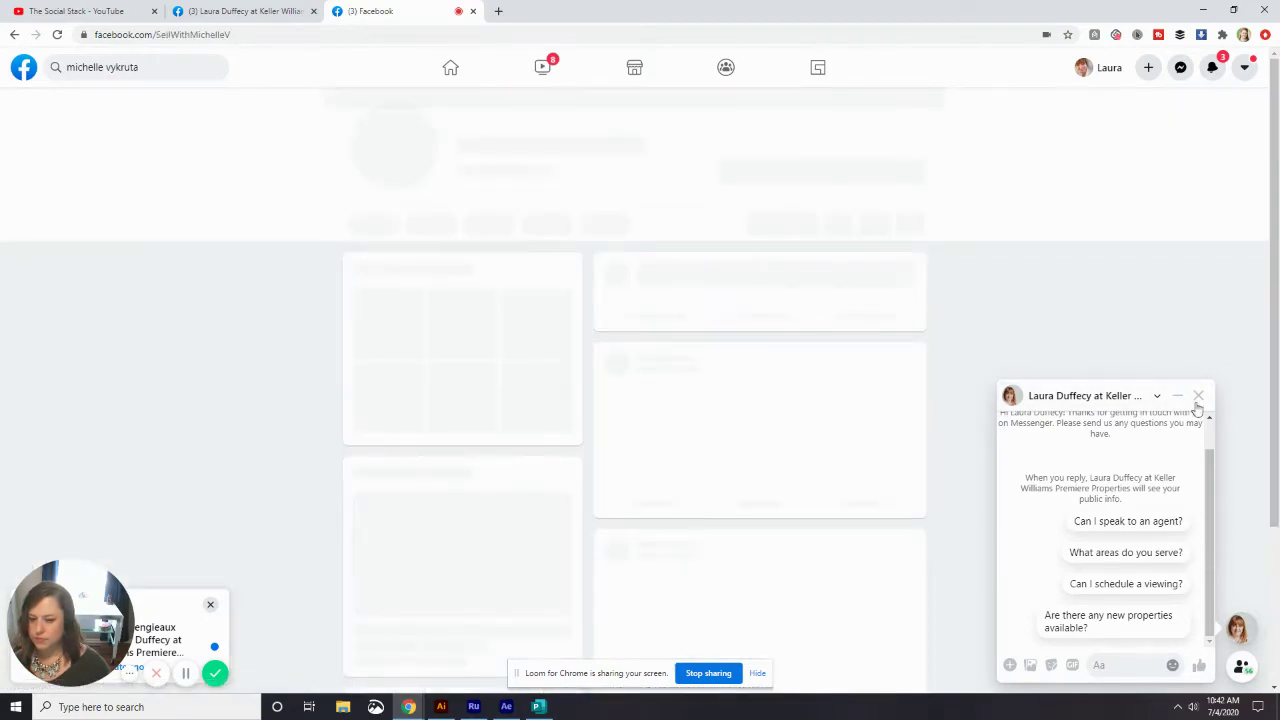
- Start a Messenger chat with her page to view its suggested questions, then return to your Page
{"action": "scroll", "coordinate": [756, 355], "scroll_direction": "up", "scroll_amount": 3}
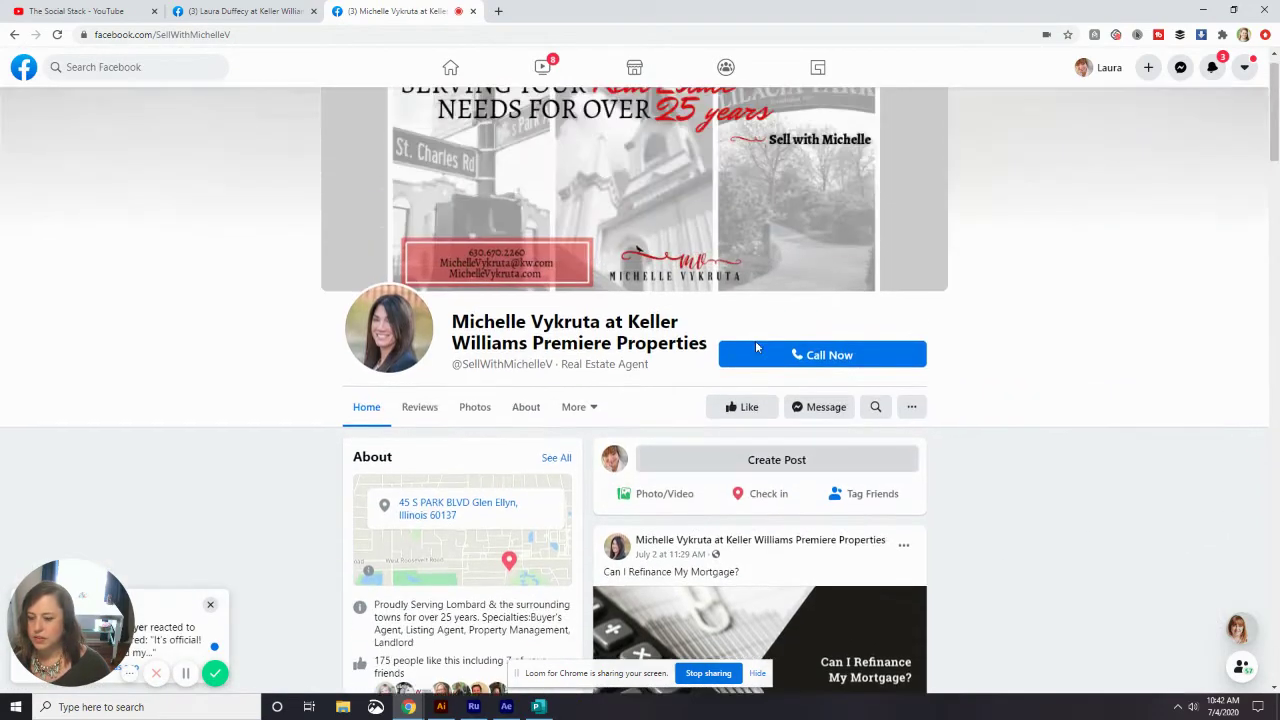
{"action": "scroll", "coordinate": [763, 341], "scroll_direction": "down", "scroll_amount": 2}
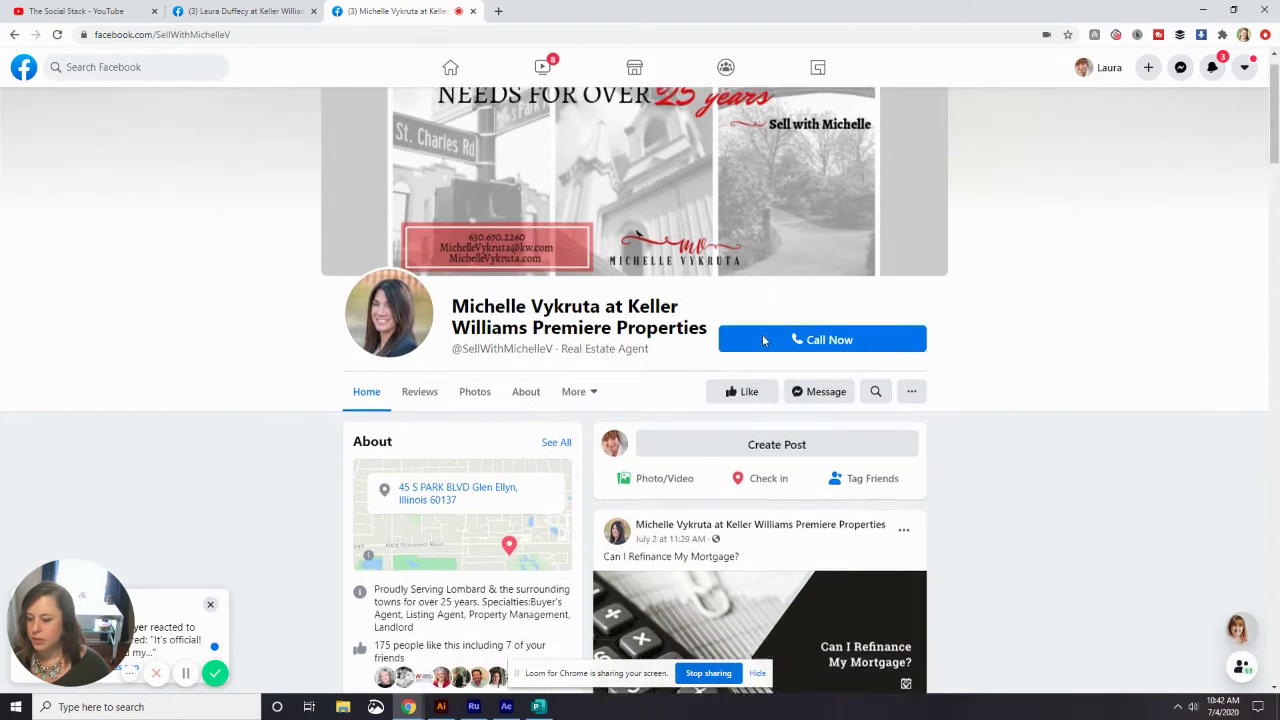
{"action": "left_click", "coordinate": [810, 305]}
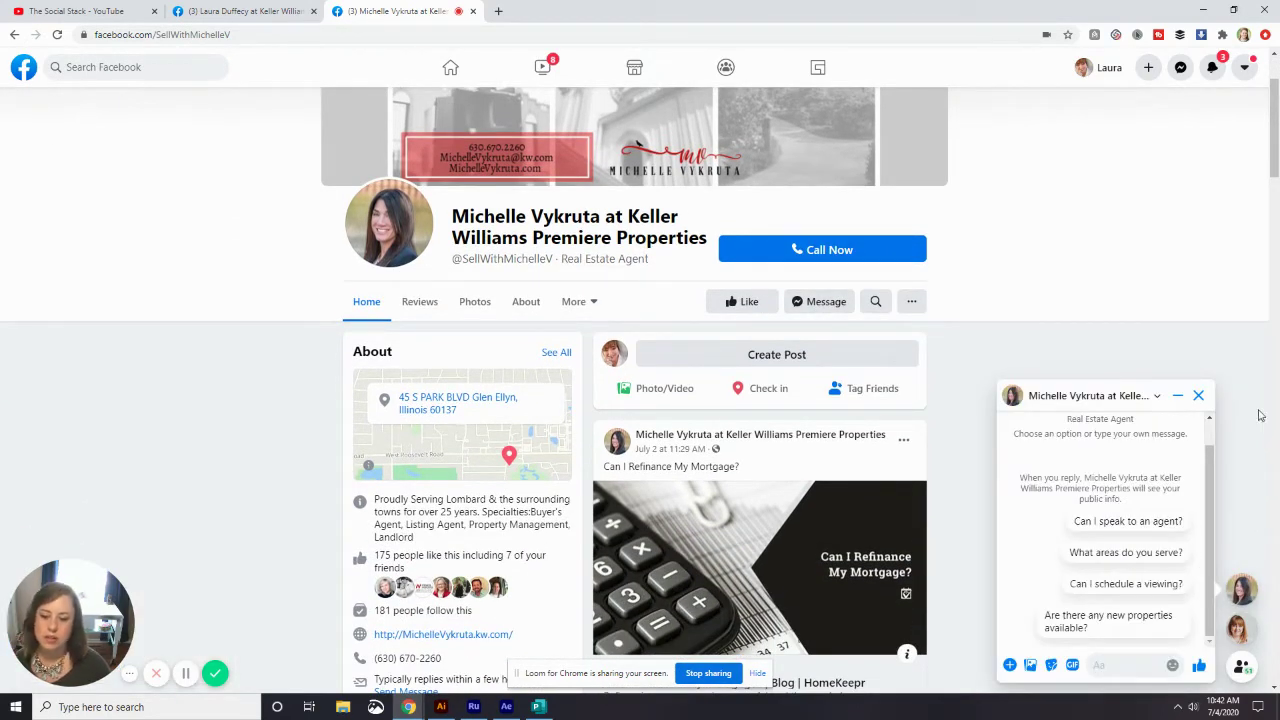
{"action": "scroll", "coordinate": [1166, 500], "scroll_direction": "up", "scroll_amount": 1}
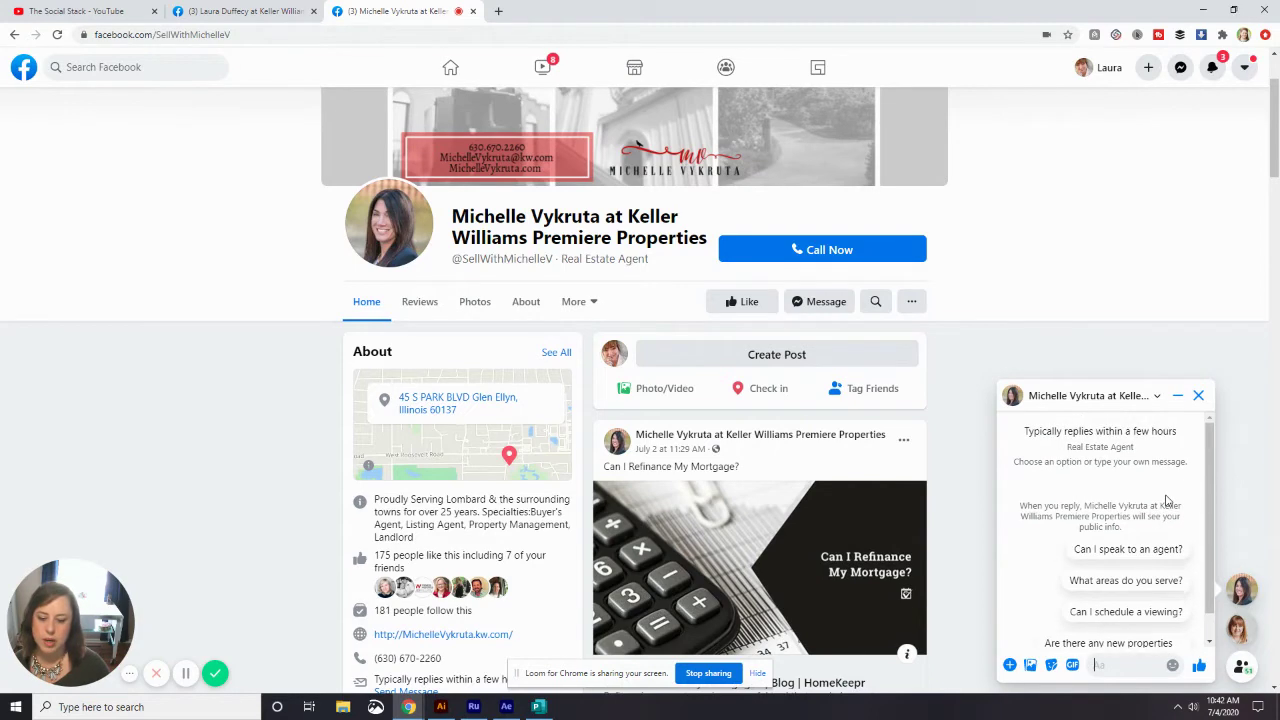
{"action": "scroll", "coordinate": [1166, 500], "scroll_direction": "down", "scroll_amount": 1}
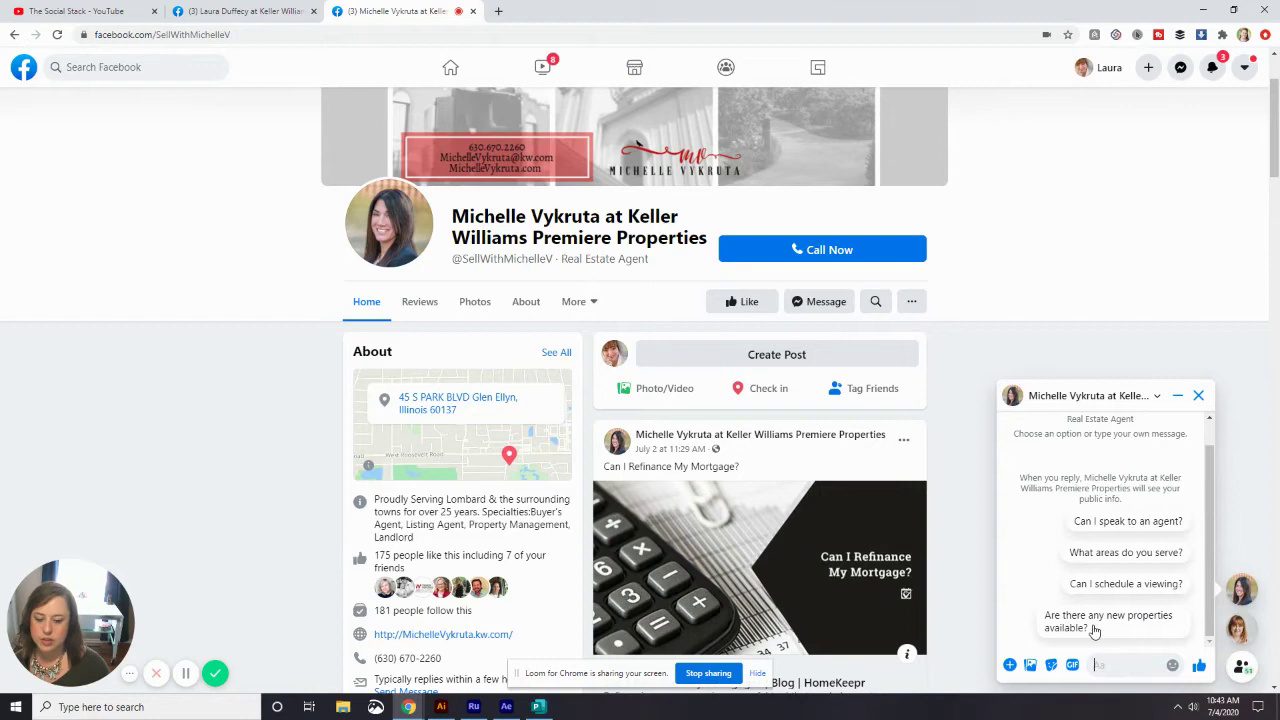
{"action": "left_click", "coordinate": [1112, 666]}
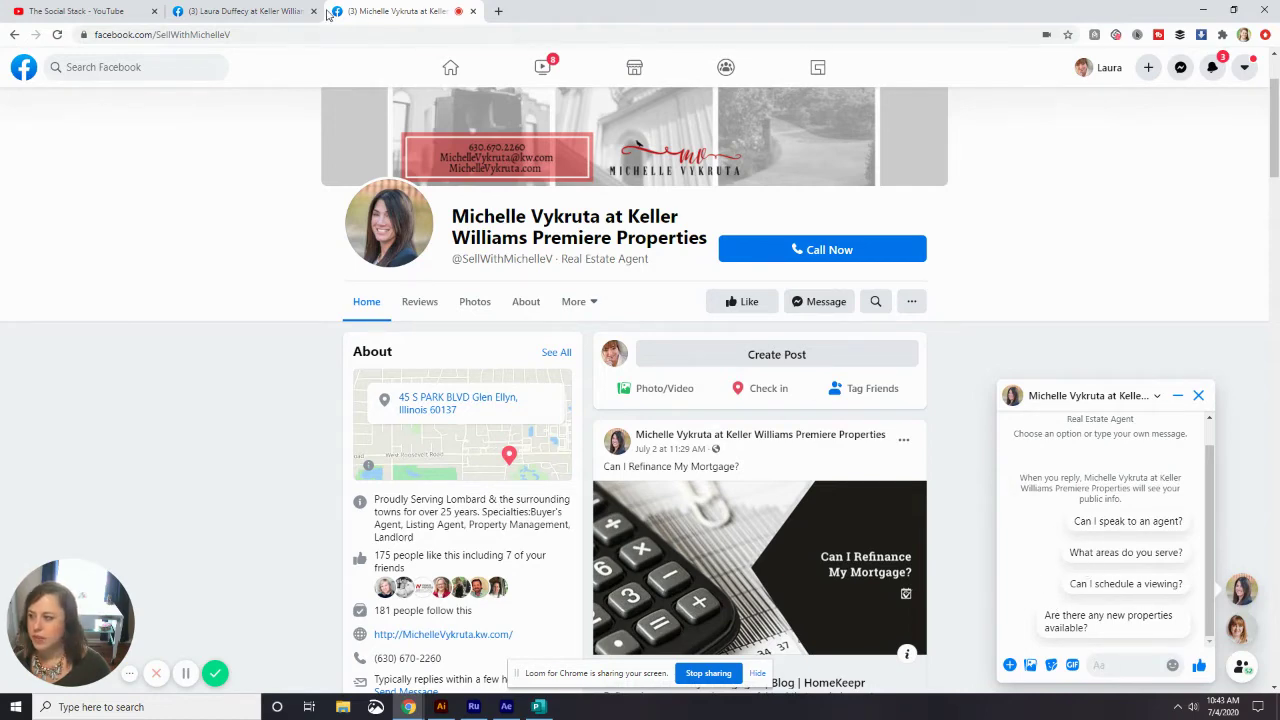
{"action": "left_click", "coordinate": [281, 14]}
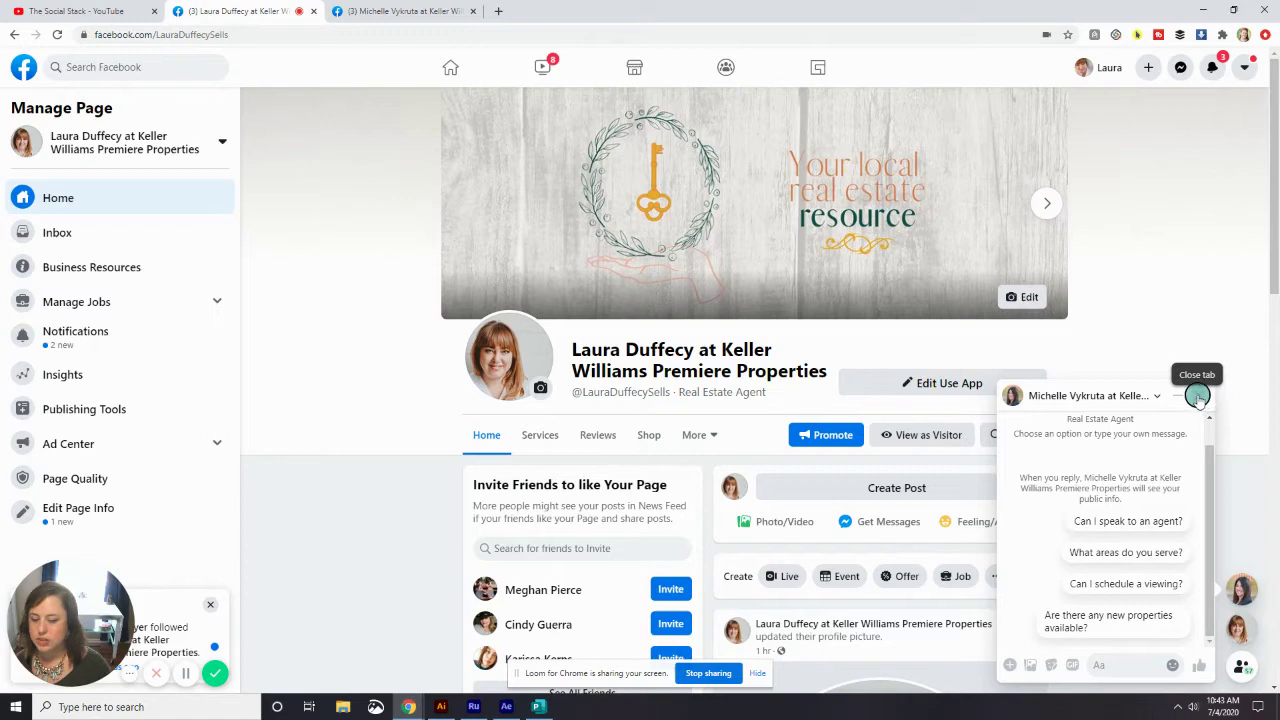
- Close the other agent's chat window and scroll back through your Page
{"action": "left_click", "coordinate": [1197, 396]}
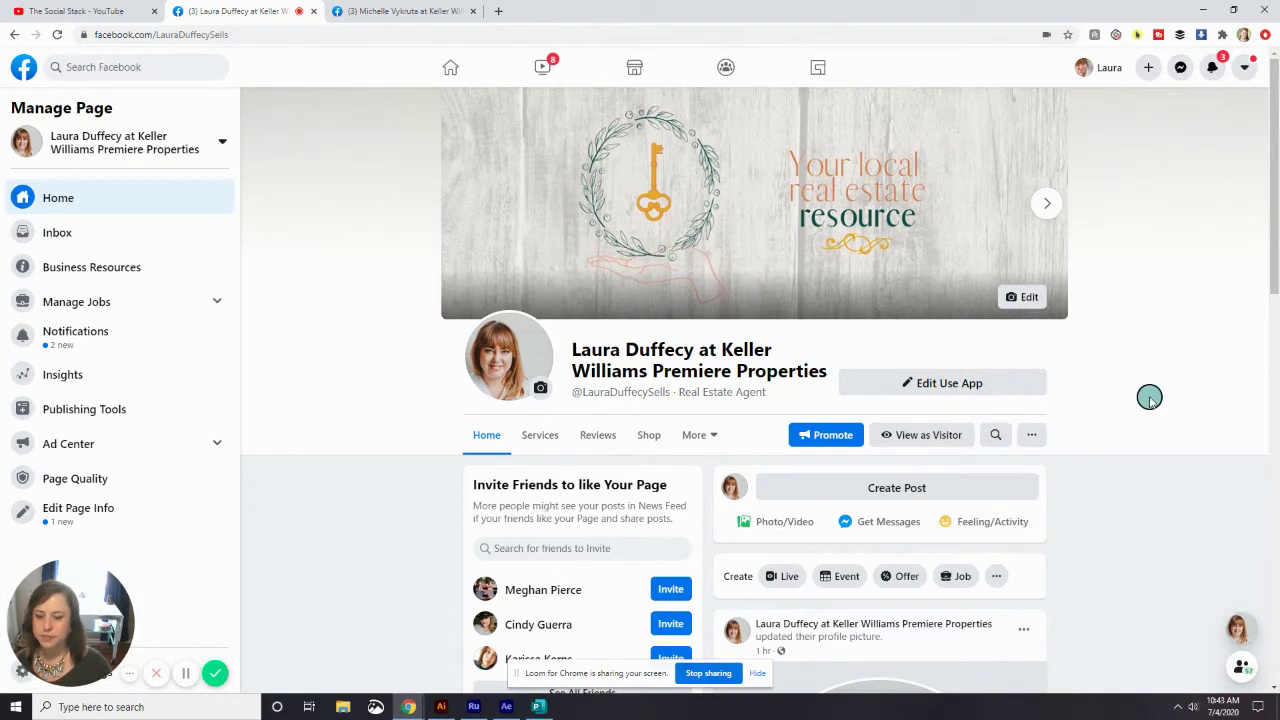
{"action": "scroll", "coordinate": [1149, 398], "scroll_direction": "down", "scroll_amount": 3}
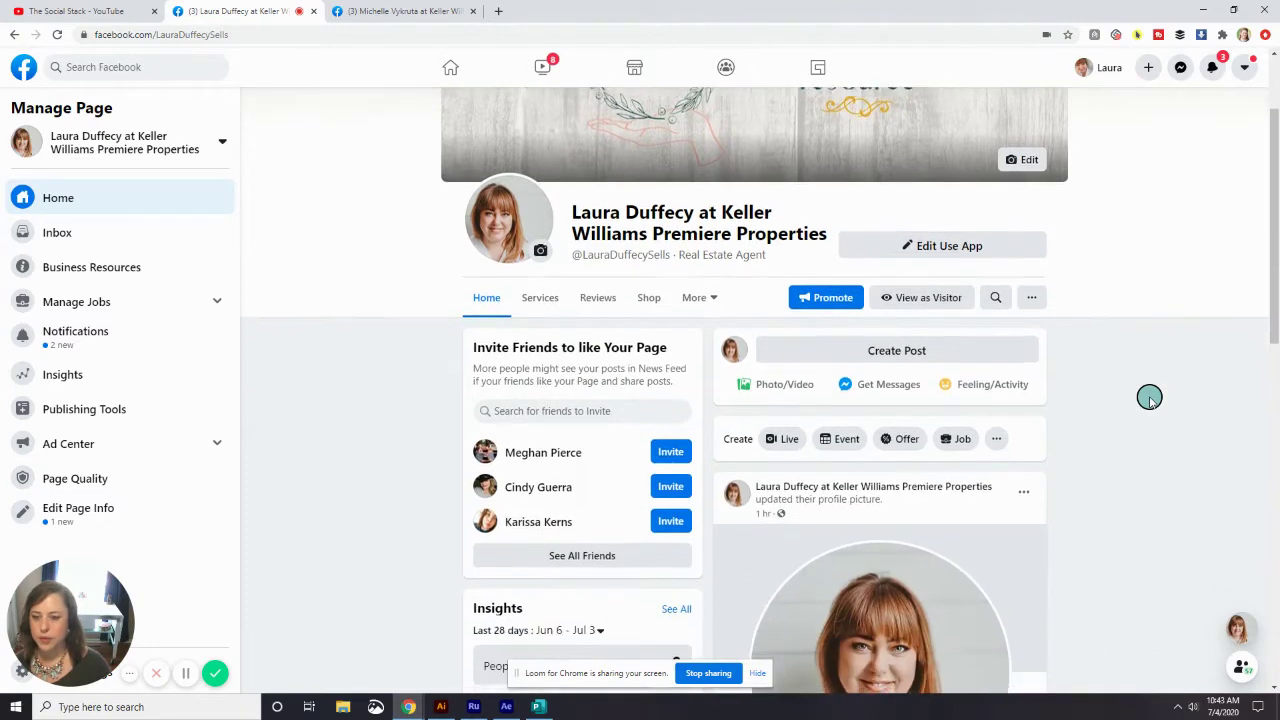
{"action": "scroll", "coordinate": [1149, 398], "scroll_direction": "down", "scroll_amount": 1}
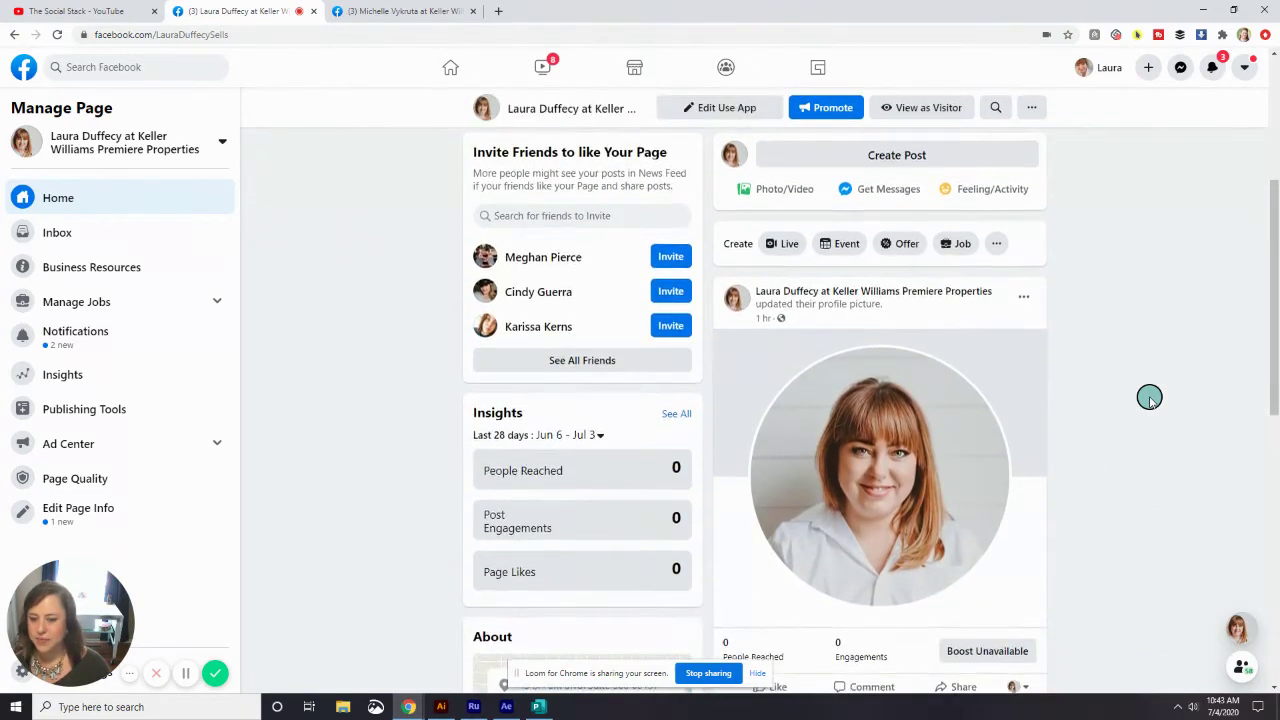
{"action": "scroll", "coordinate": [1149, 398], "scroll_direction": "up", "scroll_amount": 2}
{"action": "scroll", "coordinate": [1149, 398], "scroll_direction": "up", "scroll_amount": 1}
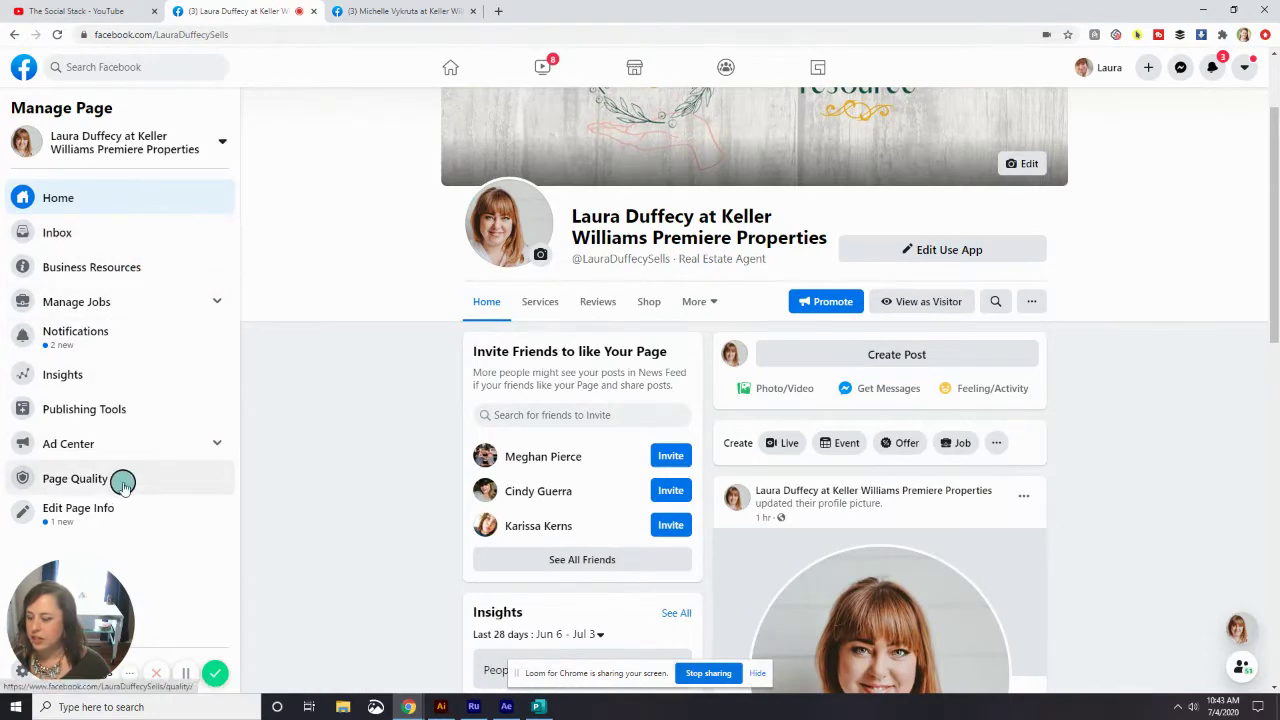
{"action": "scroll", "coordinate": [85, 575], "scroll_direction": "down", "scroll_amount": 1}
{"action": "left_click_drag", "start_coordinate": [85, 575], "coordinate": [330, 260]}
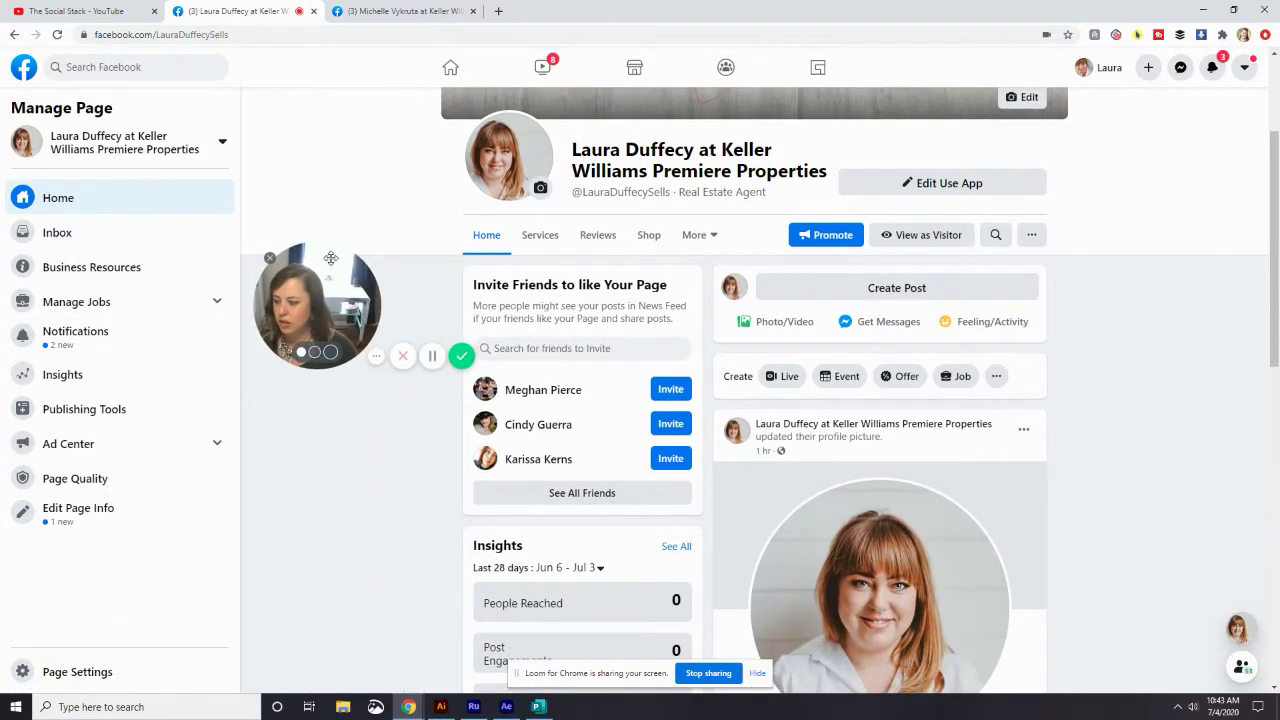
- Go to Page Settings and show the Messaging section with the greeting and Messenger link
{"action": "left_click", "coordinate": [107, 672]}
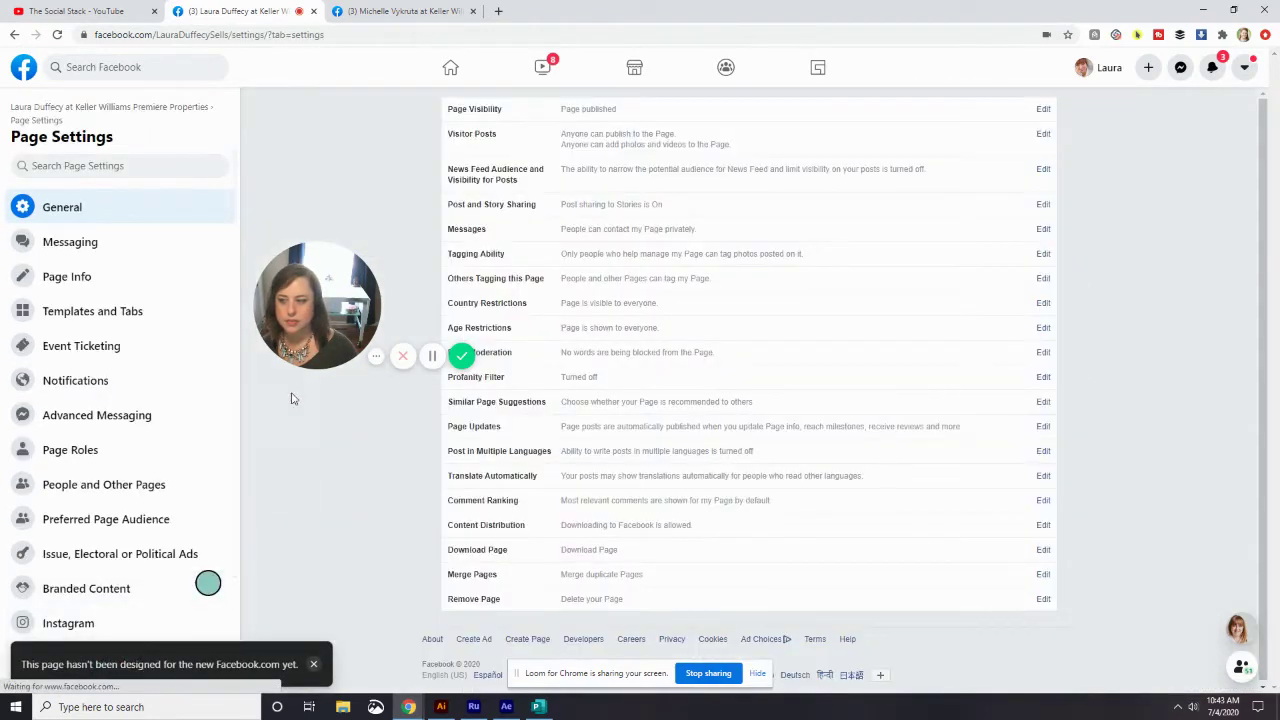
{"action": "left_click_drag", "start_coordinate": [318, 300], "coordinate": [1152, 340]}
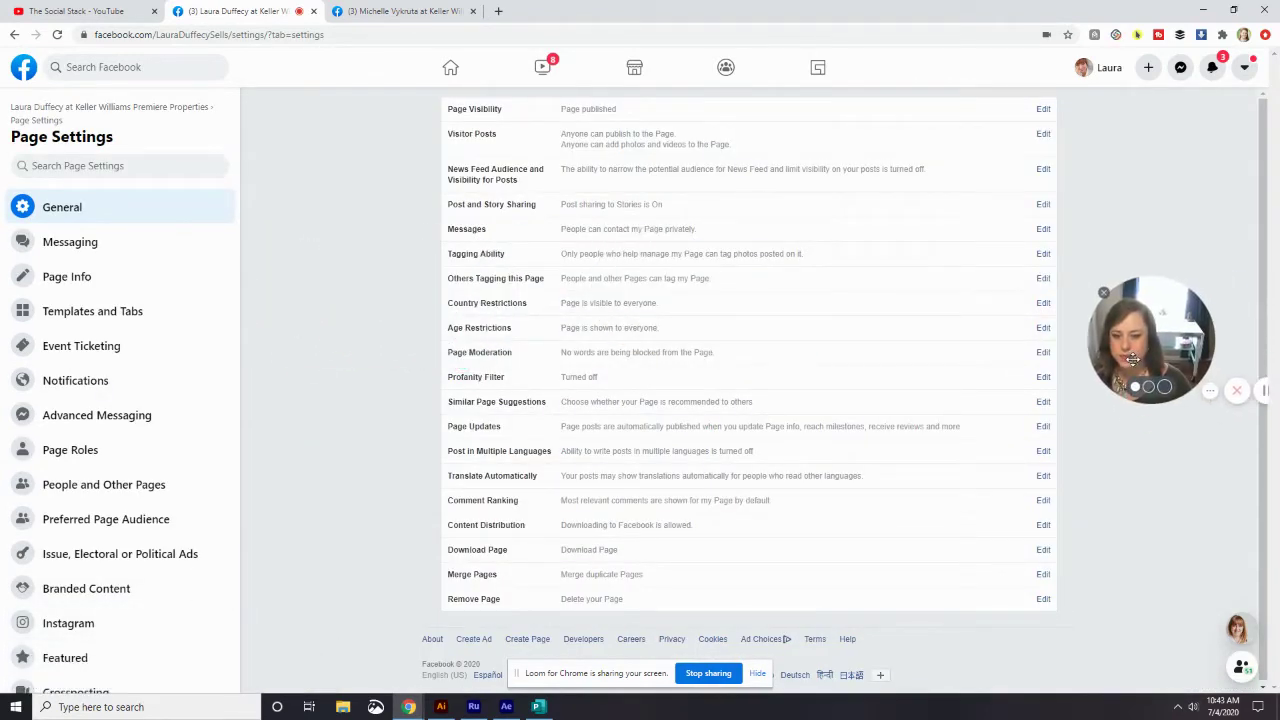
{"action": "left_click", "coordinate": [93, 243]}
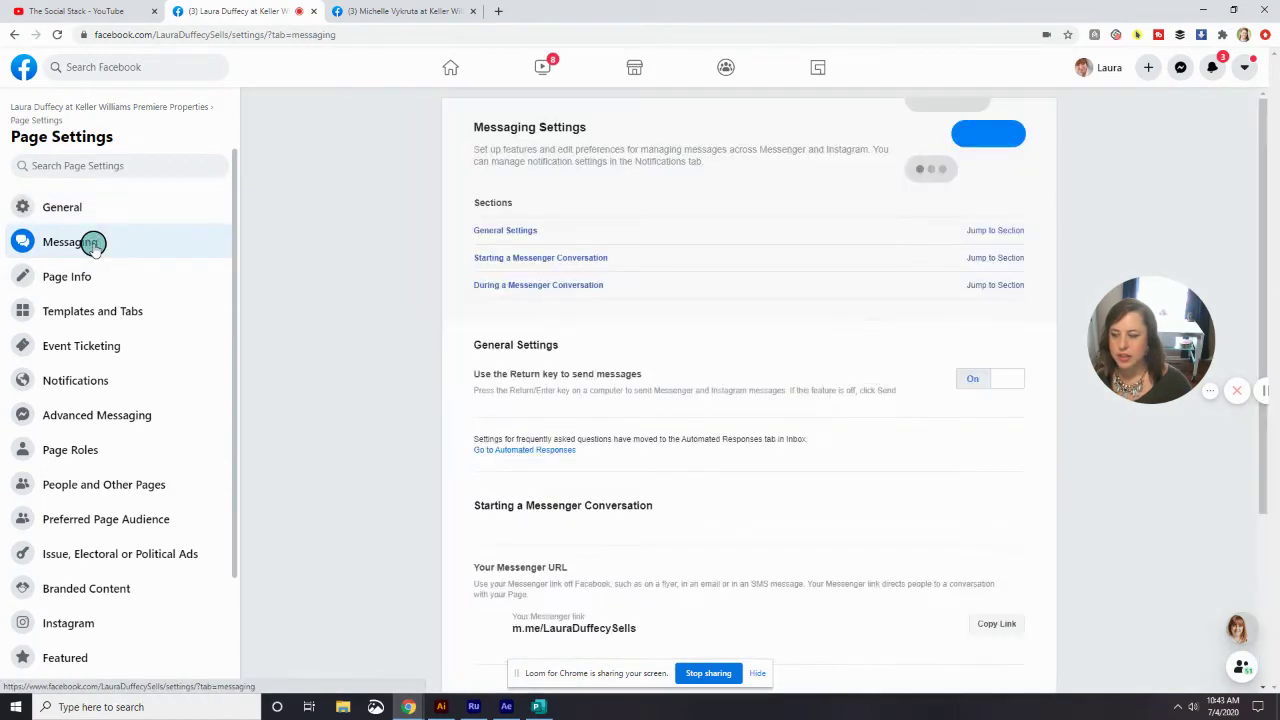
{"action": "scroll", "coordinate": [786, 343], "scroll_direction": "down", "scroll_amount": 4}
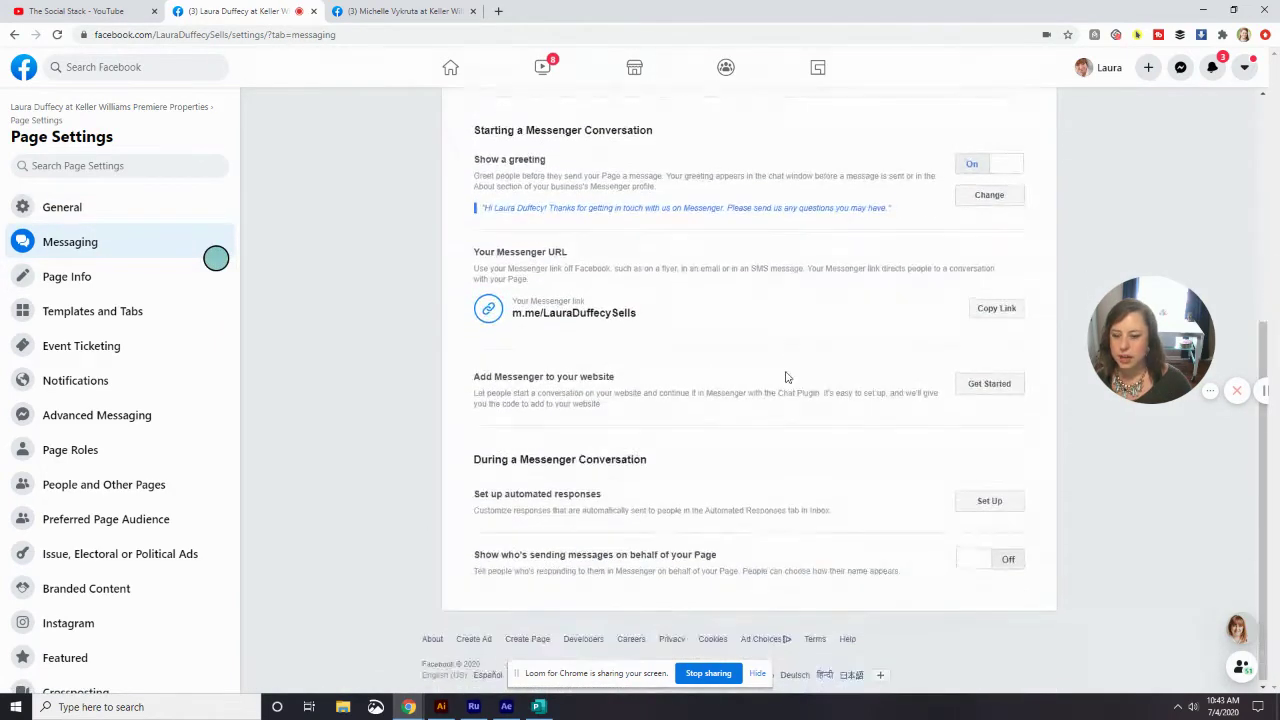
{"action": "scroll", "coordinate": [786, 350], "scroll_direction": "up", "scroll_amount": 4}
{"action": "scroll", "coordinate": [786, 376], "scroll_direction": "down", "scroll_amount": 1}
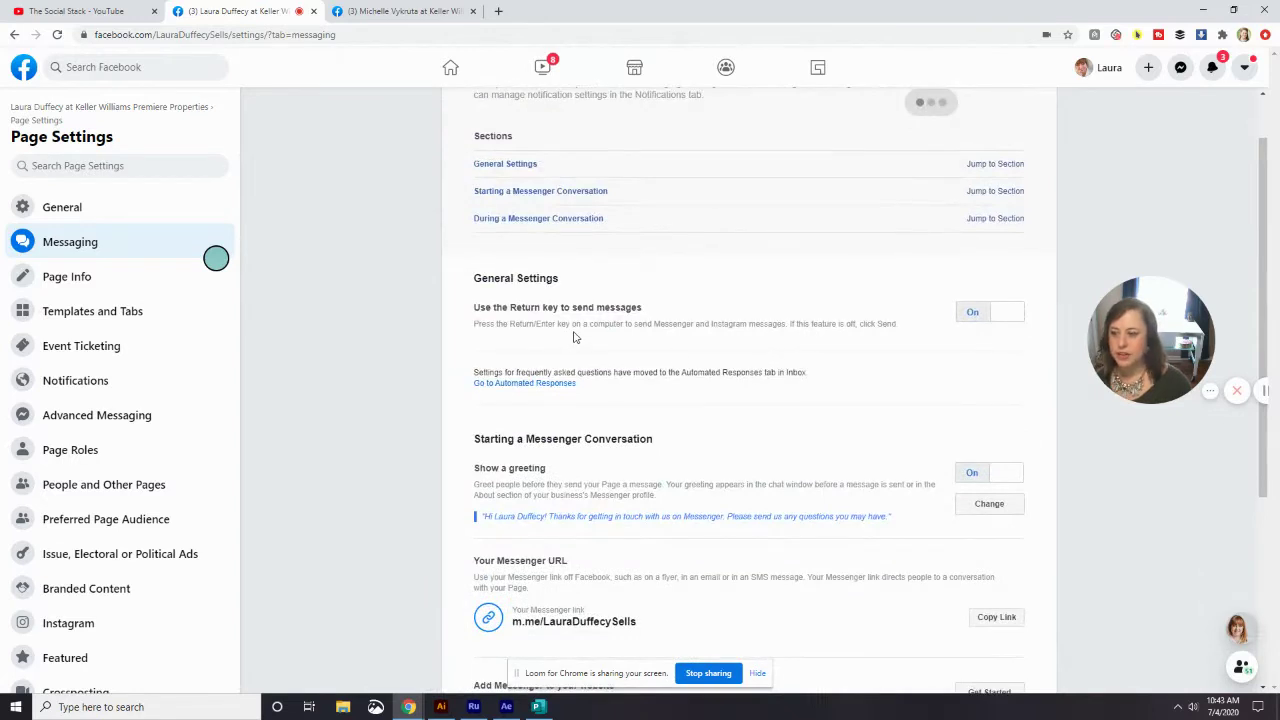
{"action": "scroll", "coordinate": [577, 332], "scroll_direction": "down", "scroll_amount": 1}
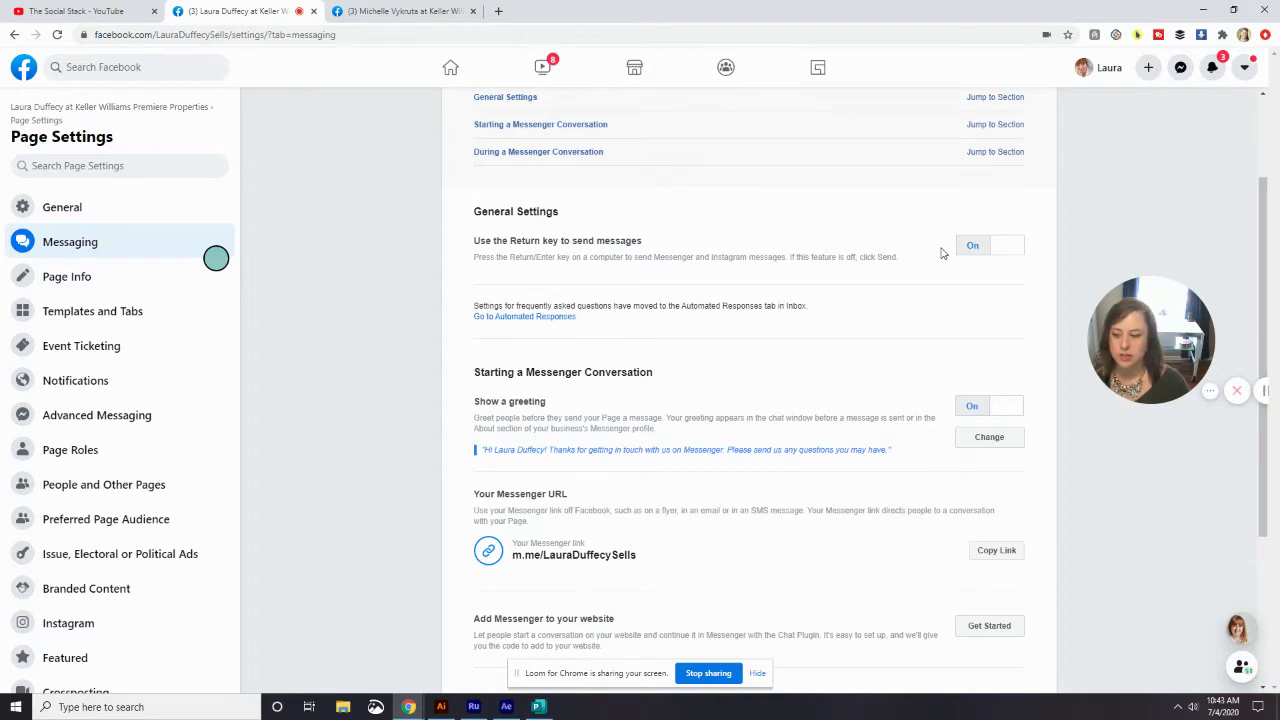
- Turn the Messenger greeting off and back on in the Messaging settings
{"action": "scroll", "coordinate": [941, 253], "scroll_direction": "down", "scroll_amount": 2}
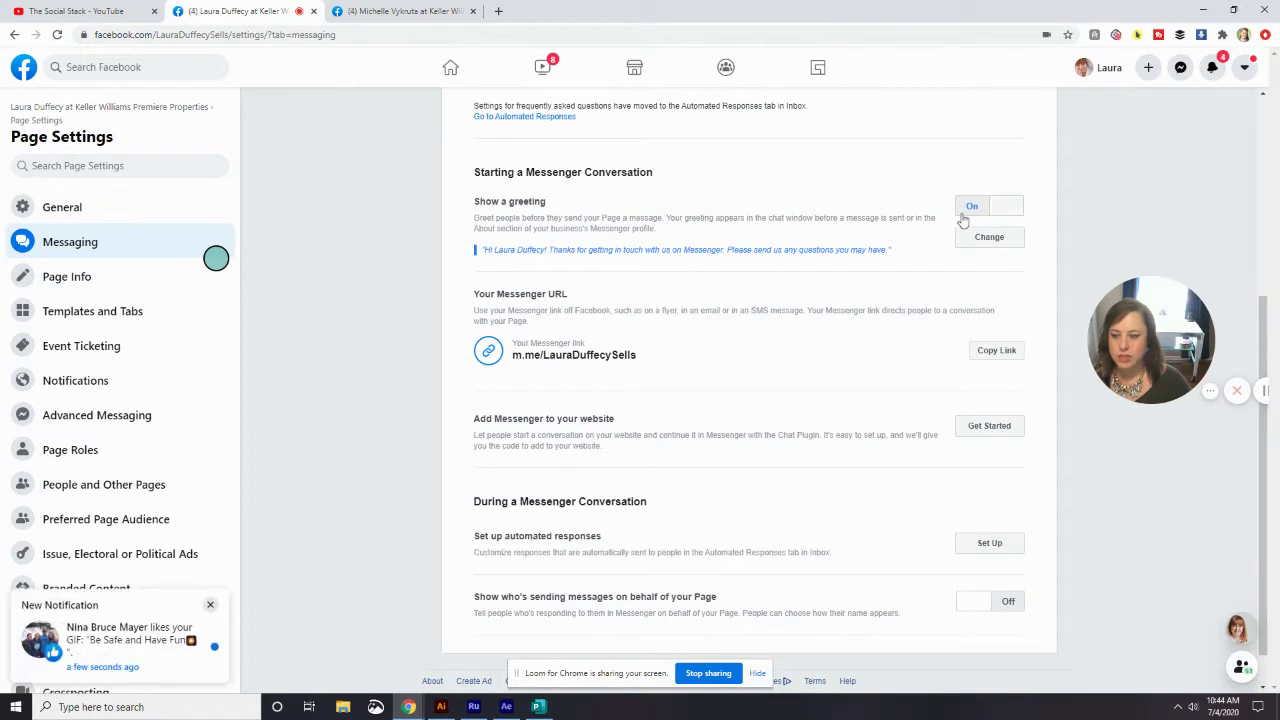
{"action": "left_click", "coordinate": [997, 209]}
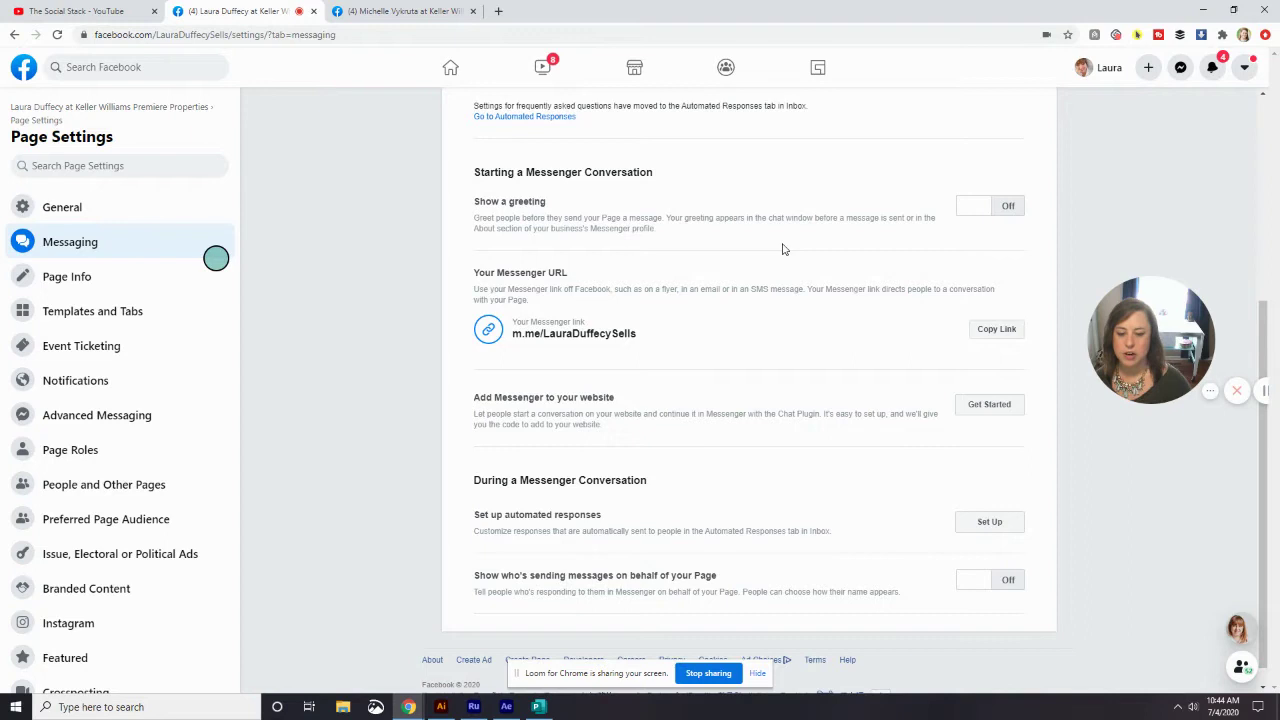
{"action": "left_click", "coordinate": [983, 208]}
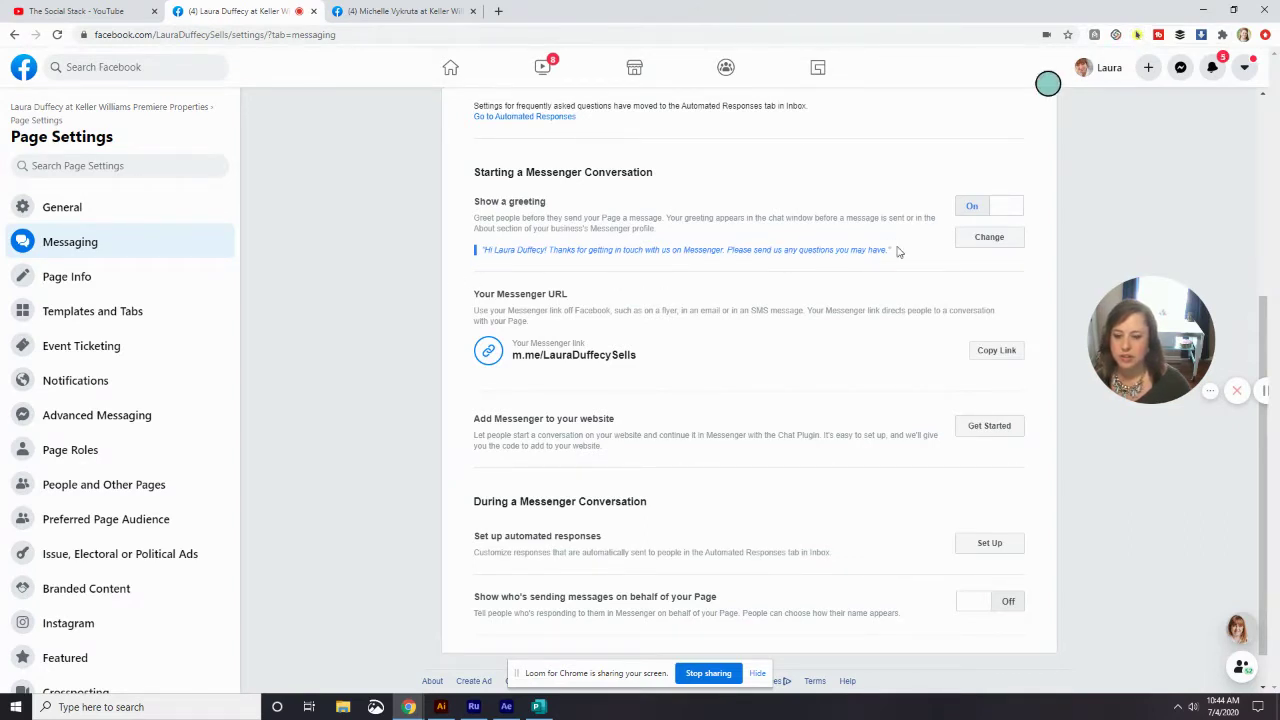
- Edit the greeting so it reads 'getting in touch with me' instead of 'us'
{"action": "left_click", "coordinate": [981, 240]}
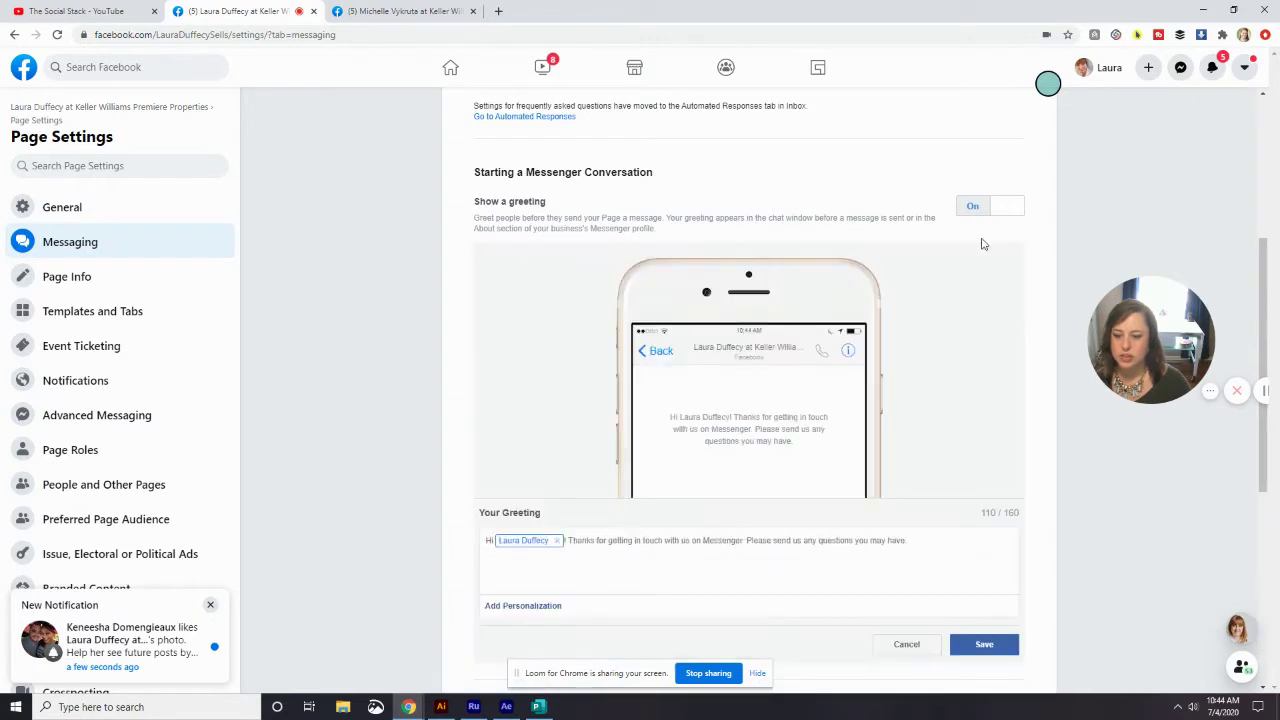
{"action": "scroll", "coordinate": [814, 394], "scroll_direction": "down", "scroll_amount": 1}
{"action": "left_click", "coordinate": [212, 604]}
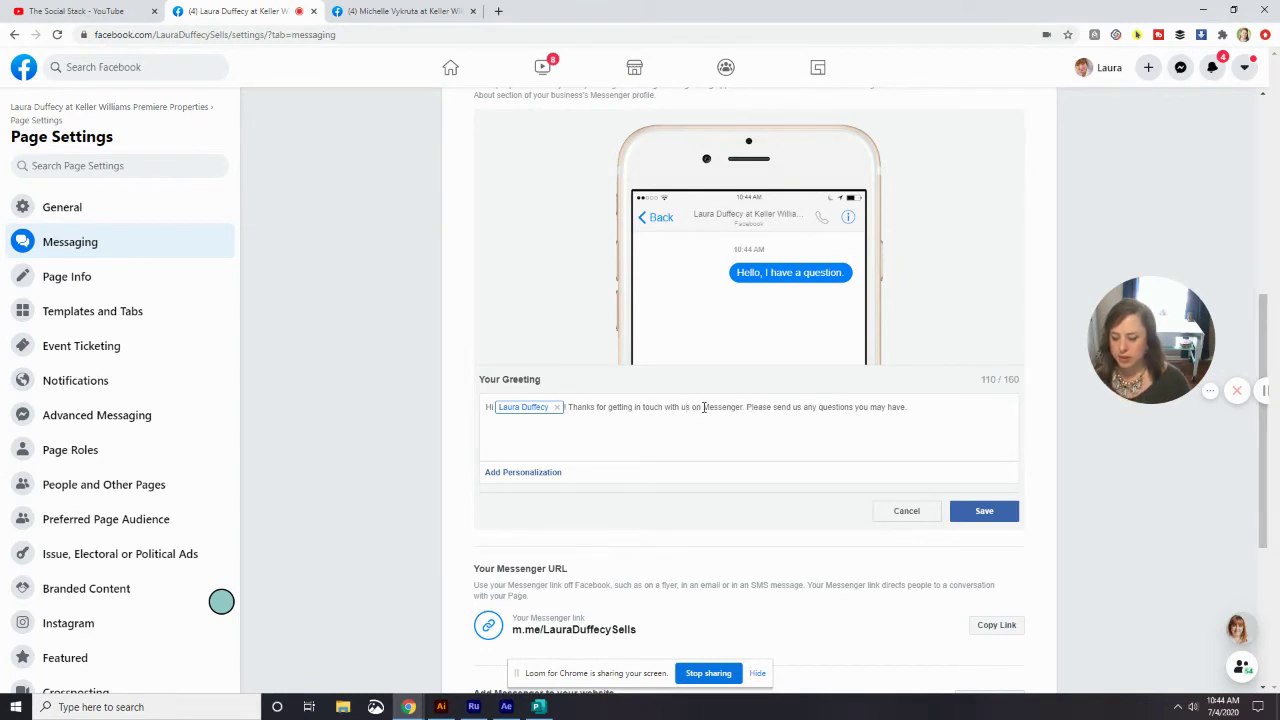
{"action": "key", "text": "BackSpace"}
{"action": "key", "text": "BackSpace"}
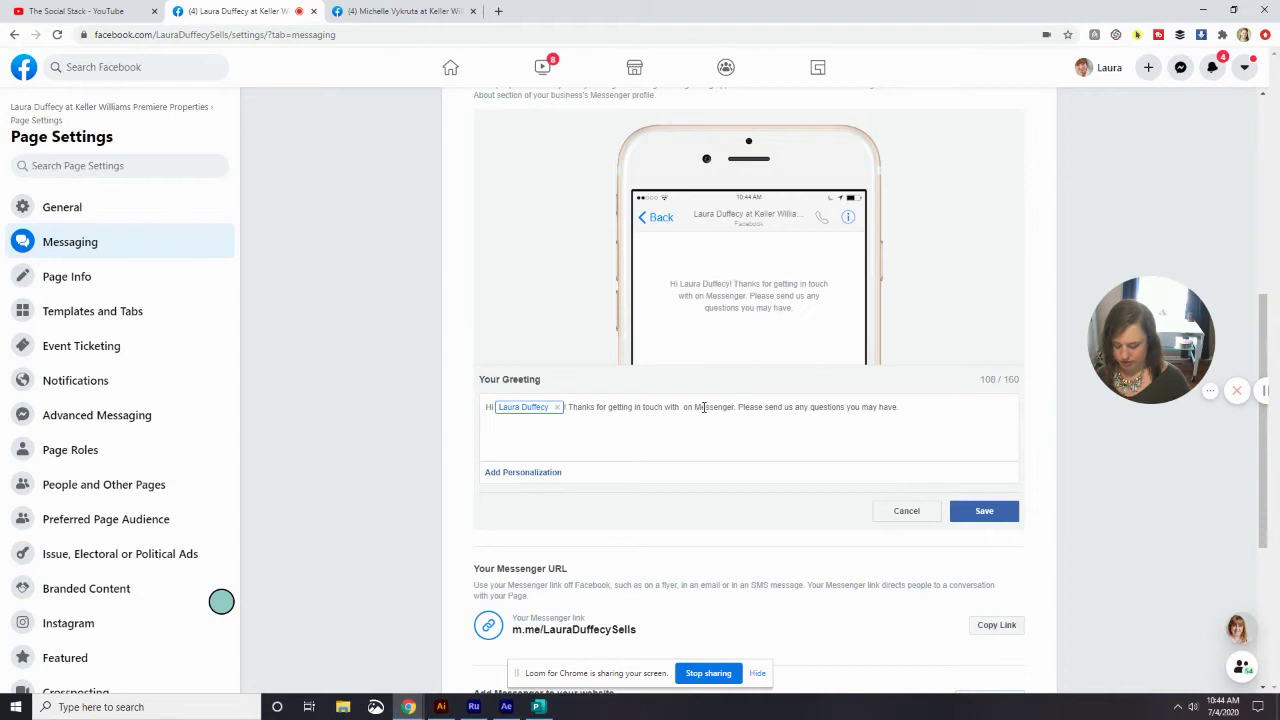
{"action": "type", "text": "me"}
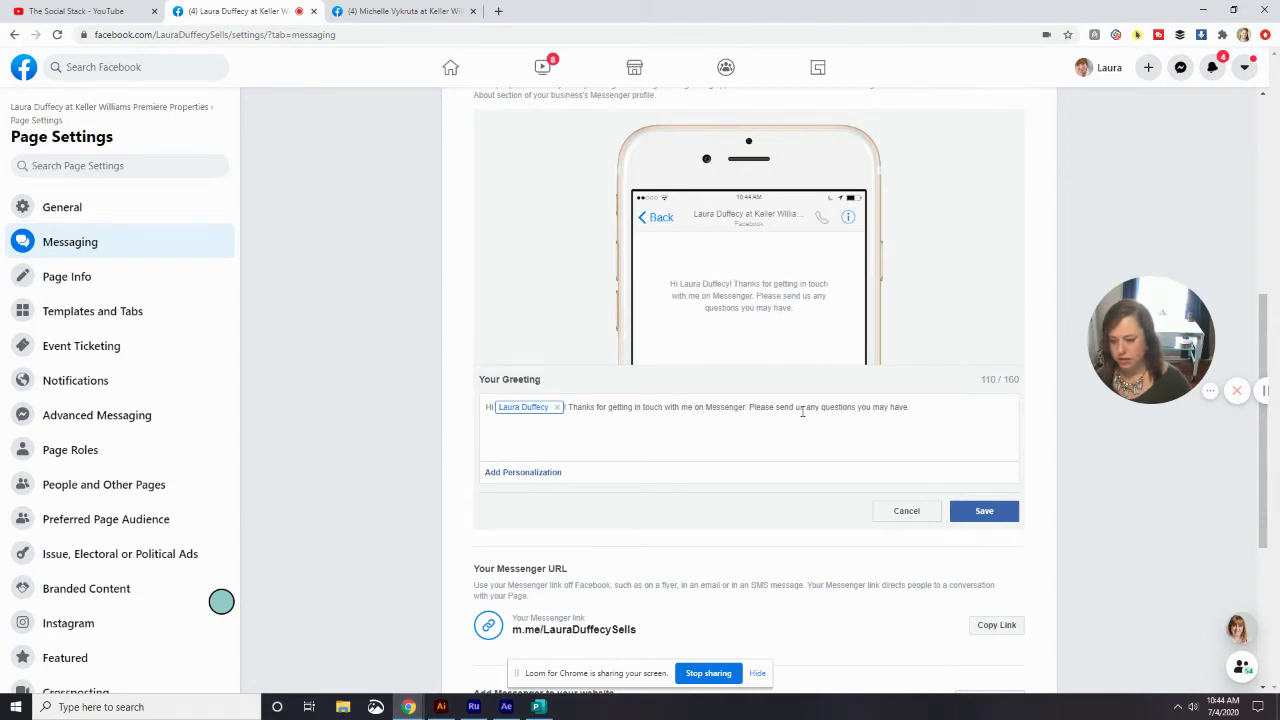
{"action": "double_click", "coordinate": [799, 406]}
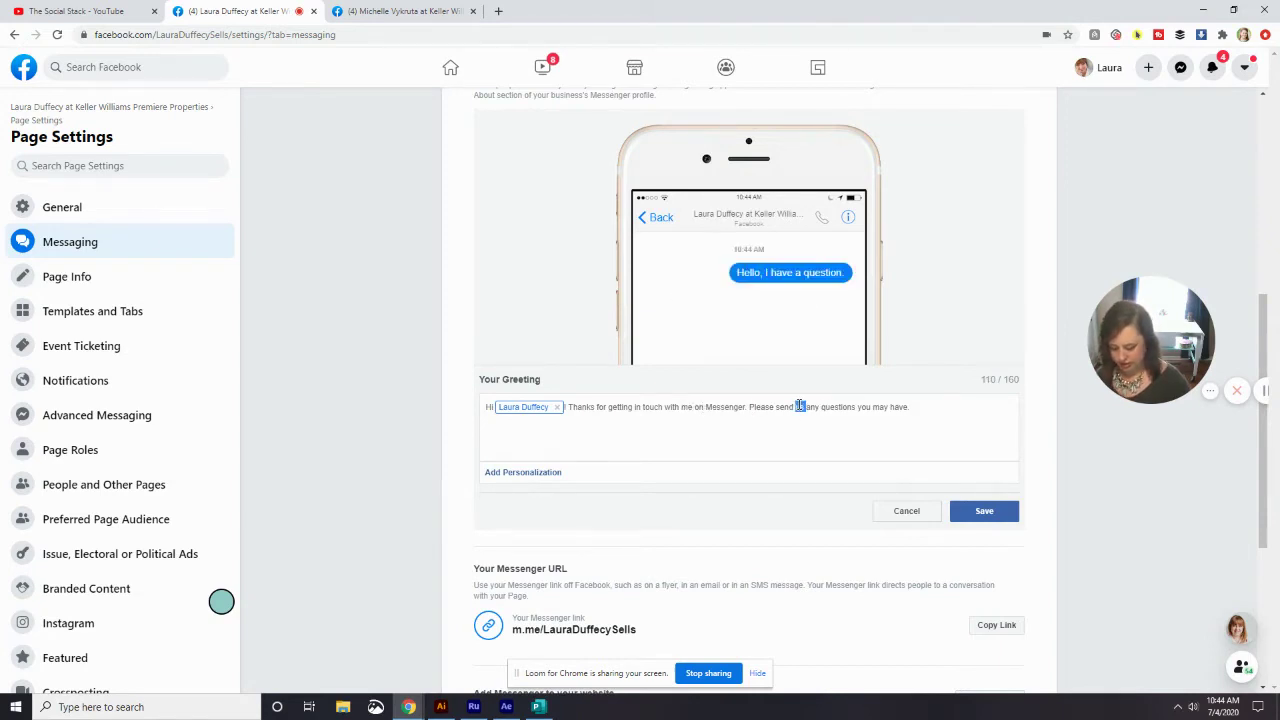
{"action": "type", "text": "me"}
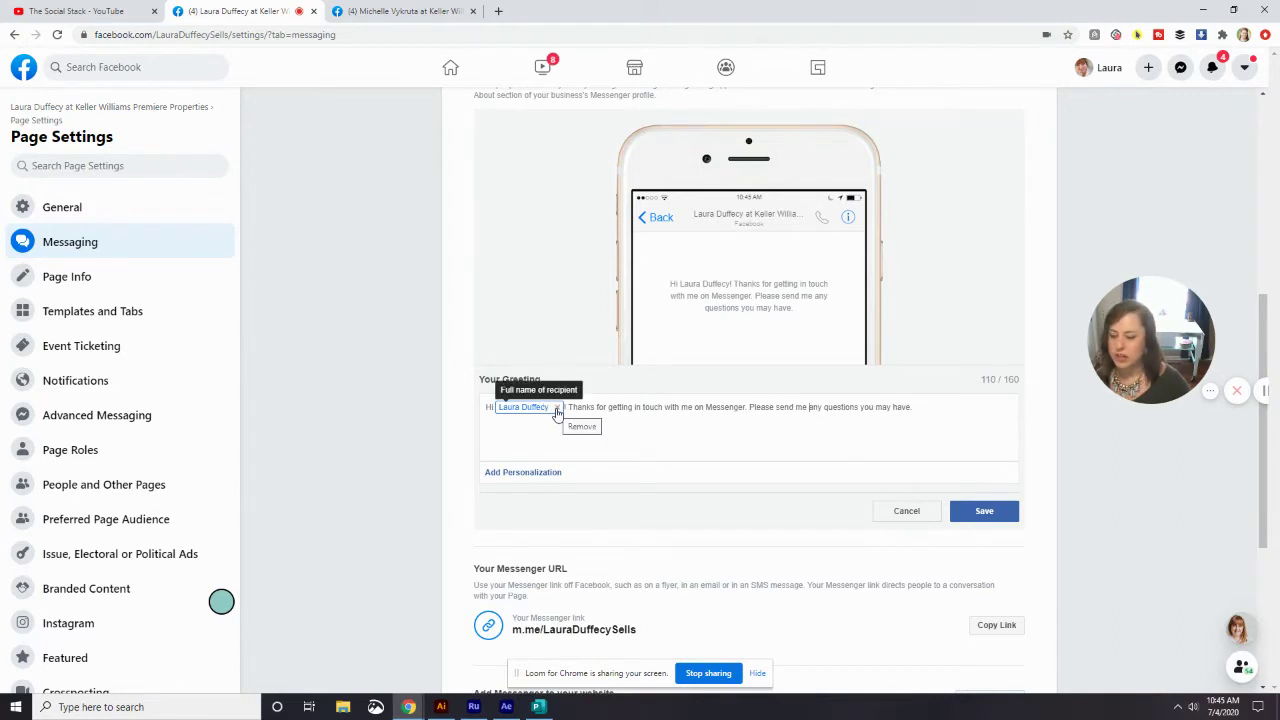
- Replace the full-name personalization with First name of recipient and save the greeting
{"action": "left_click", "coordinate": [557, 409]}
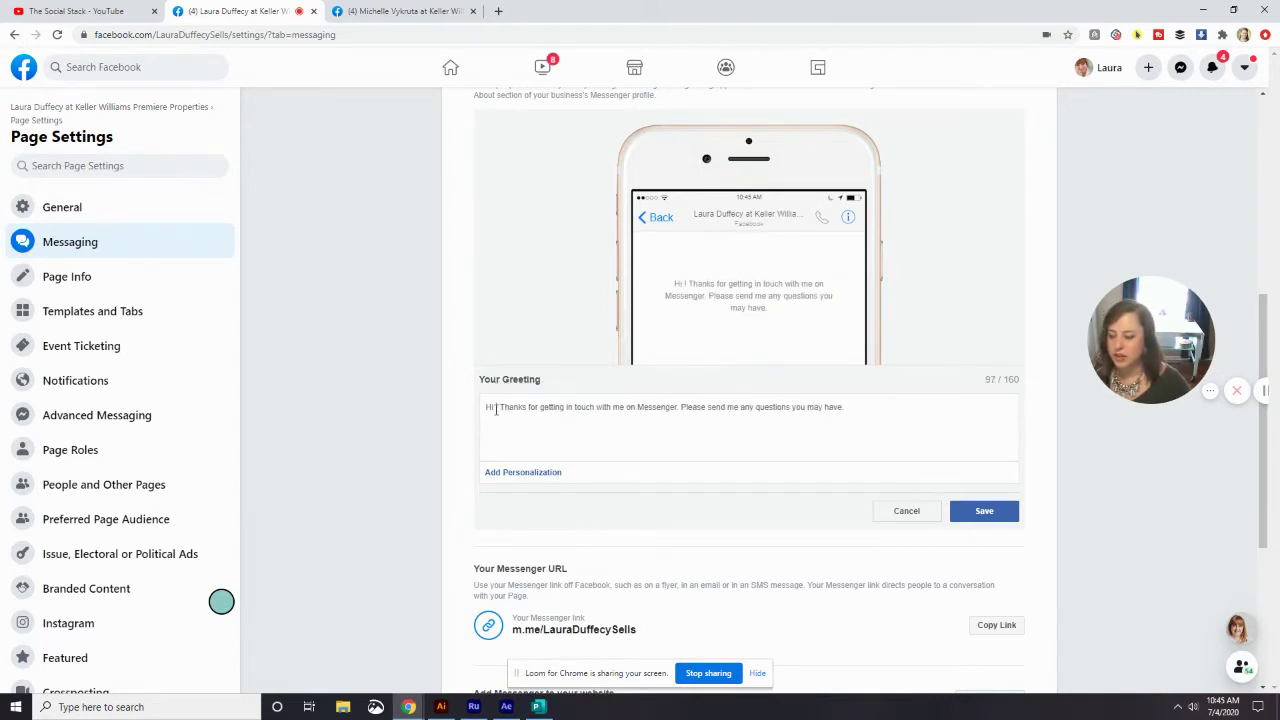
{"action": "left_click", "coordinate": [502, 476]}
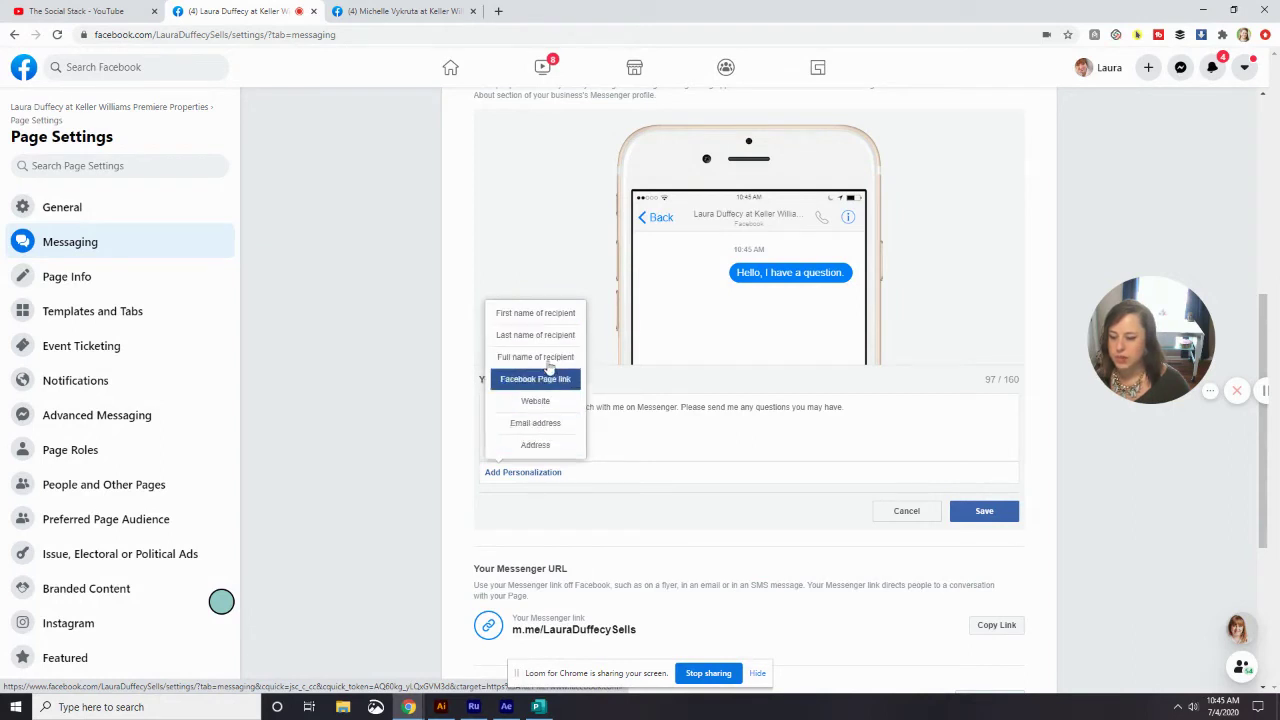
{"action": "left_click", "coordinate": [545, 318]}
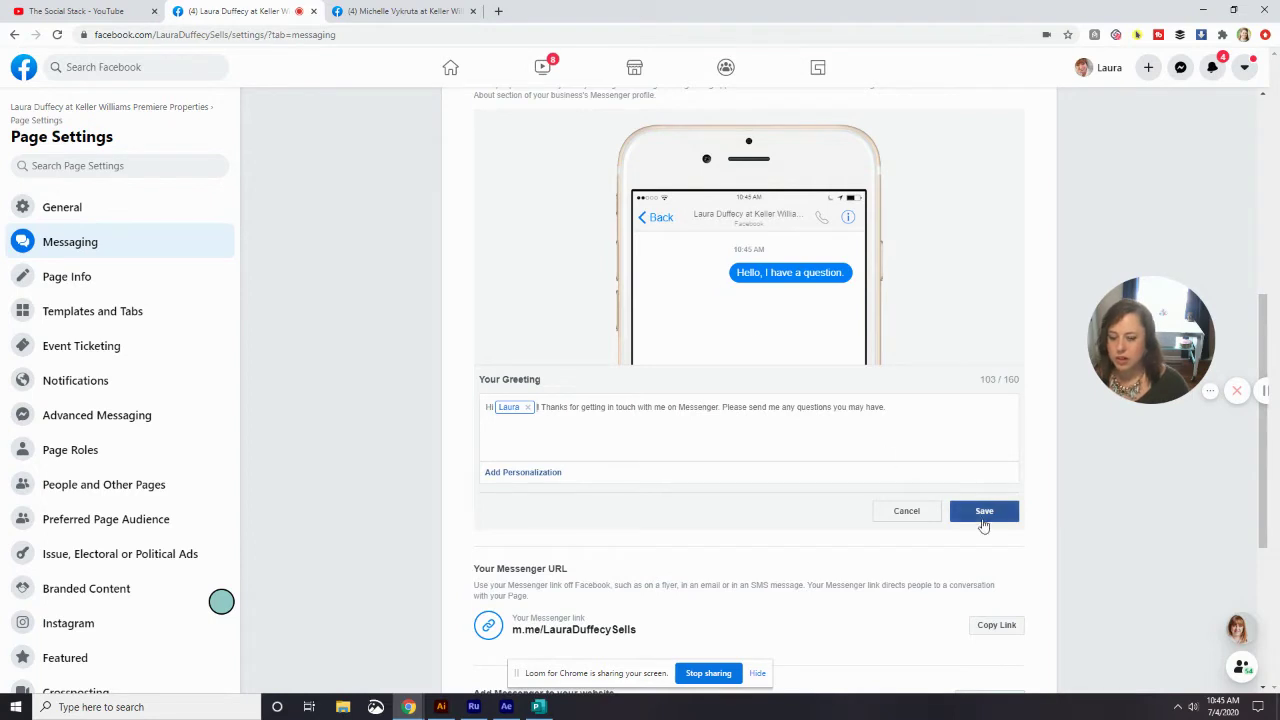
{"action": "left_click", "coordinate": [984, 516]}
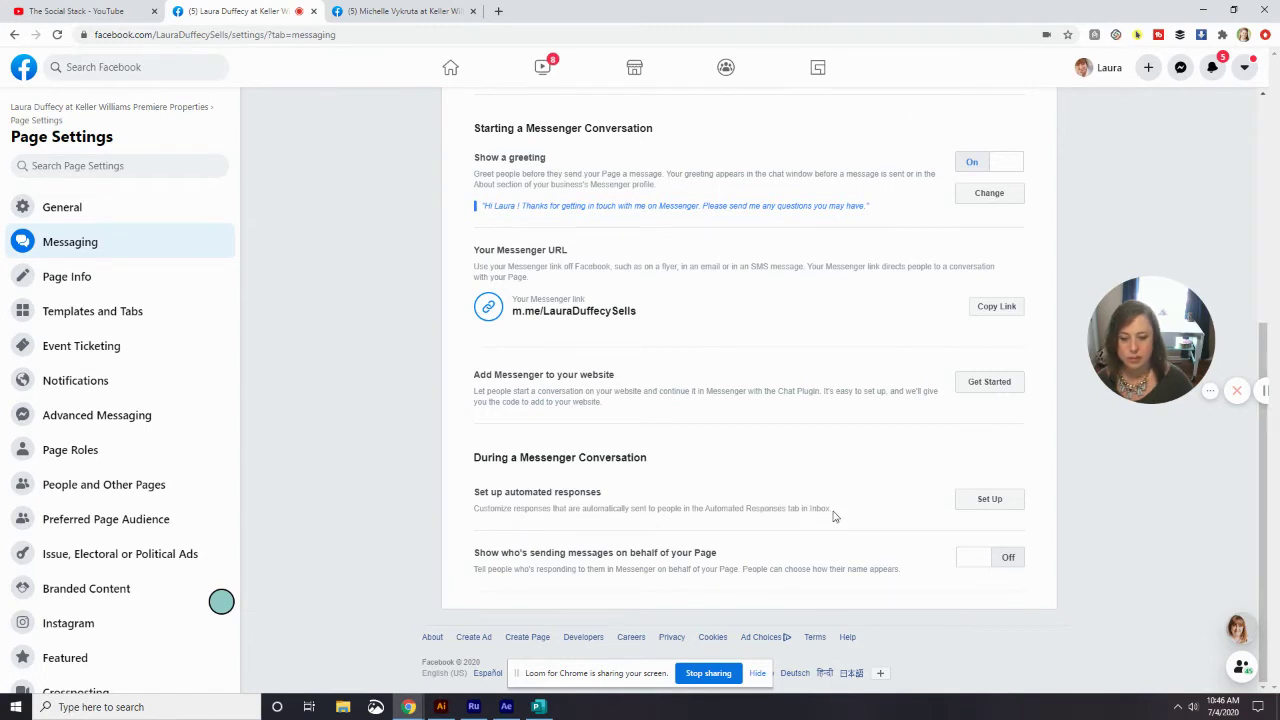
- Go to the automated responses and collapse all five response sections
{"action": "left_click", "coordinate": [1001, 507]}
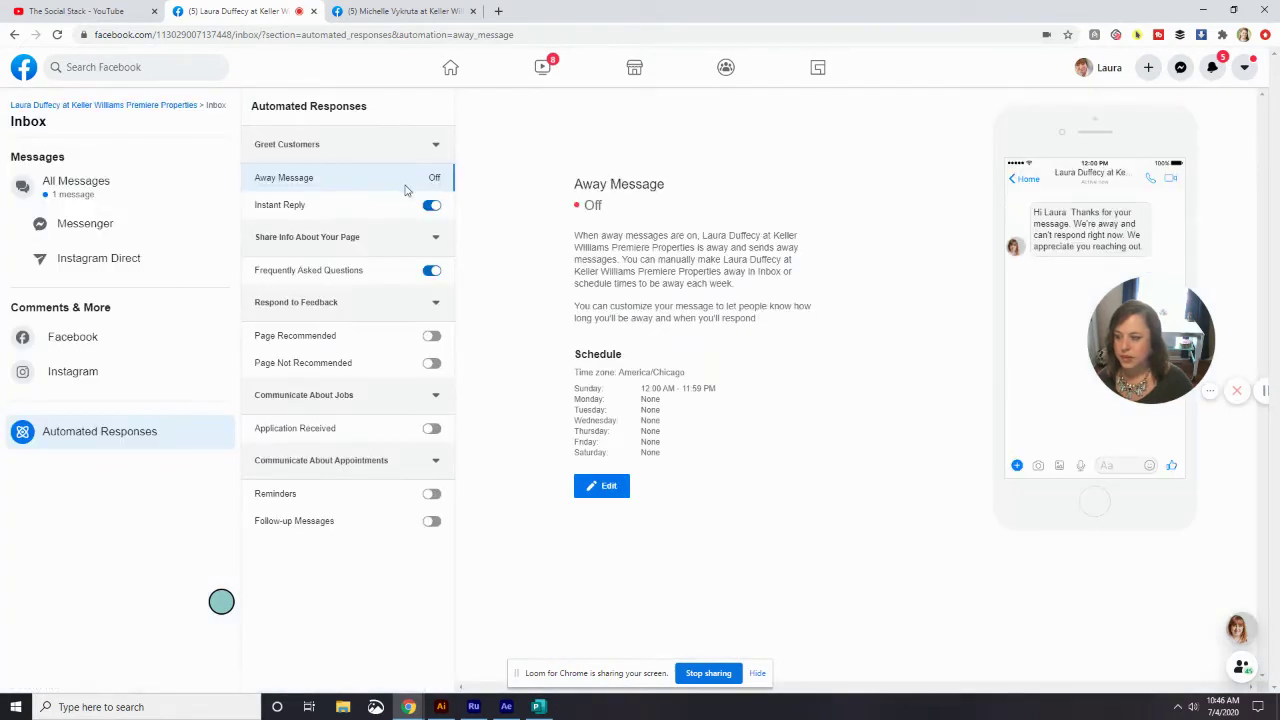
{"action": "left_click", "coordinate": [436, 146]}
{"action": "left_click", "coordinate": [436, 183]}
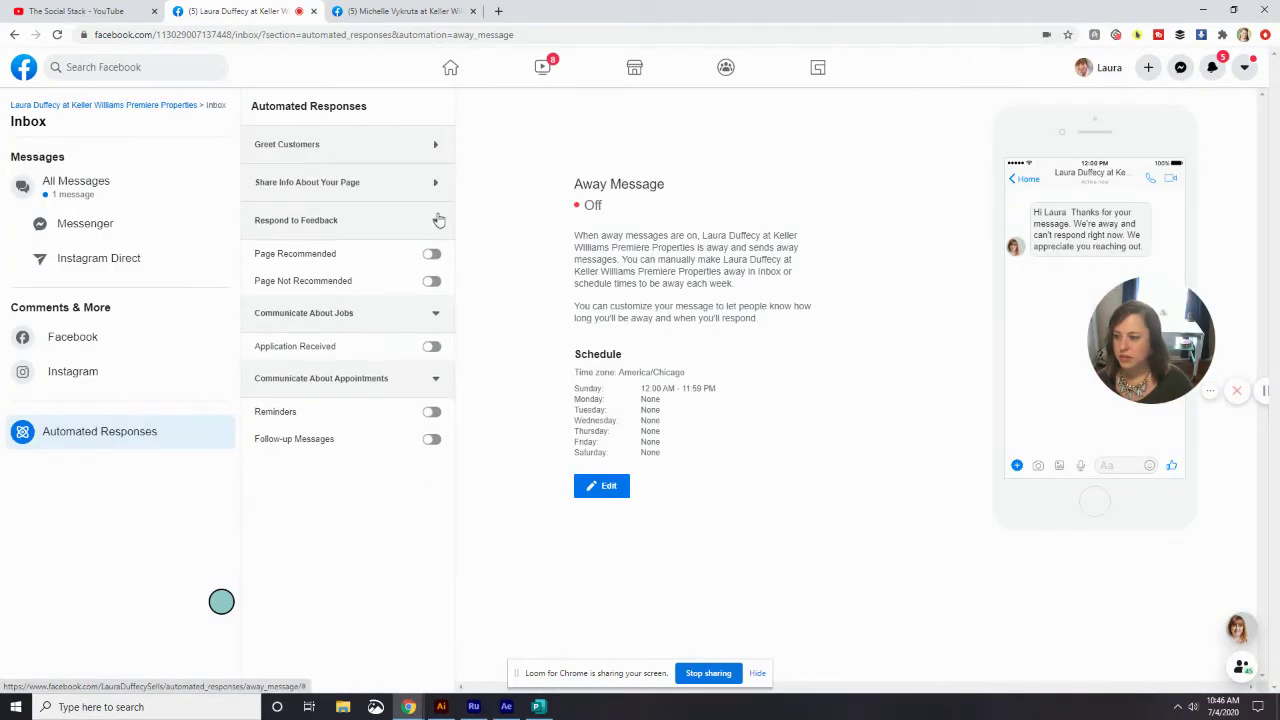
{"action": "left_click", "coordinate": [436, 219]}
{"action": "left_click", "coordinate": [436, 257]}
{"action": "left_click", "coordinate": [438, 295]}
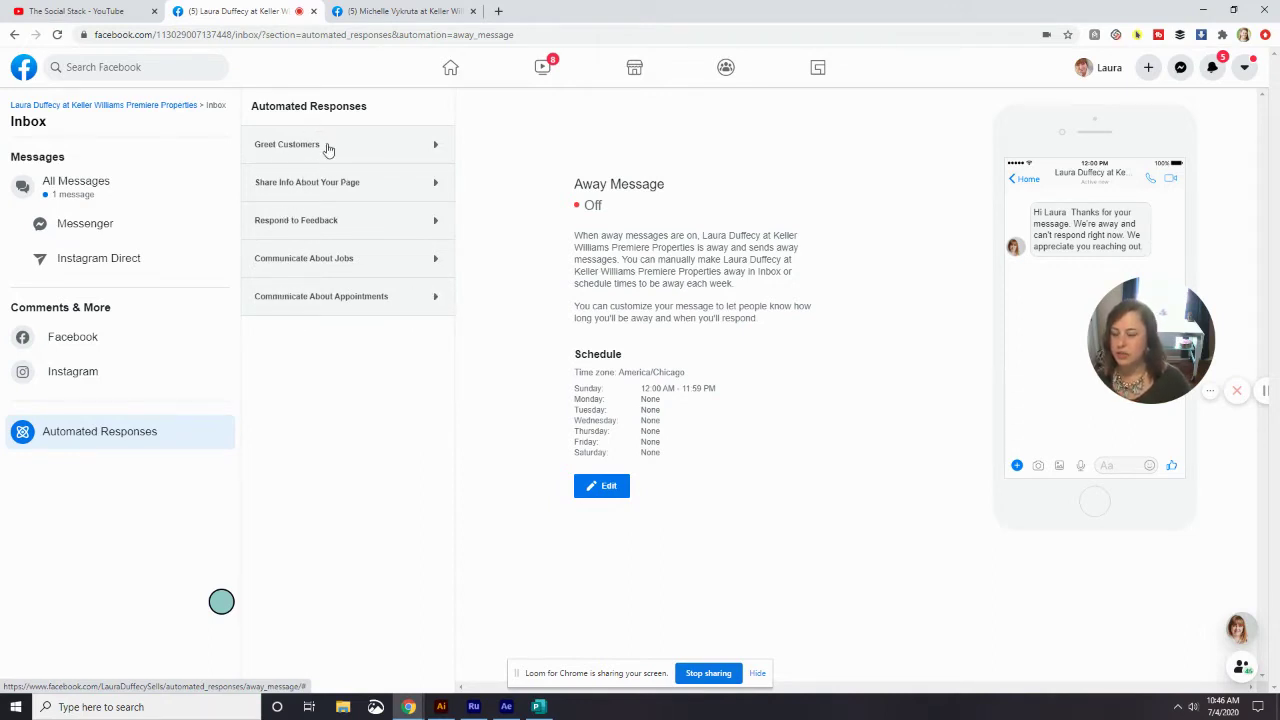
- Expand Greet Customers and open the Away Message for editing
{"action": "left_click", "coordinate": [329, 148]}
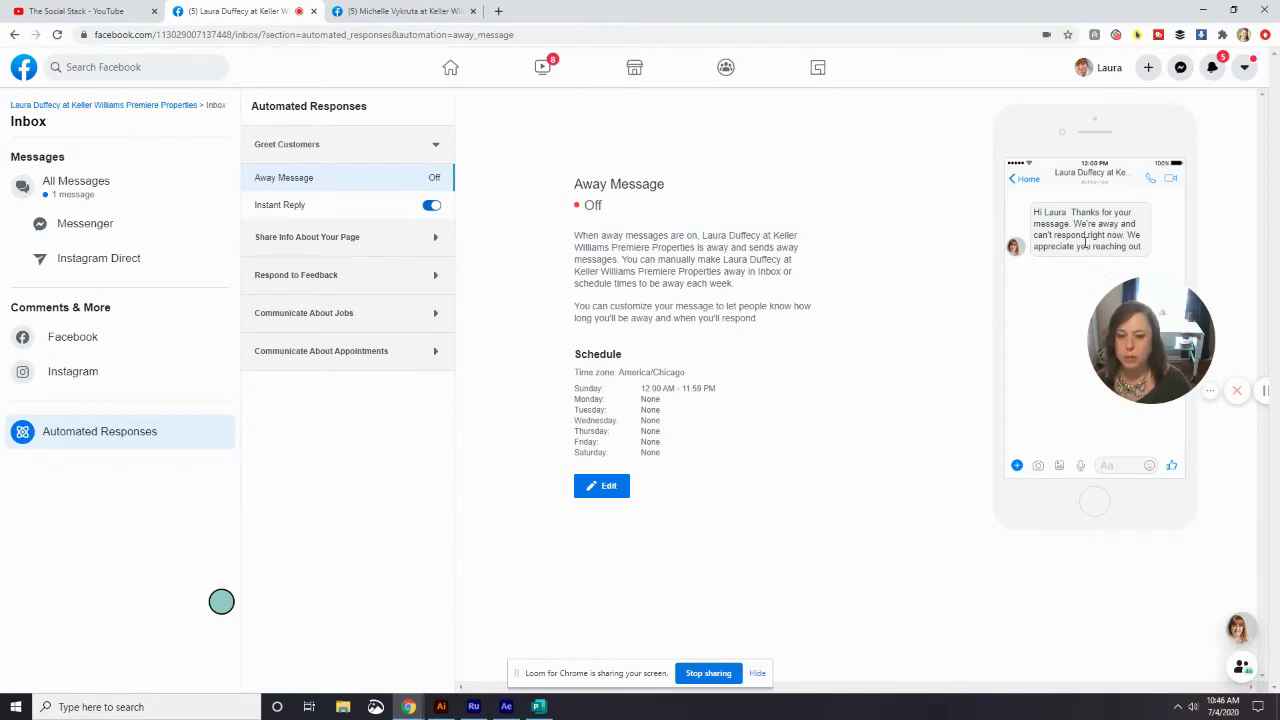
{"action": "left_click_drag", "start_coordinate": [1038, 214], "coordinate": [1060, 290]}
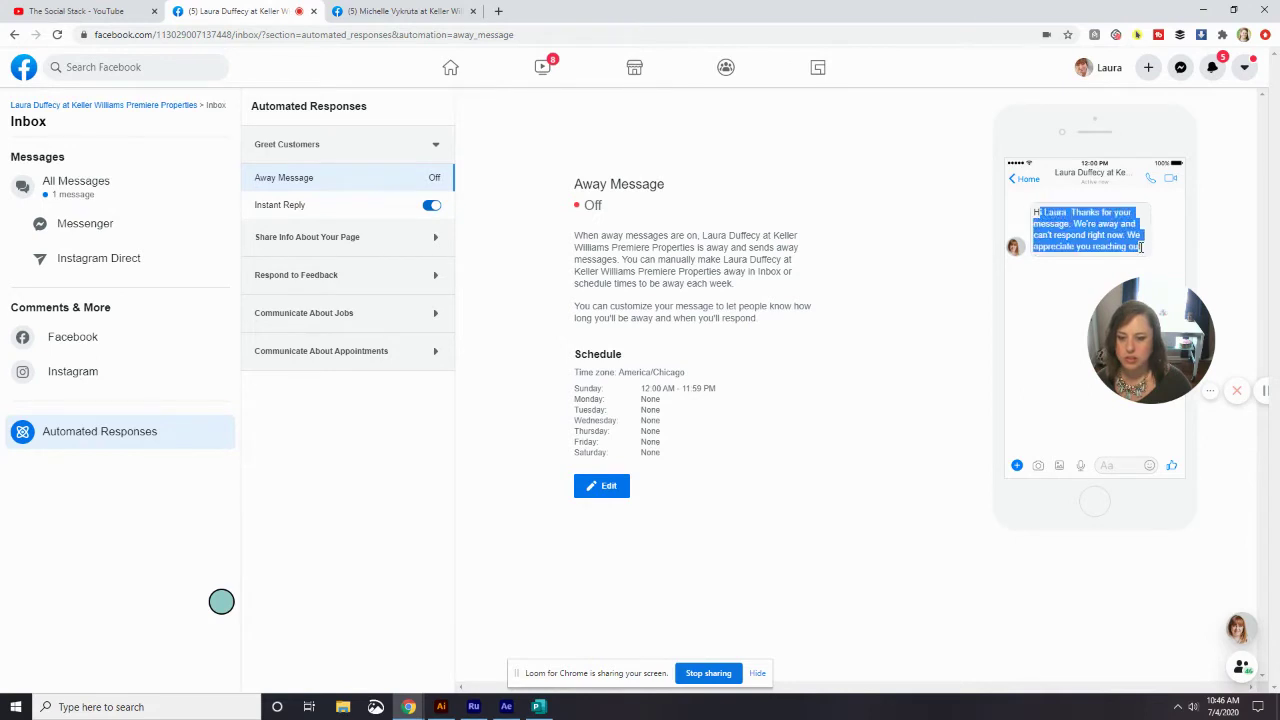
{"action": "left_click", "coordinate": [923, 311]}
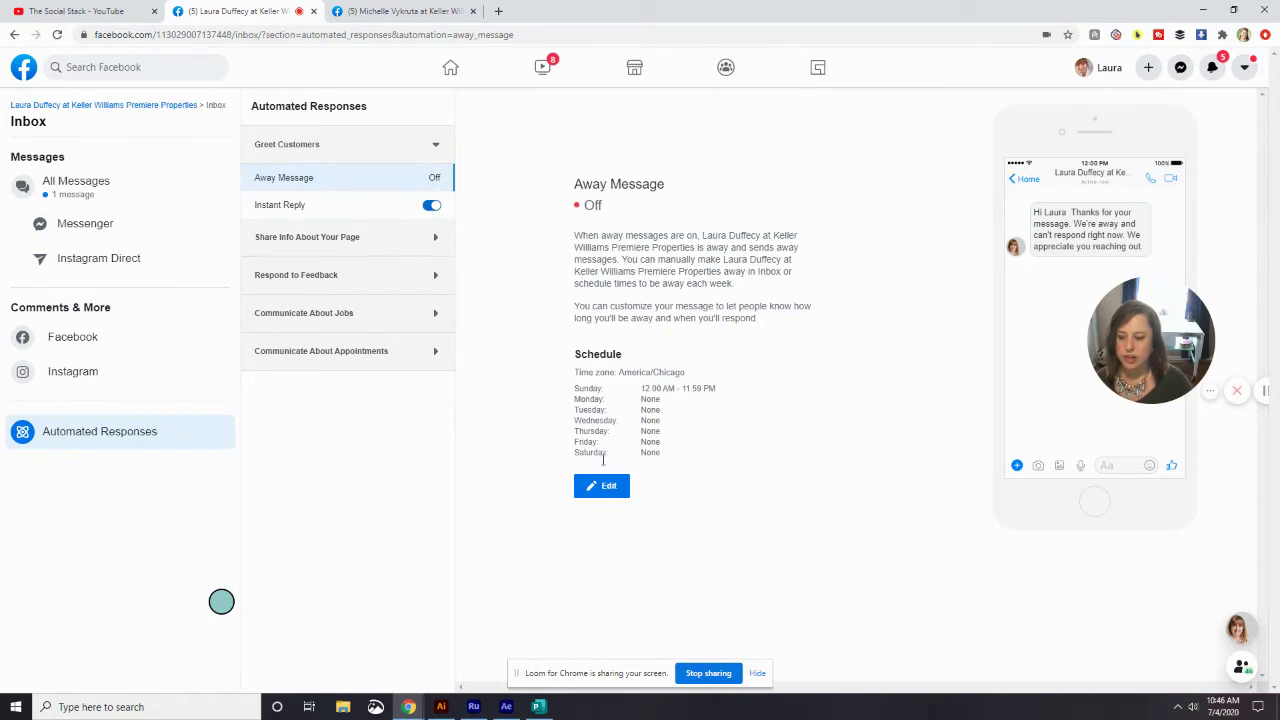
{"action": "left_click", "coordinate": [609, 485]}
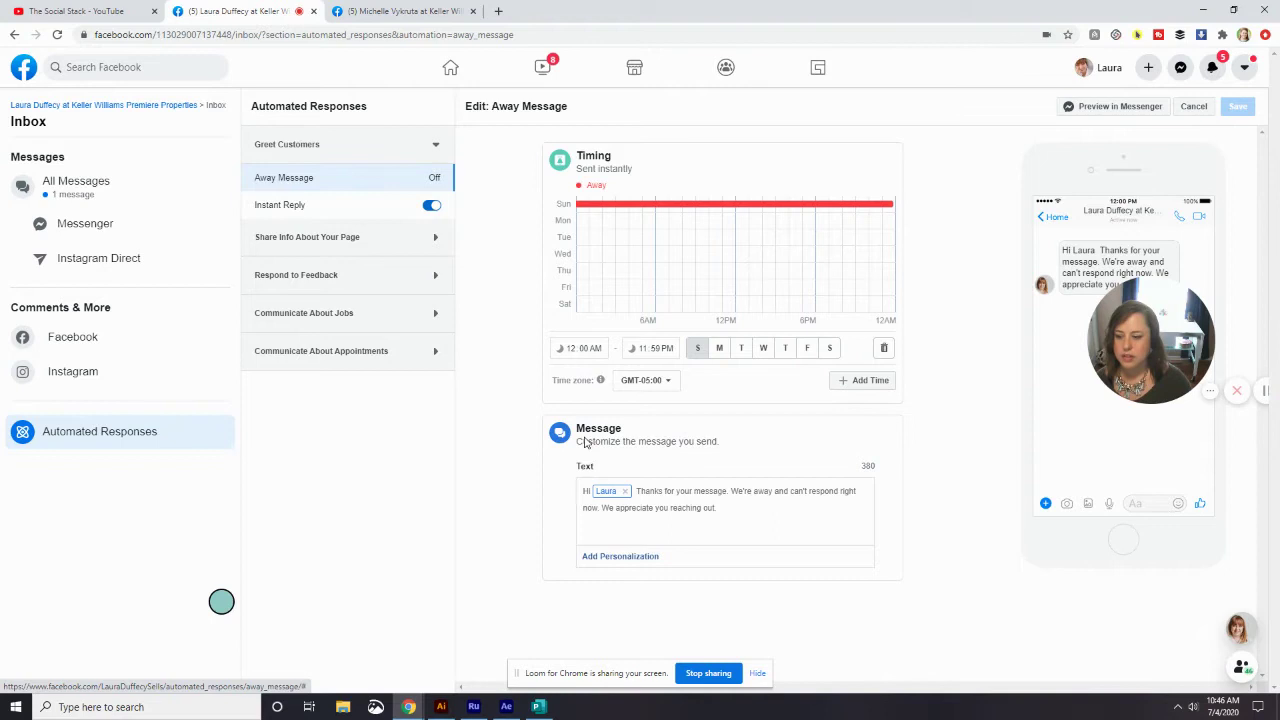
- Go back to the Away Message summary, still scheduled only for Sunday
{"action": "left_click", "coordinate": [386, 190]}
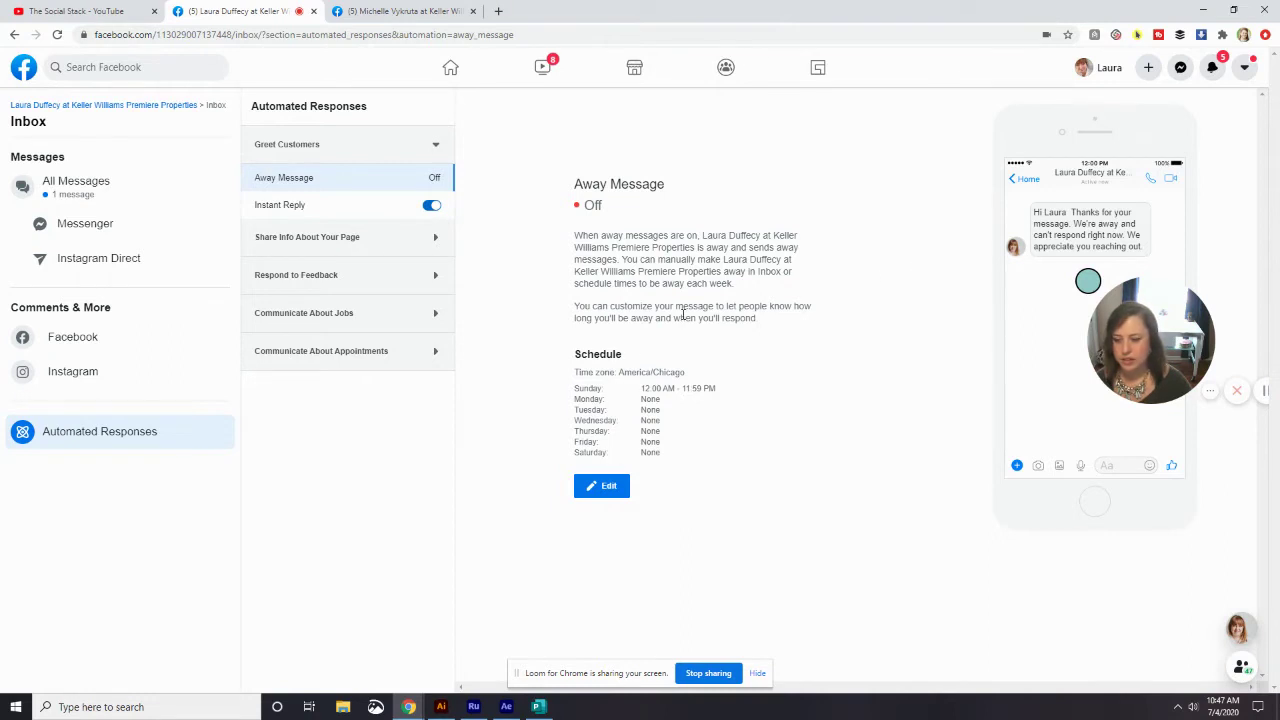
- Edit the away message, toggling Monday, Tuesday and Wednesday on and off to keep Sunday only
{"action": "left_click", "coordinate": [609, 487]}
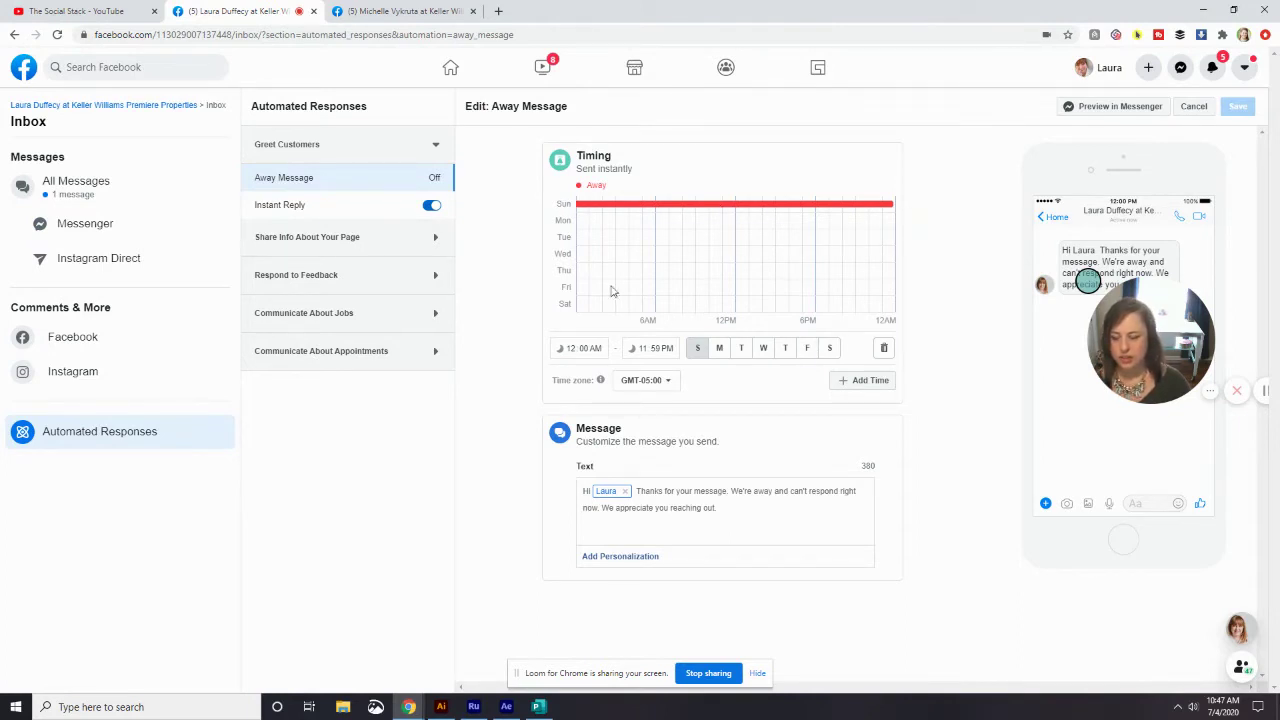
{"action": "left_click", "coordinate": [719, 352]}
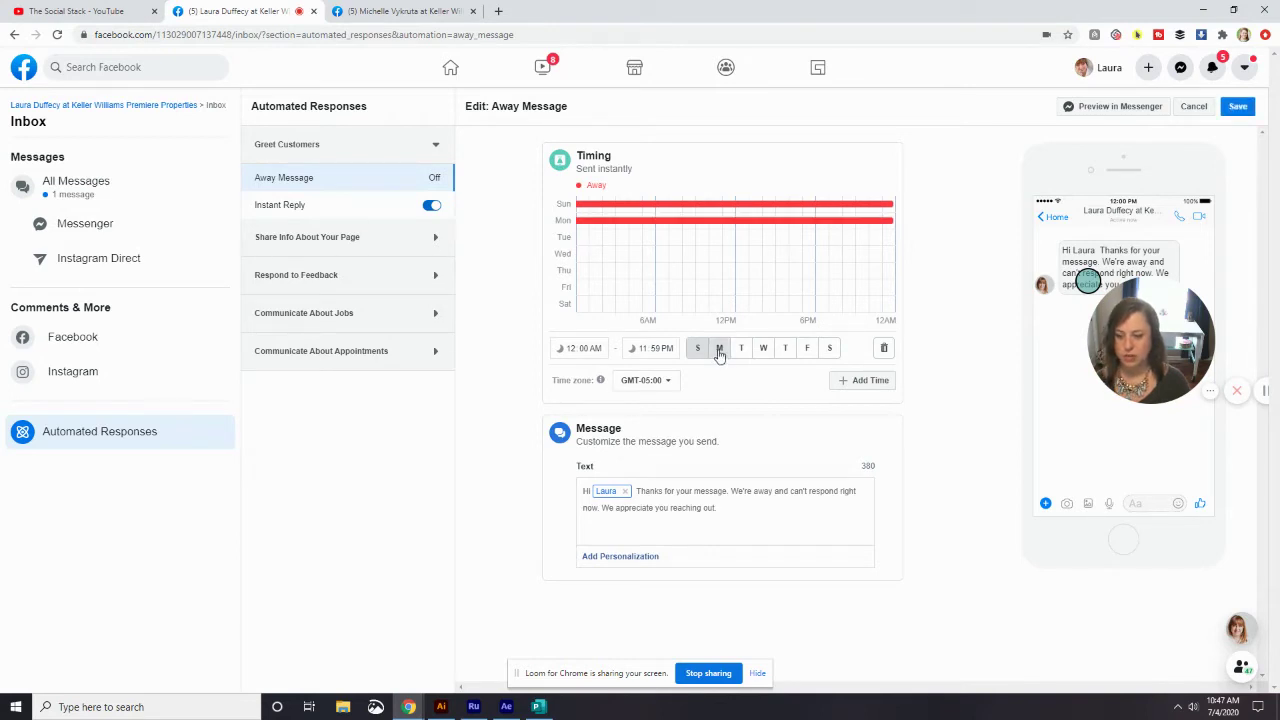
{"action": "left_click", "coordinate": [741, 350]}
{"action": "left_click", "coordinate": [763, 350]}
{"action": "left_click", "coordinate": [763, 350]}
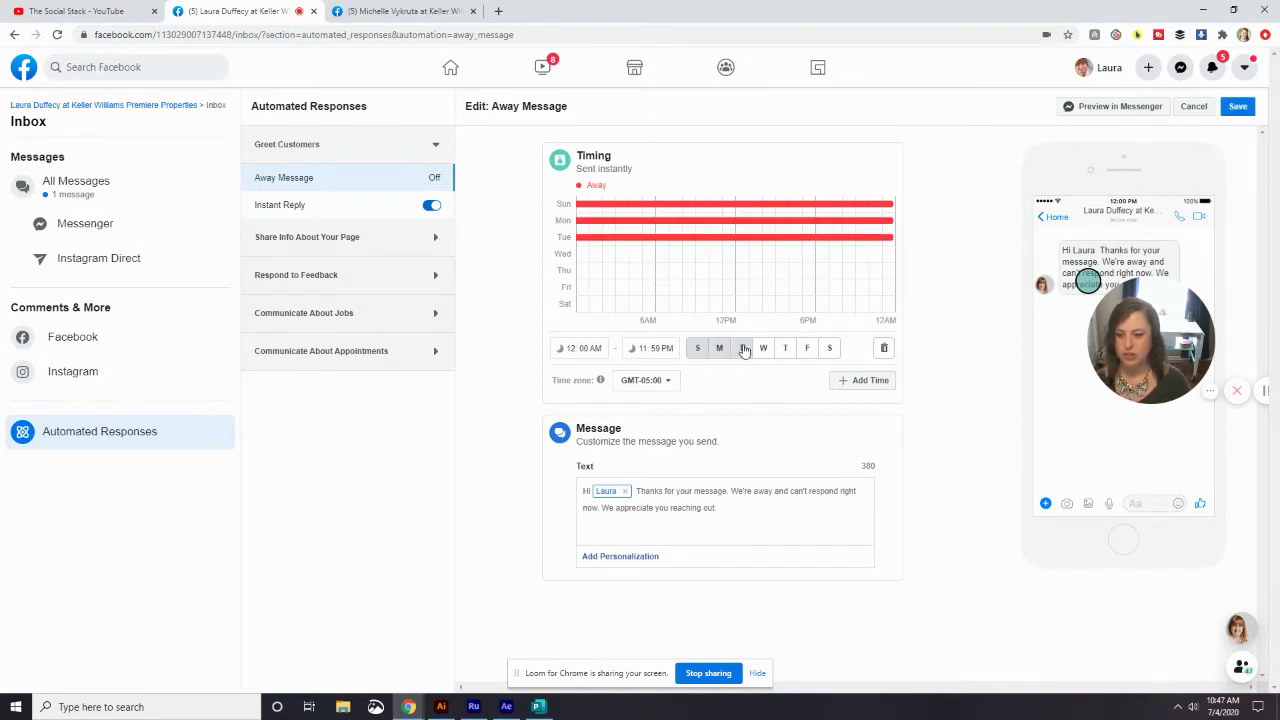
{"action": "left_click", "coordinate": [741, 350]}
{"action": "left_click", "coordinate": [719, 350]}
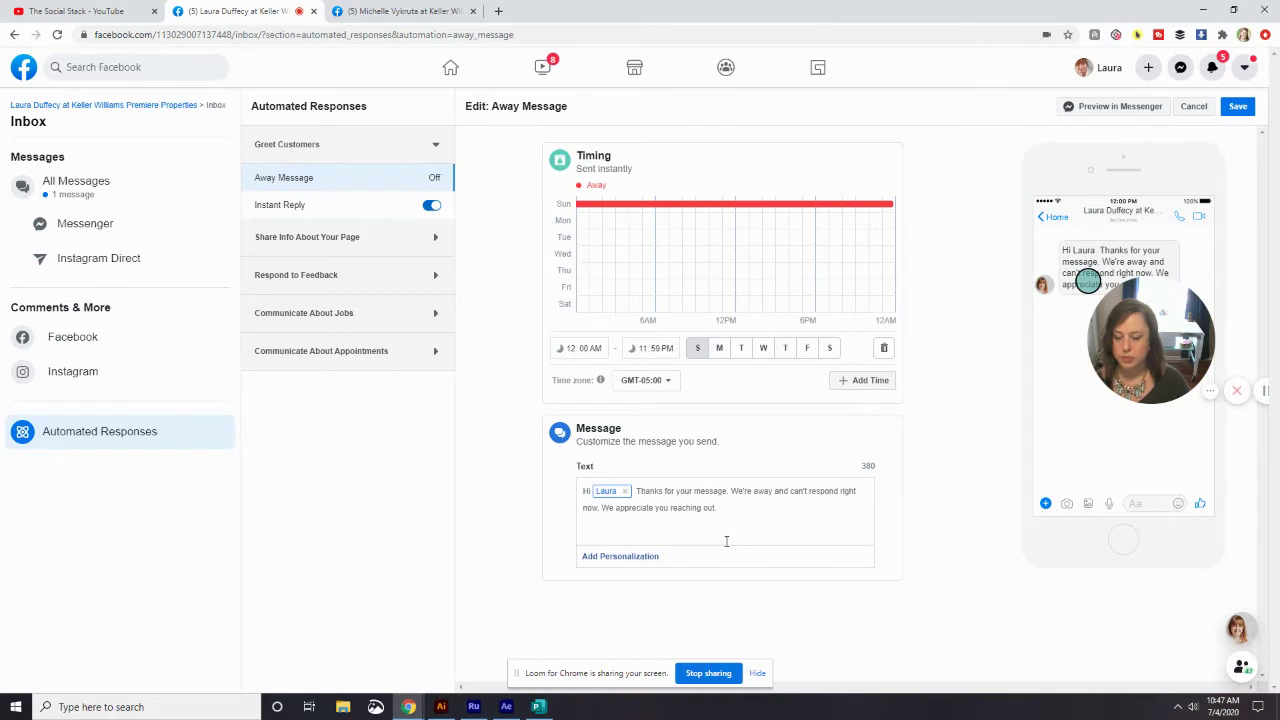
- Change 'We're' to 'I'm', 'We' to 'I', and 'away' to 'most likey out with a client'
{"action": "mouse_move", "coordinate": [1153, 355]}
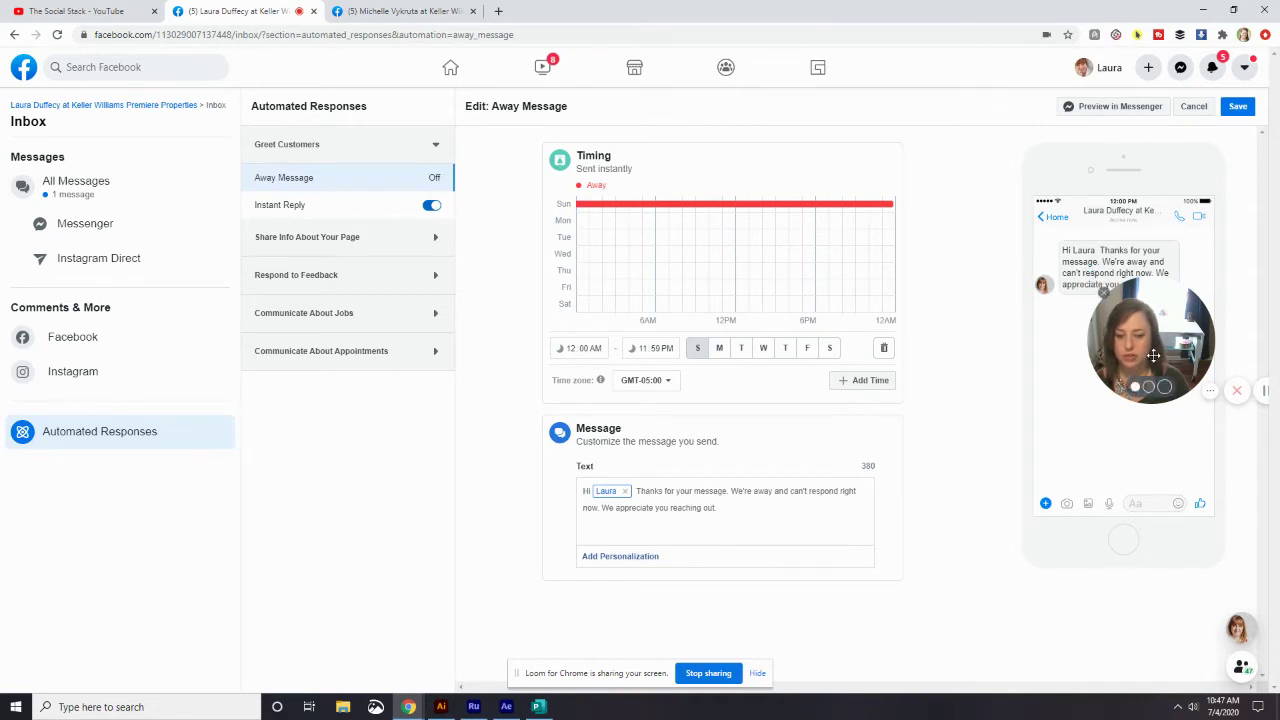
{"action": "left_click_drag", "start_coordinate": [1153, 355], "coordinate": [1074, 429]}
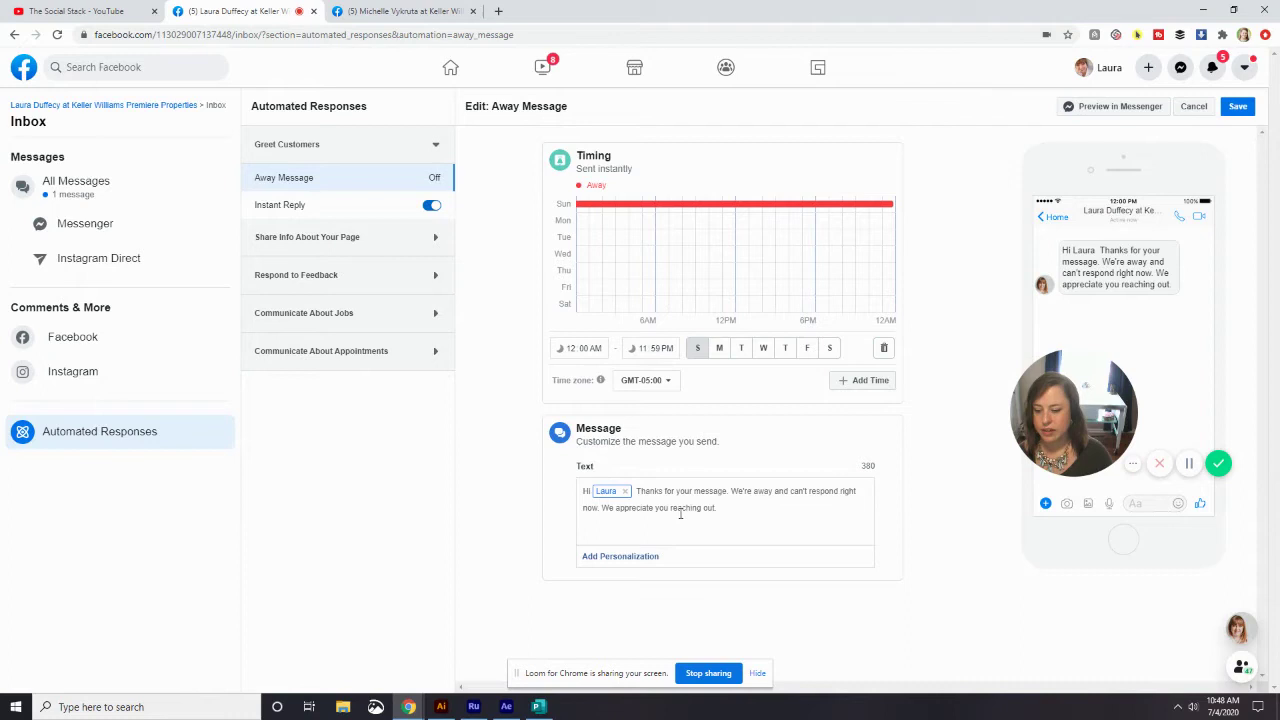
{"action": "double_click", "coordinate": [742, 491]}
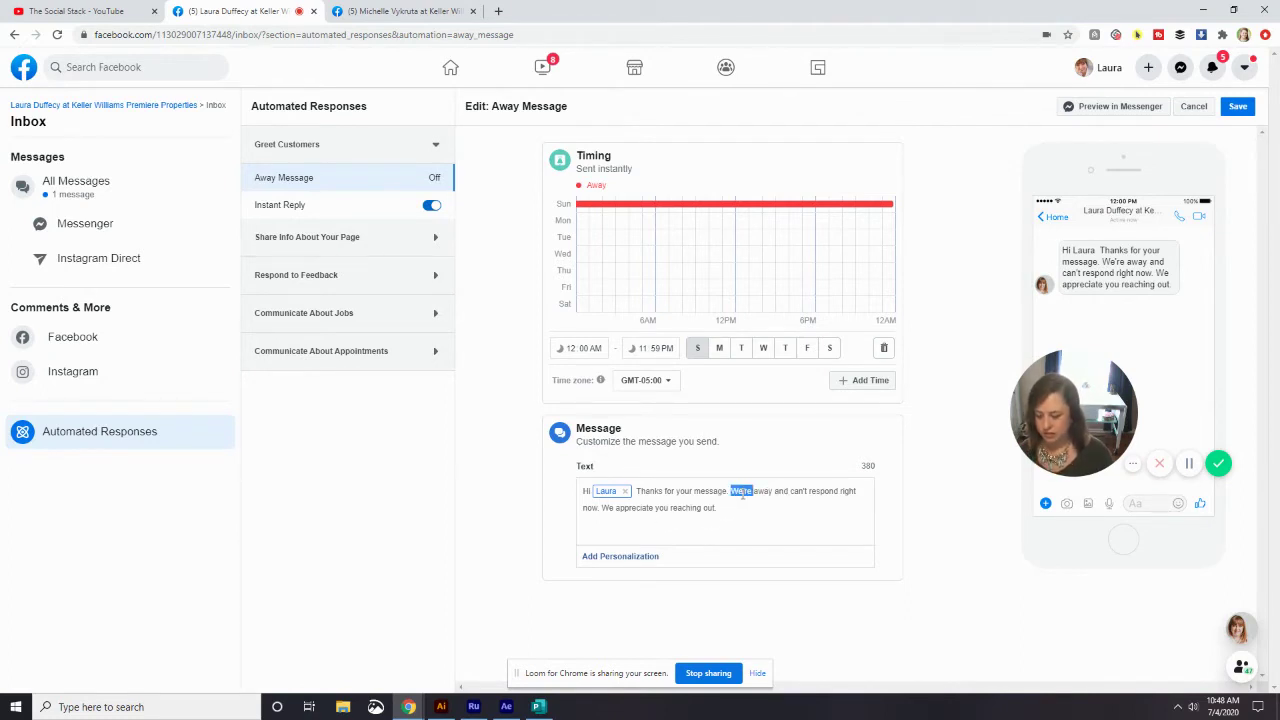
{"action": "type", "text": "I'm"}
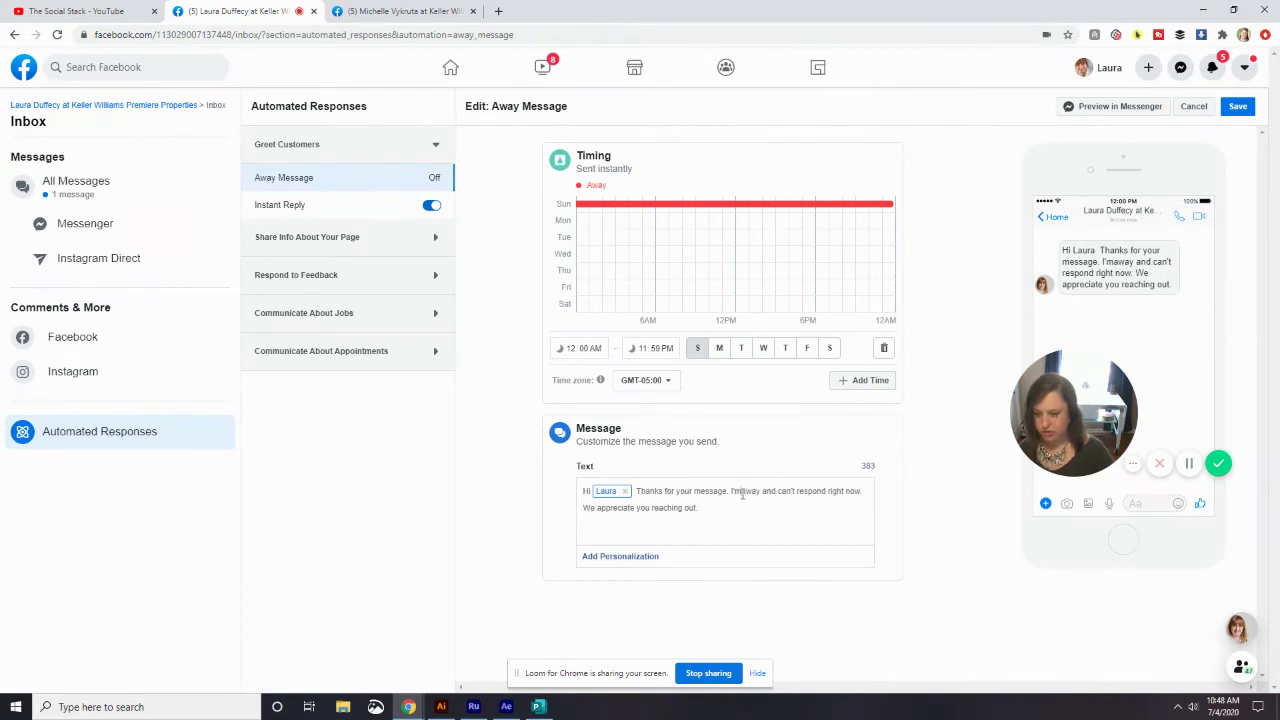
{"action": "double_click", "coordinate": [590, 509]}
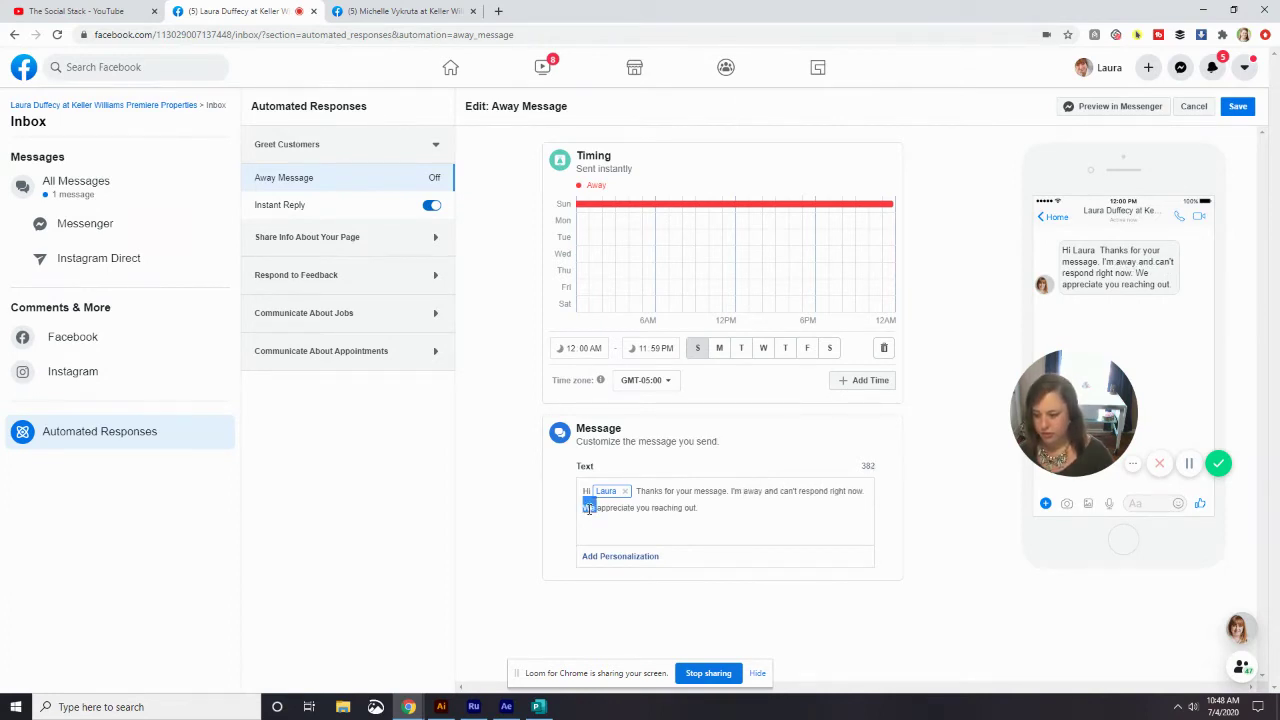
{"action": "type", "text": "I"}
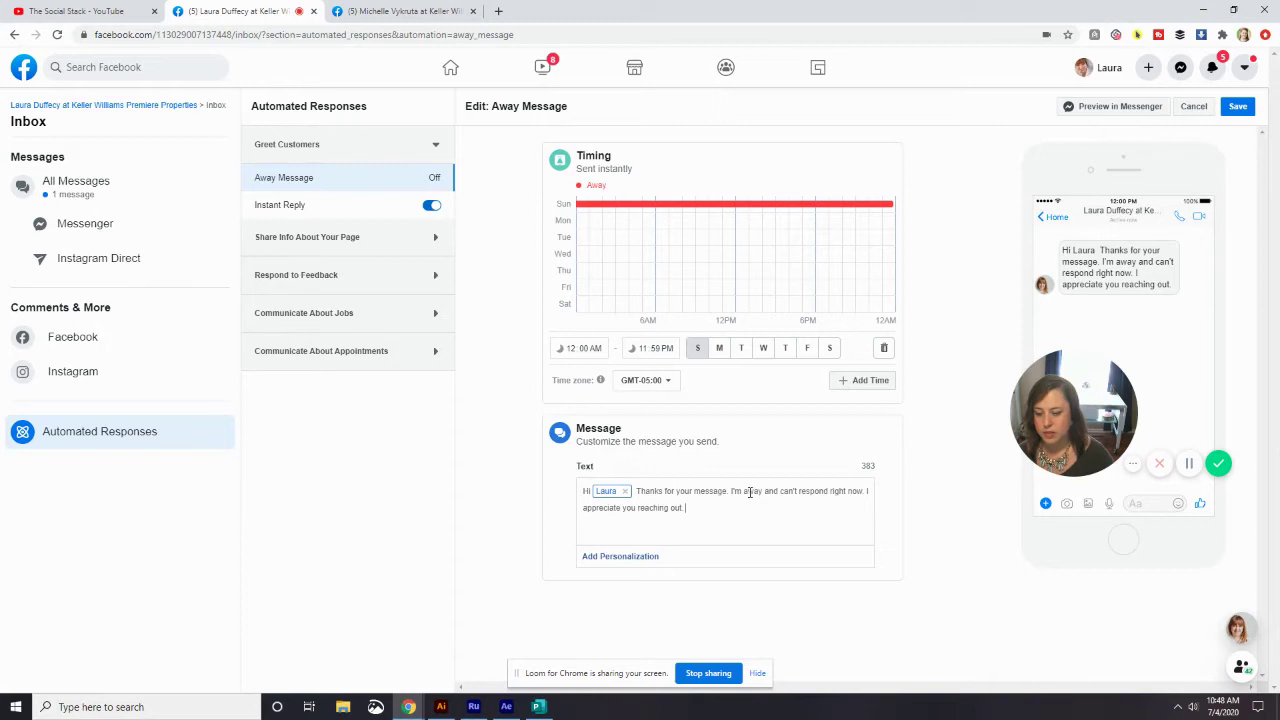
{"action": "double_click", "coordinate": [752, 491]}
{"action": "type", "text": "most likey"}
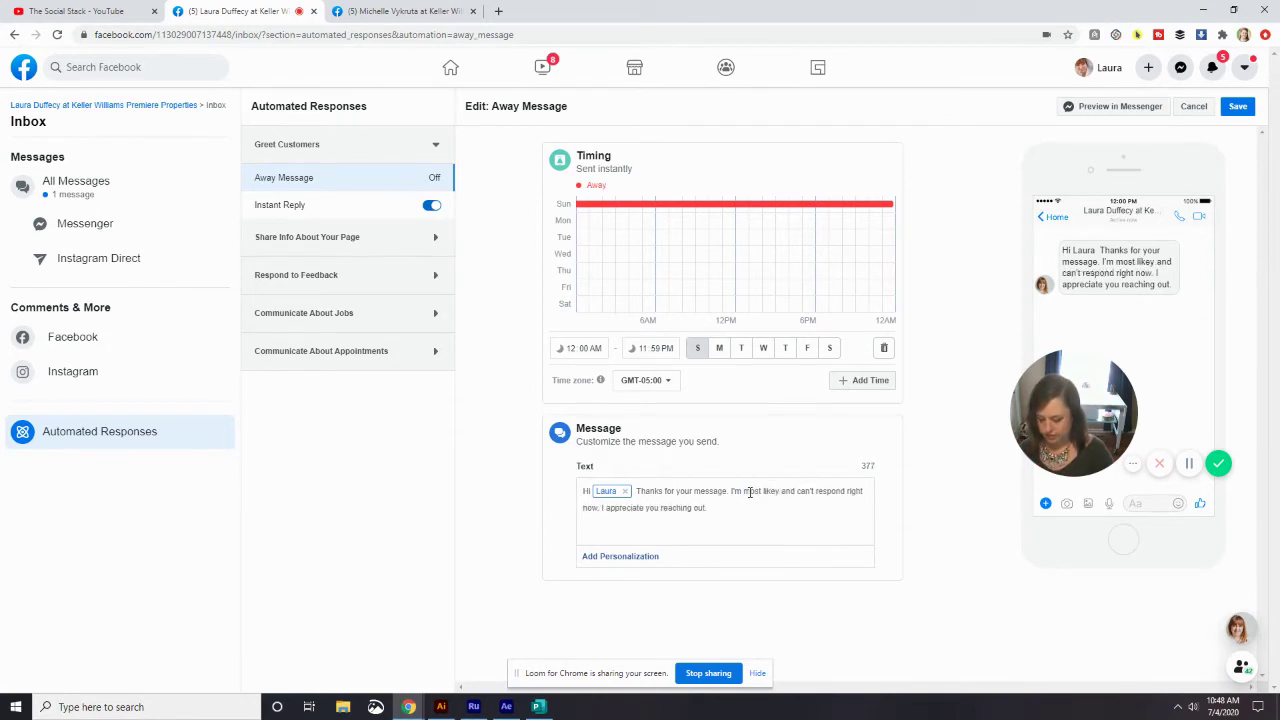
{"action": "type", "text": " out with a "}
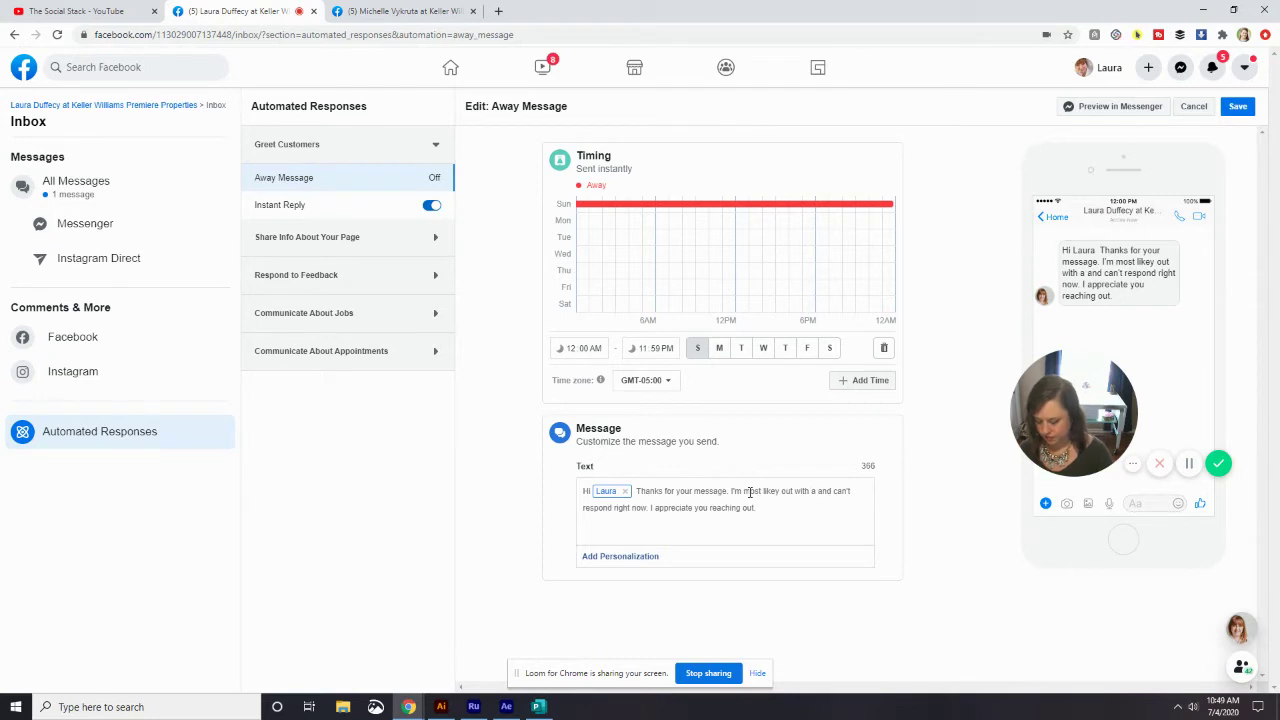
{"action": "type", "text": "client"}
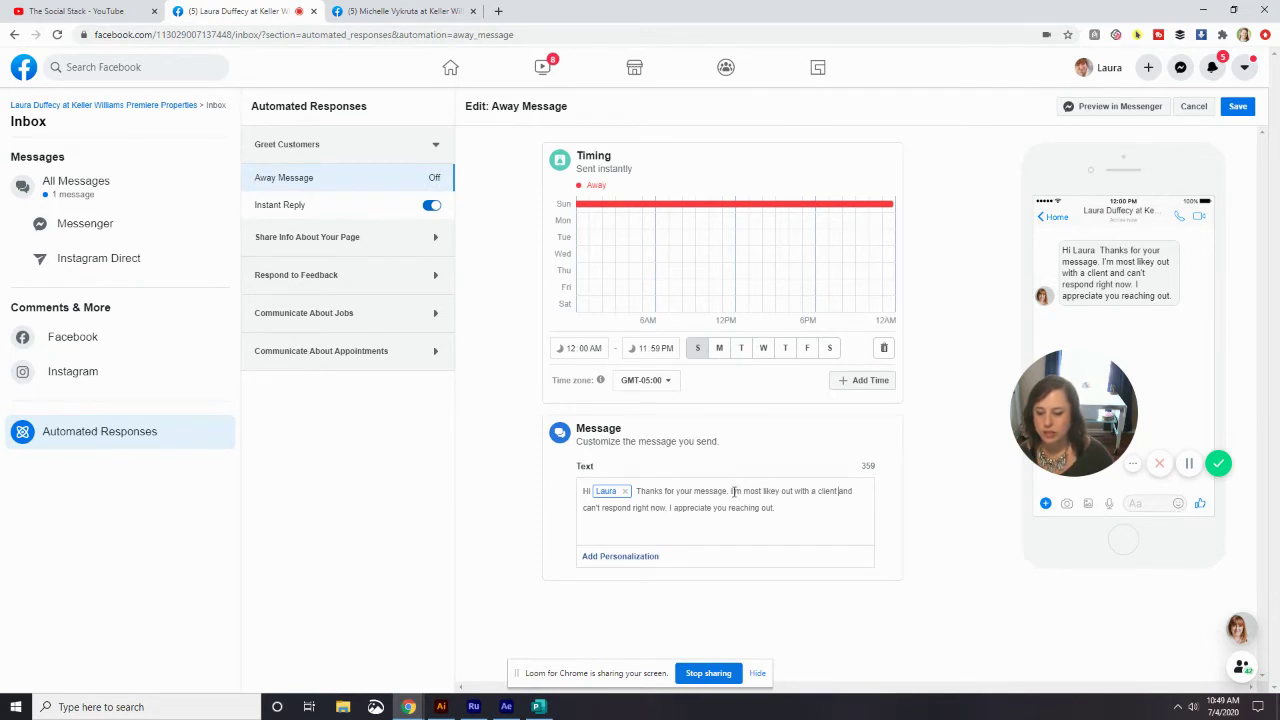
- Replace the text after the thanks with 'I take Sundays to spend with my family and will respond to your message Monday morning'
{"action": "left_click_drag", "start_coordinate": [731, 491], "coordinate": [776, 508]}
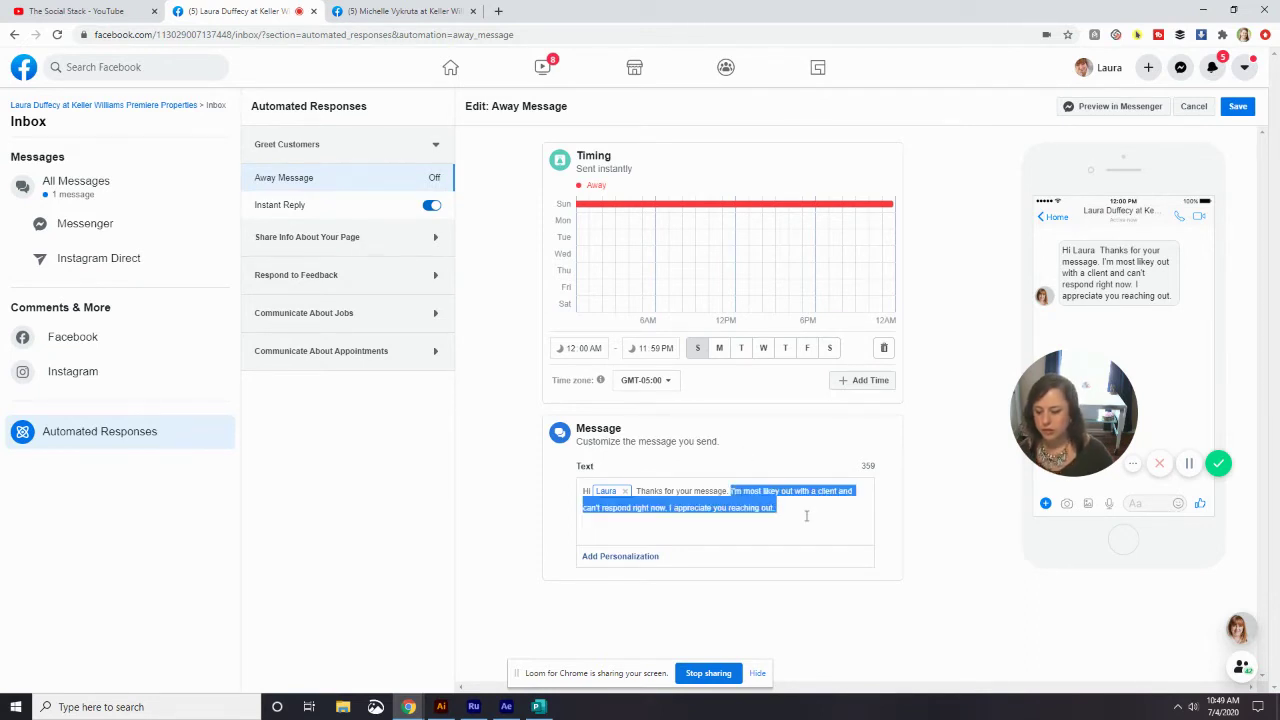
{"action": "type", "text": "I"}
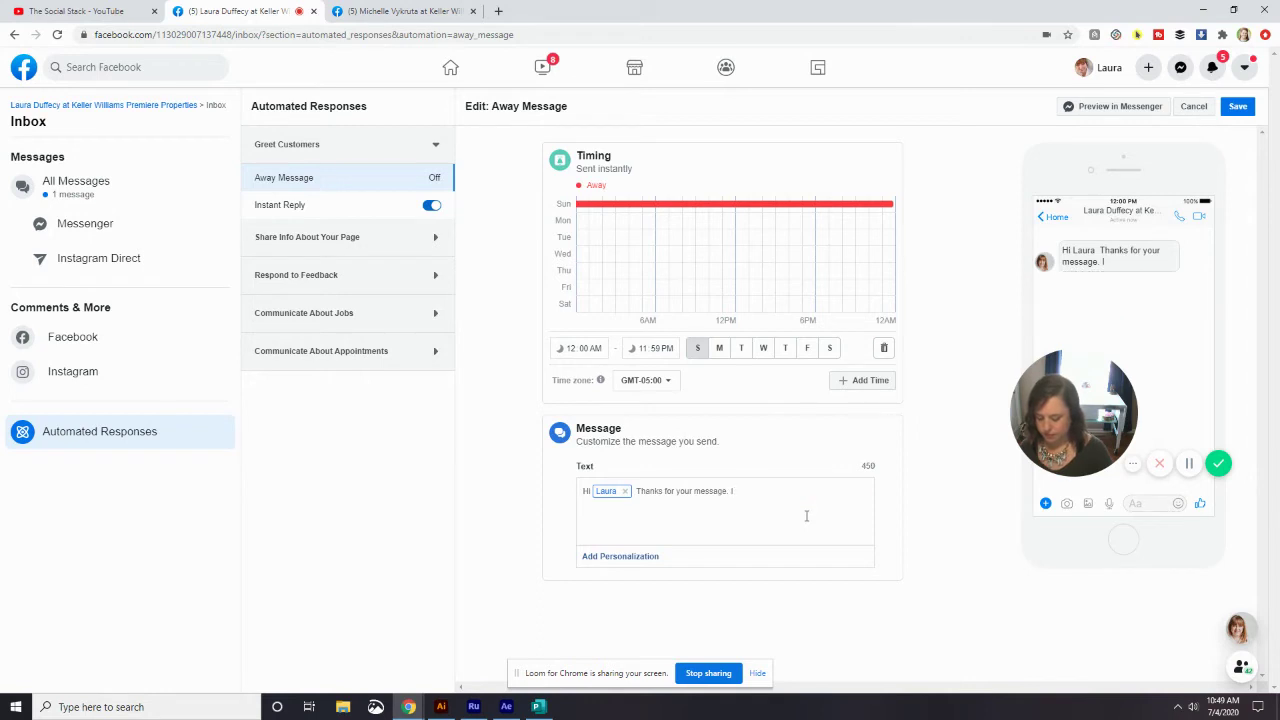
{"action": "type", "text": " take SUndays to sp"}
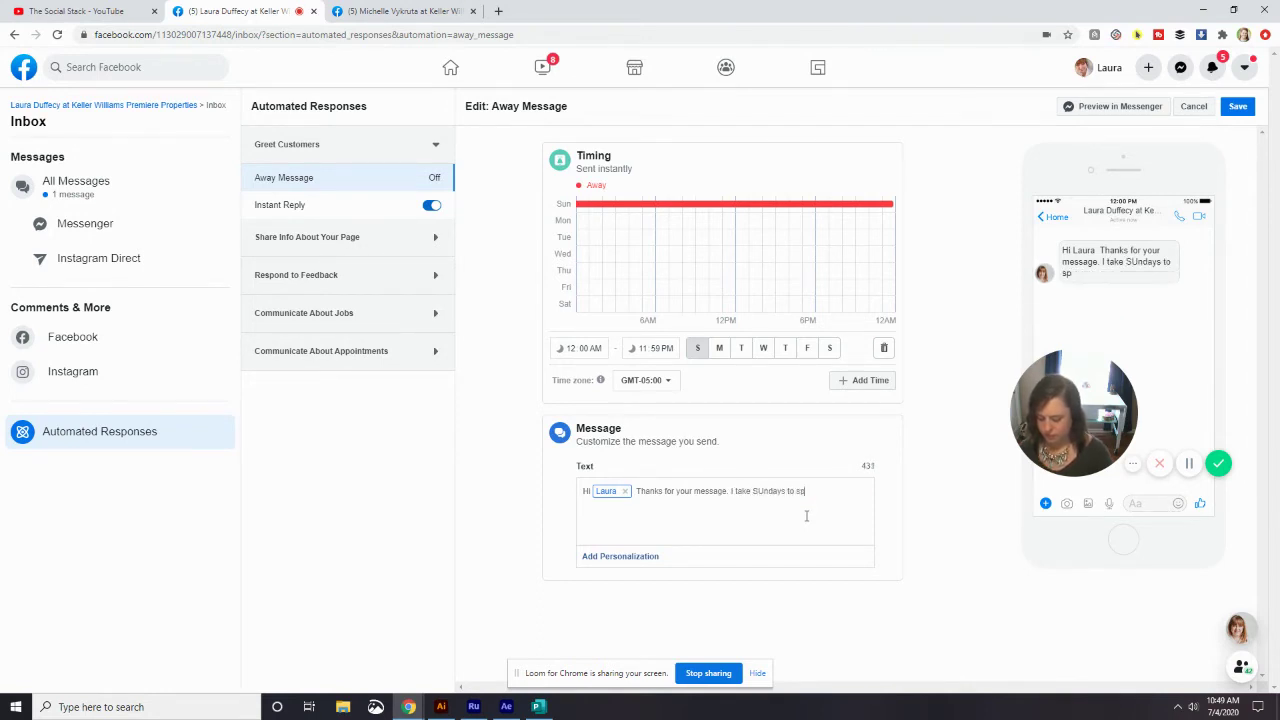
{"action": "type", "text": "end with my"}
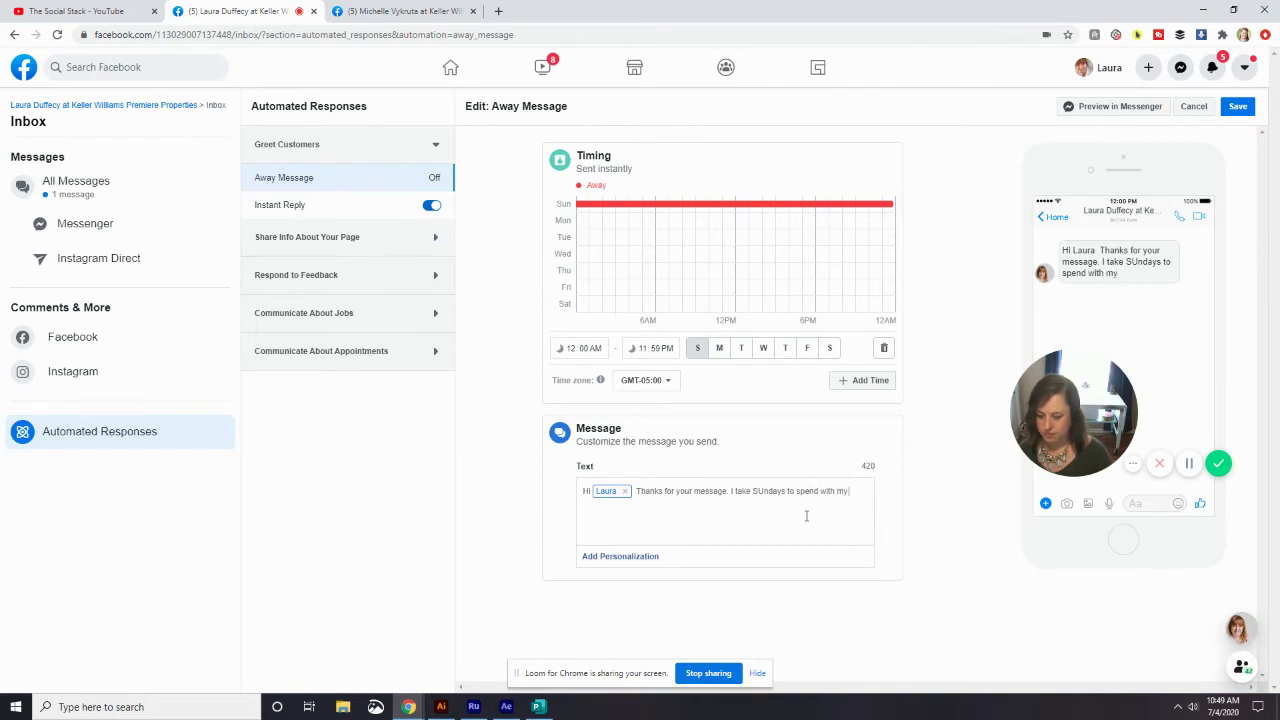
{"action": "type", "text": " family and wi"}
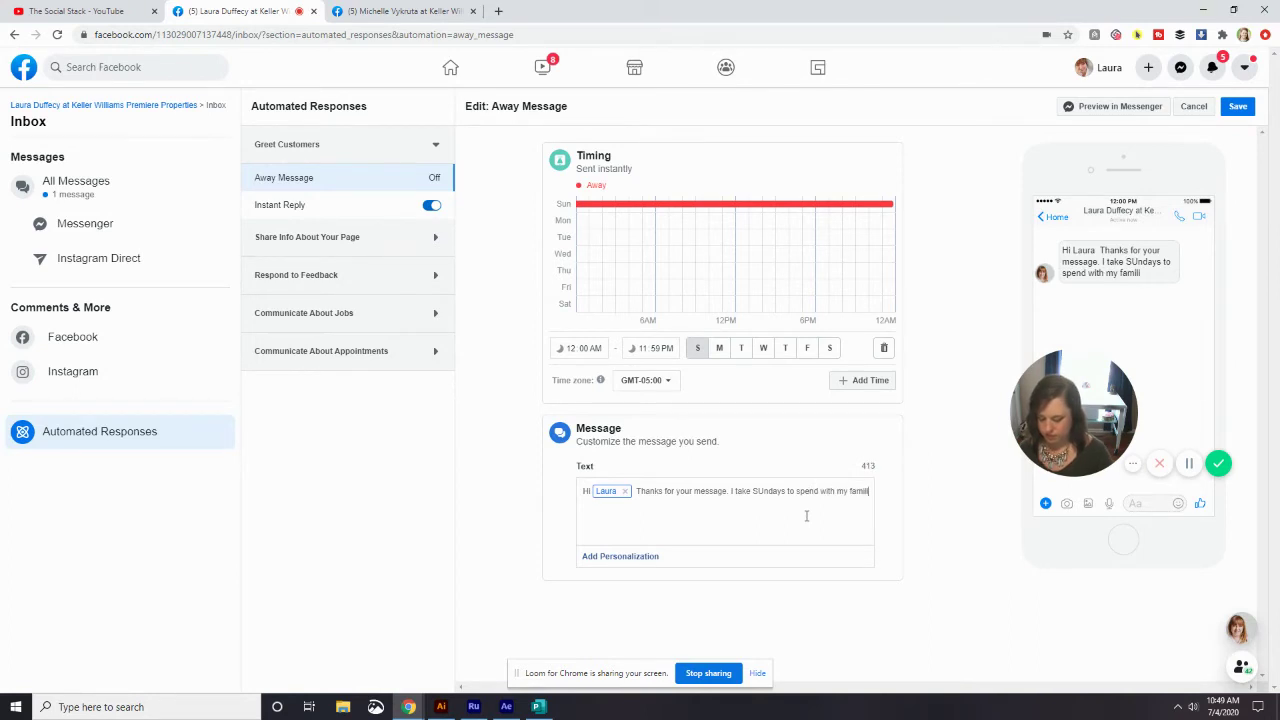
{"action": "key", "text": "BackSpace"}
{"action": "type", "text": "y and will"}
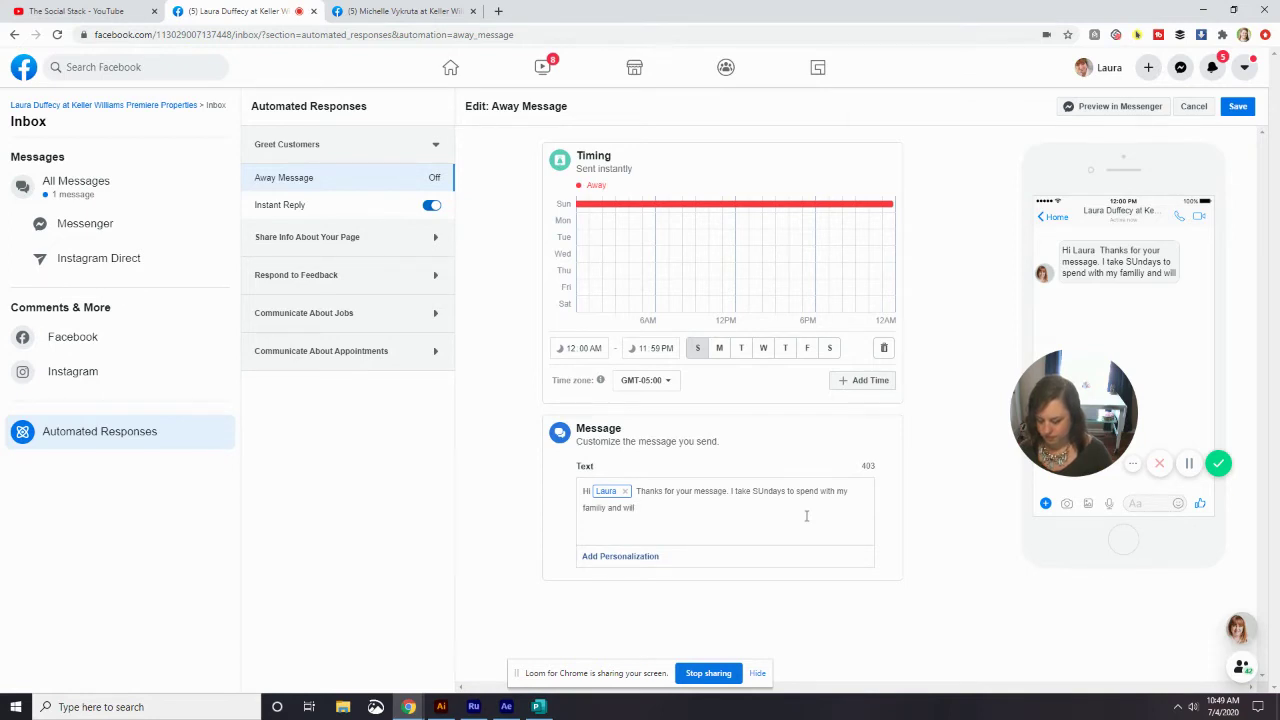
{"action": "type", "text": " respond"}
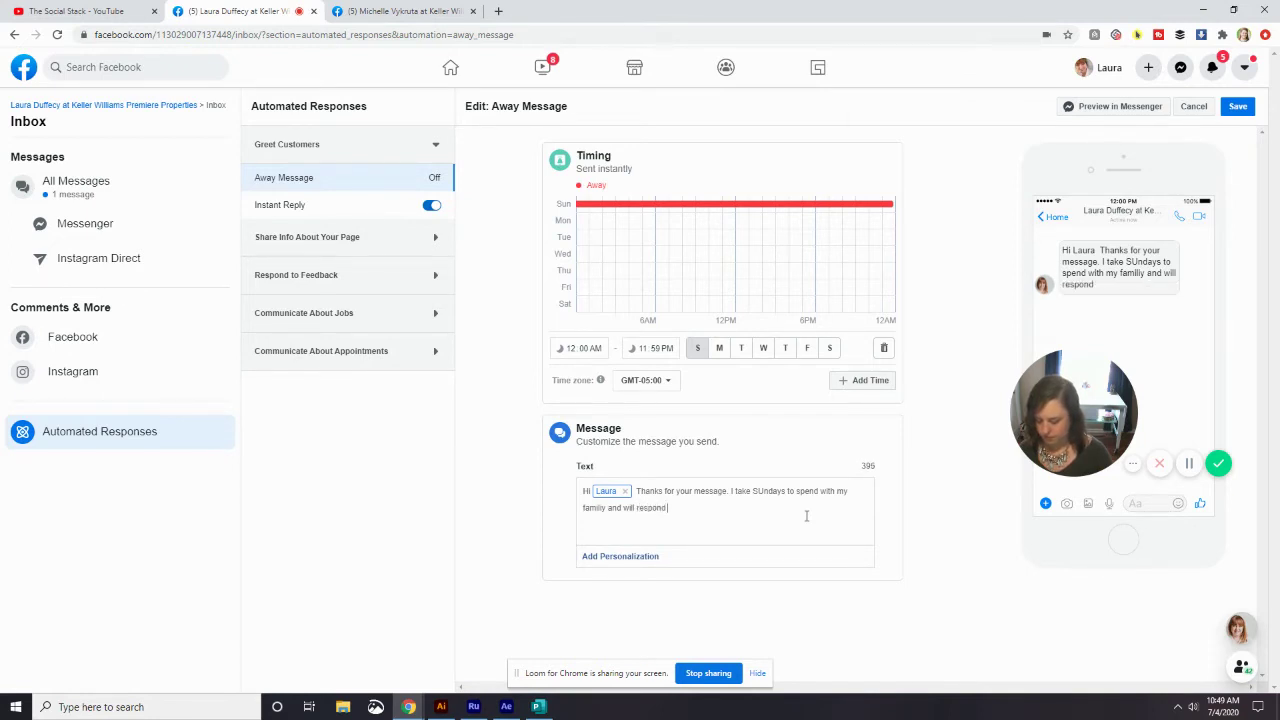
{"action": "type", "text": " to your message"}
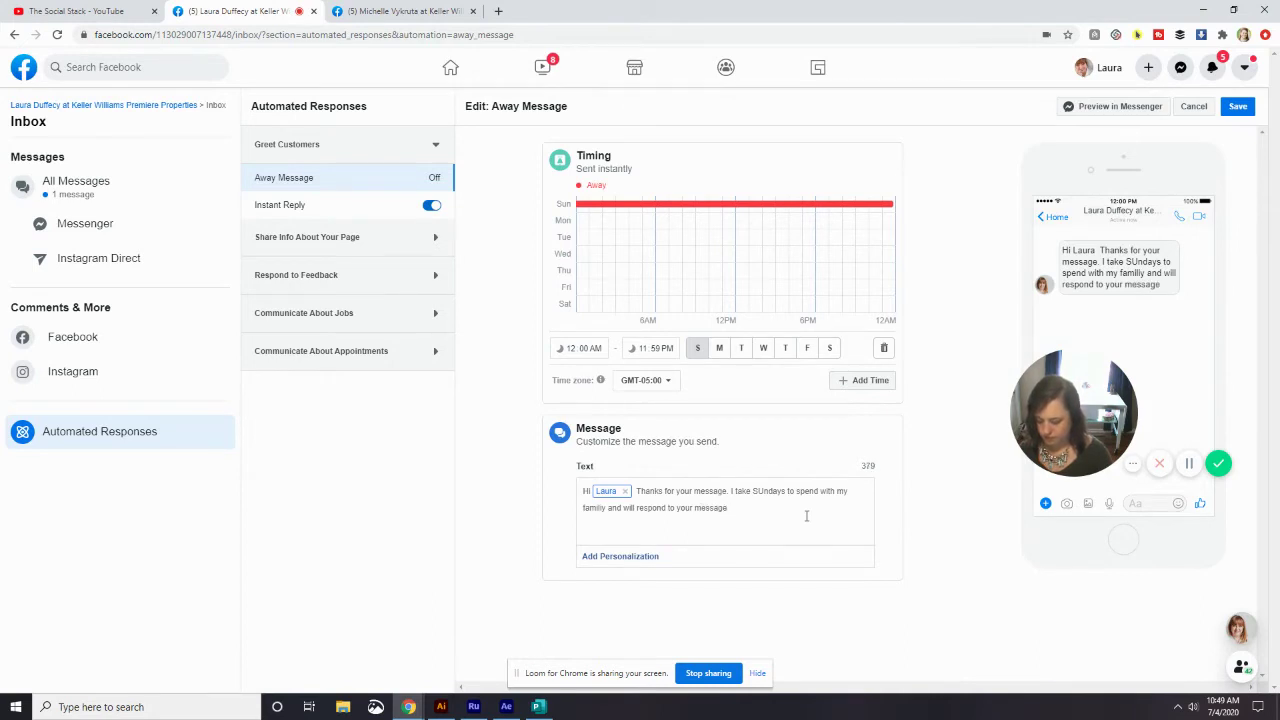
{"action": "type", "text": " Monday morning."}
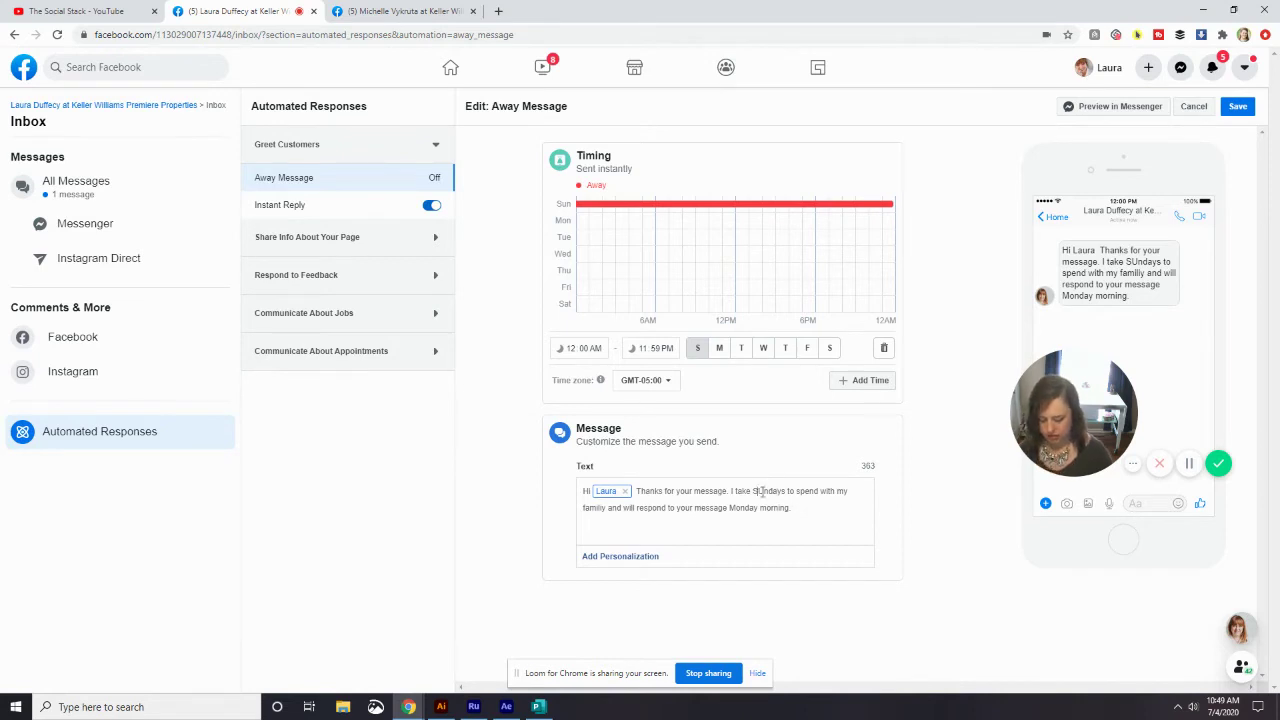
{"action": "left_click", "coordinate": [762, 491]}
{"action": "key", "text": "BackSpace"}
{"action": "type", "text": "u"}
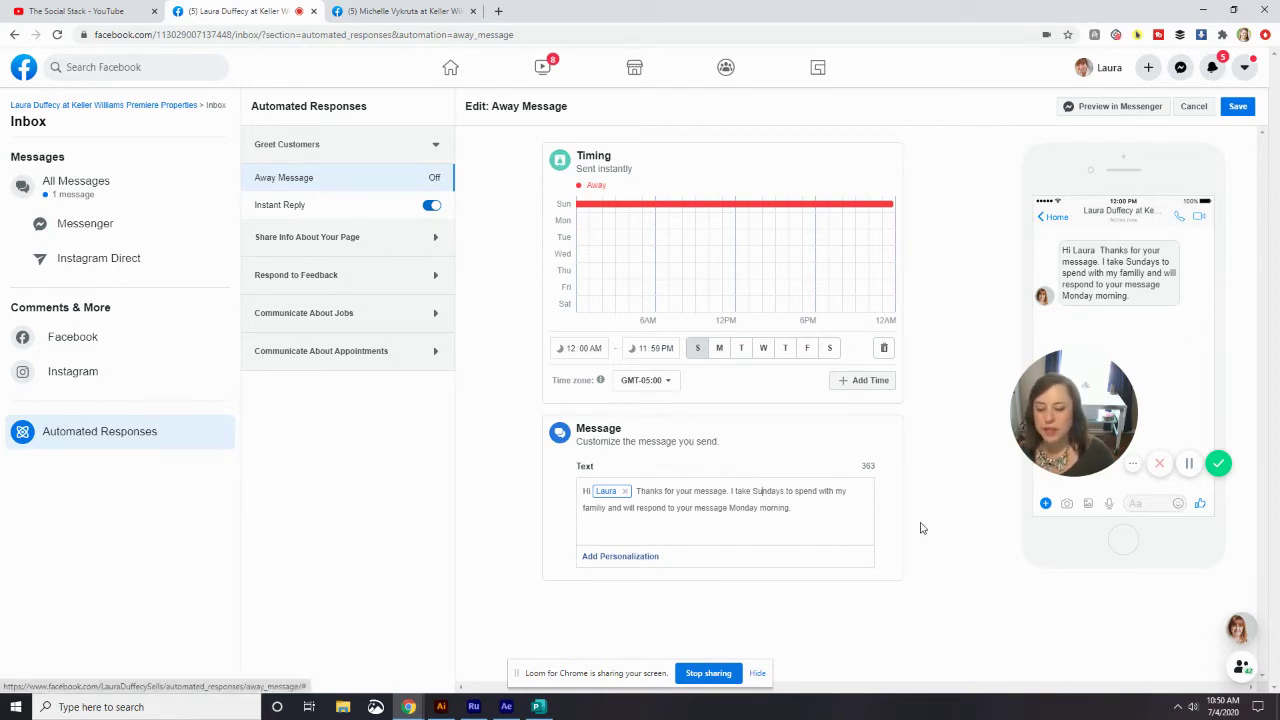
{"action": "left_click_drag", "start_coordinate": [815, 516], "coordinate": [617, 527]}
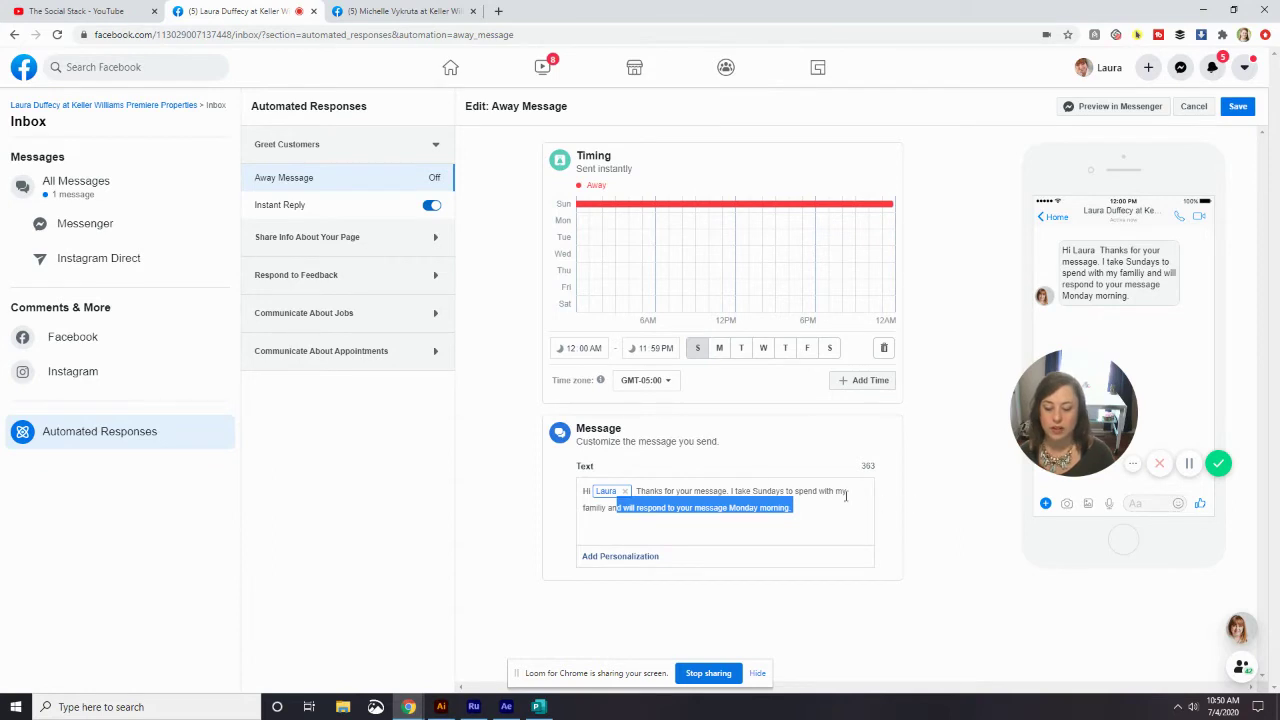
{"action": "left_click", "coordinate": [728, 521]}
{"action": "left_click_drag", "start_coordinate": [617, 508], "coordinate": [794, 508]}
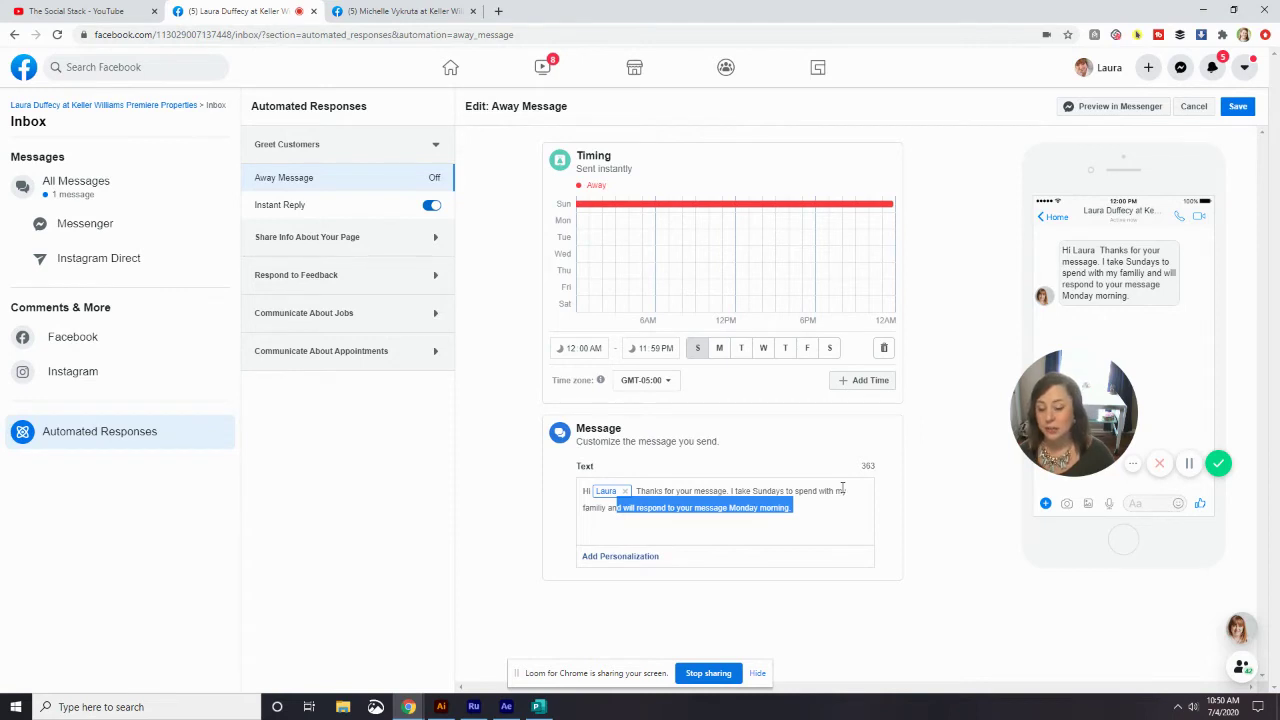
{"action": "left_click", "coordinate": [777, 491]}
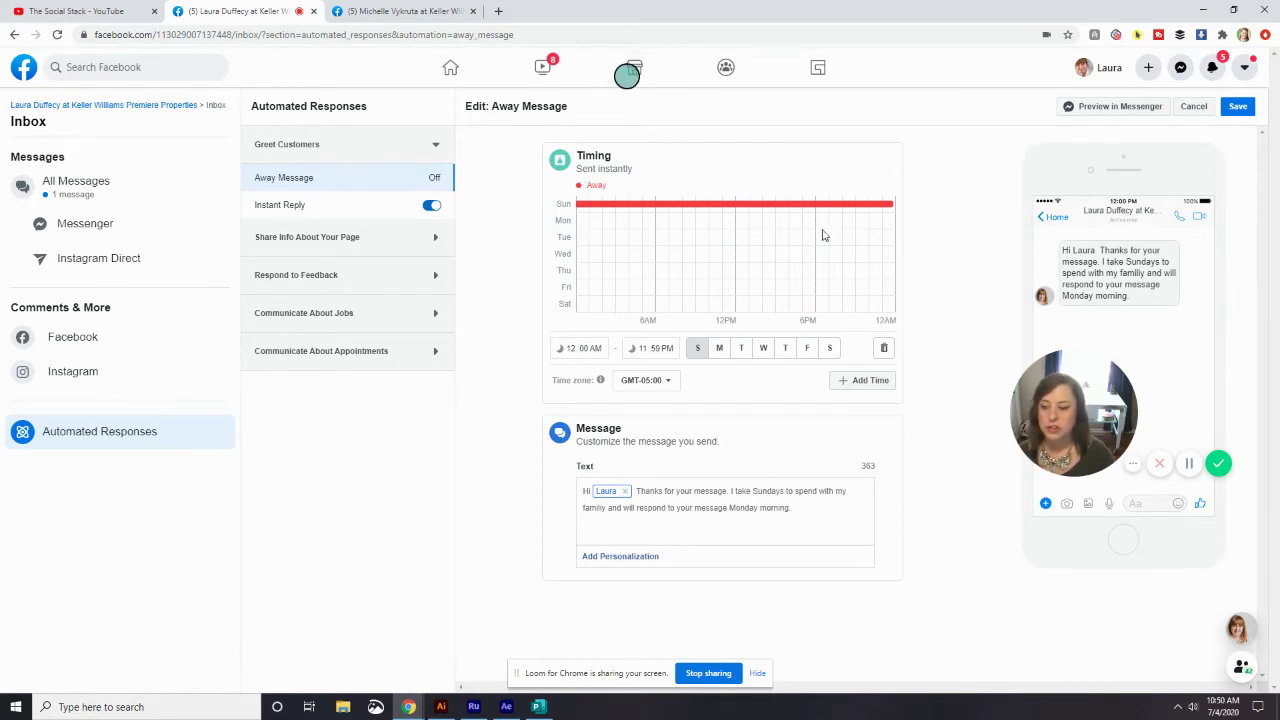
- Save the Sunday away message and show the Instant Reply details, collapsing Greet Customers
{"action": "left_click", "coordinate": [1238, 107]}
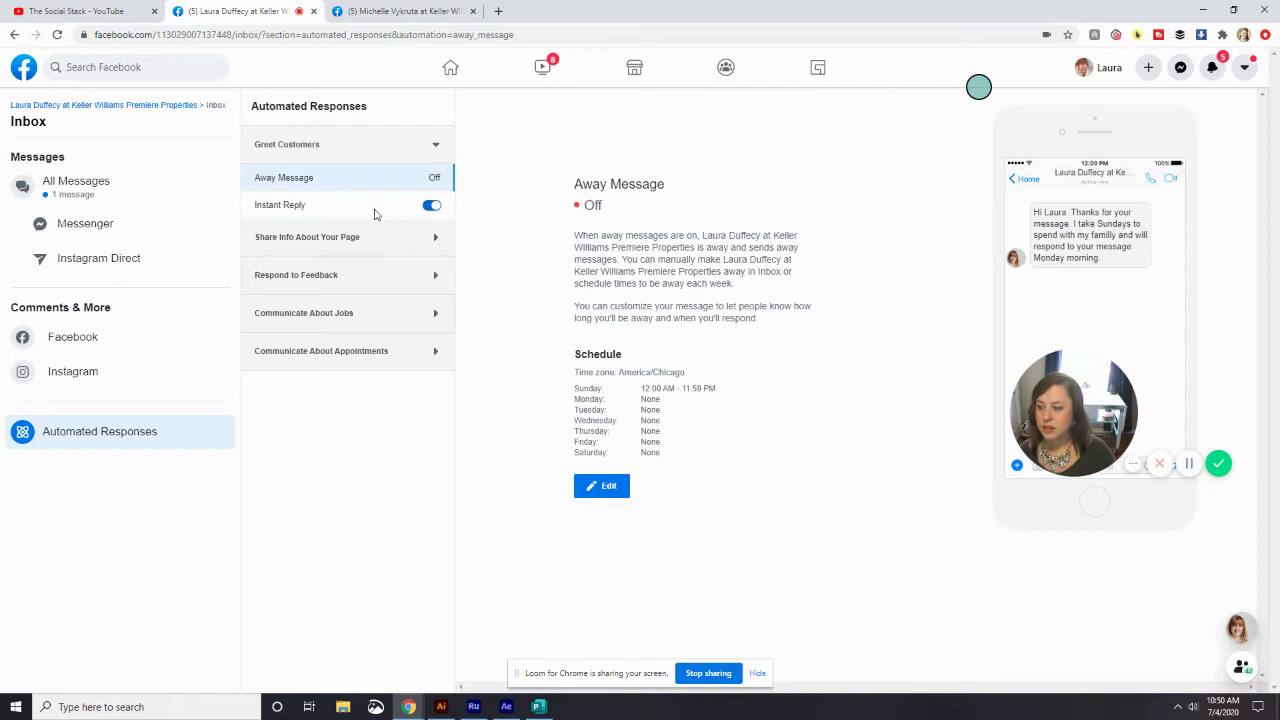
{"action": "left_click", "coordinate": [365, 240]}
{"action": "left_click", "coordinate": [365, 240]}
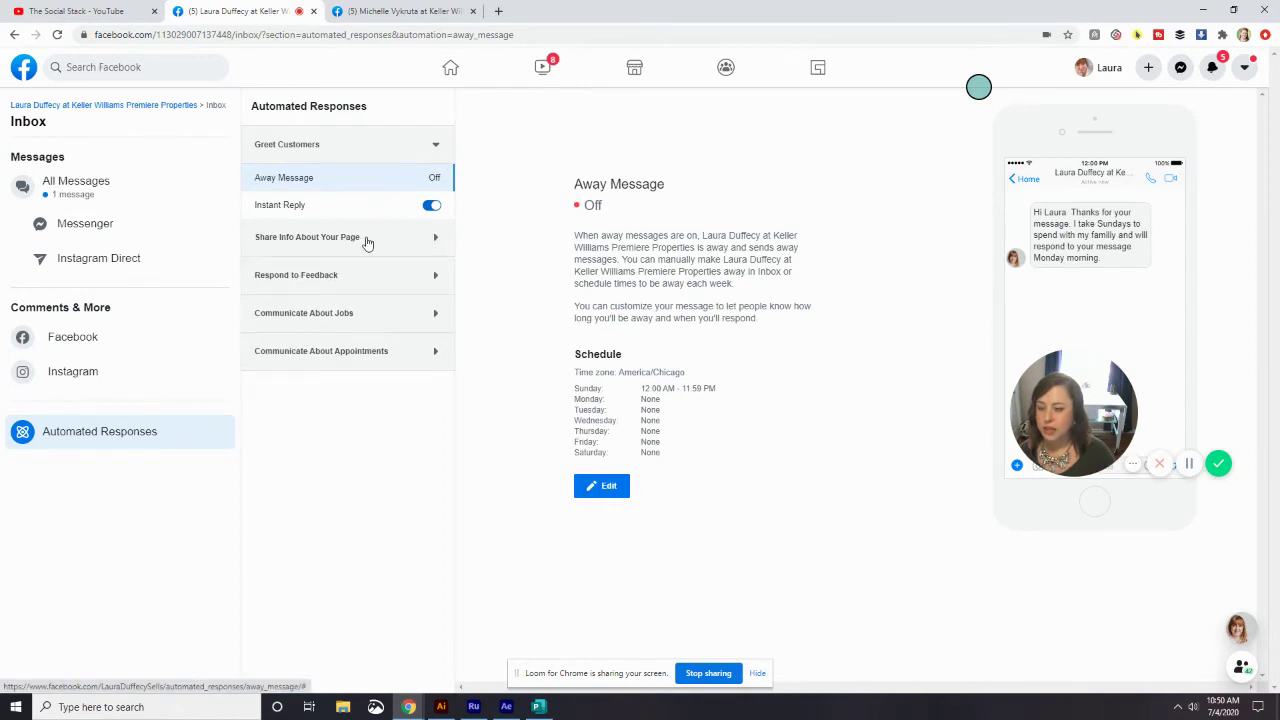
{"action": "left_click", "coordinate": [365, 240]}
{"action": "left_click", "coordinate": [378, 212]}
{"action": "left_click", "coordinate": [425, 144]}
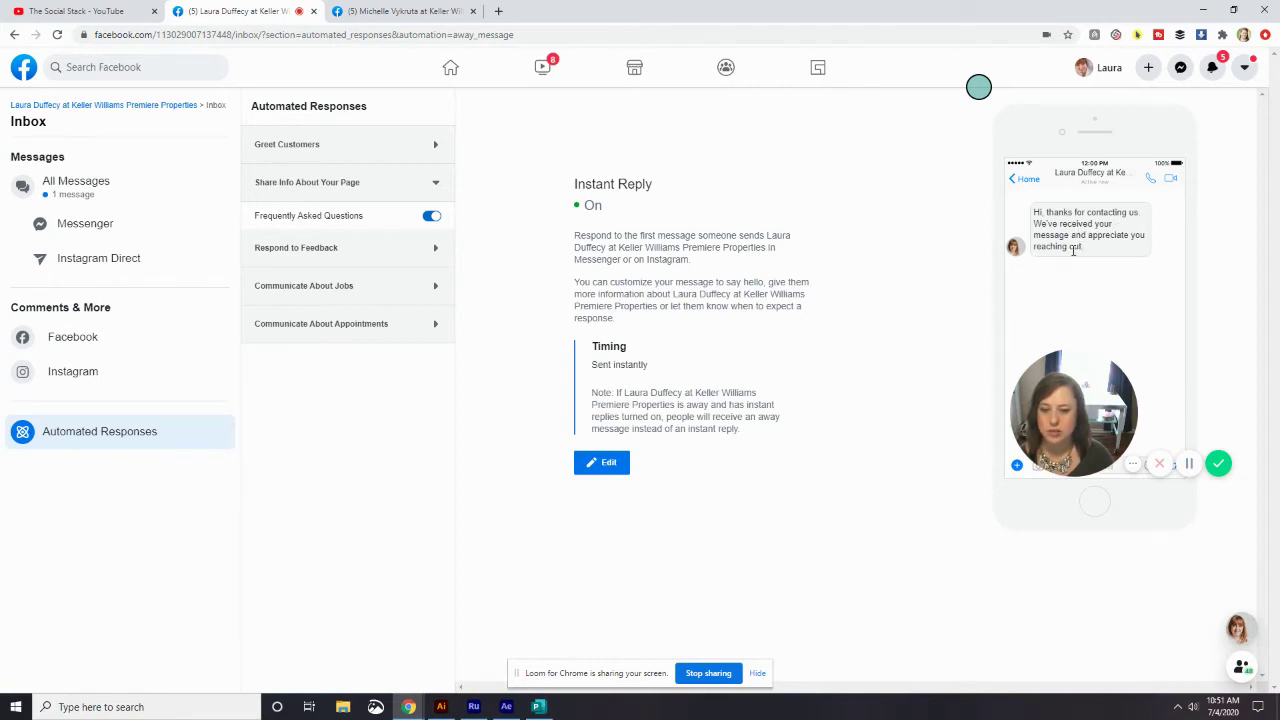
- Save the Instant Reply unchanged as 'Hi, thanks for contacting us.' and open Frequently Asked Questions
{"action": "left_click", "coordinate": [617, 472]}
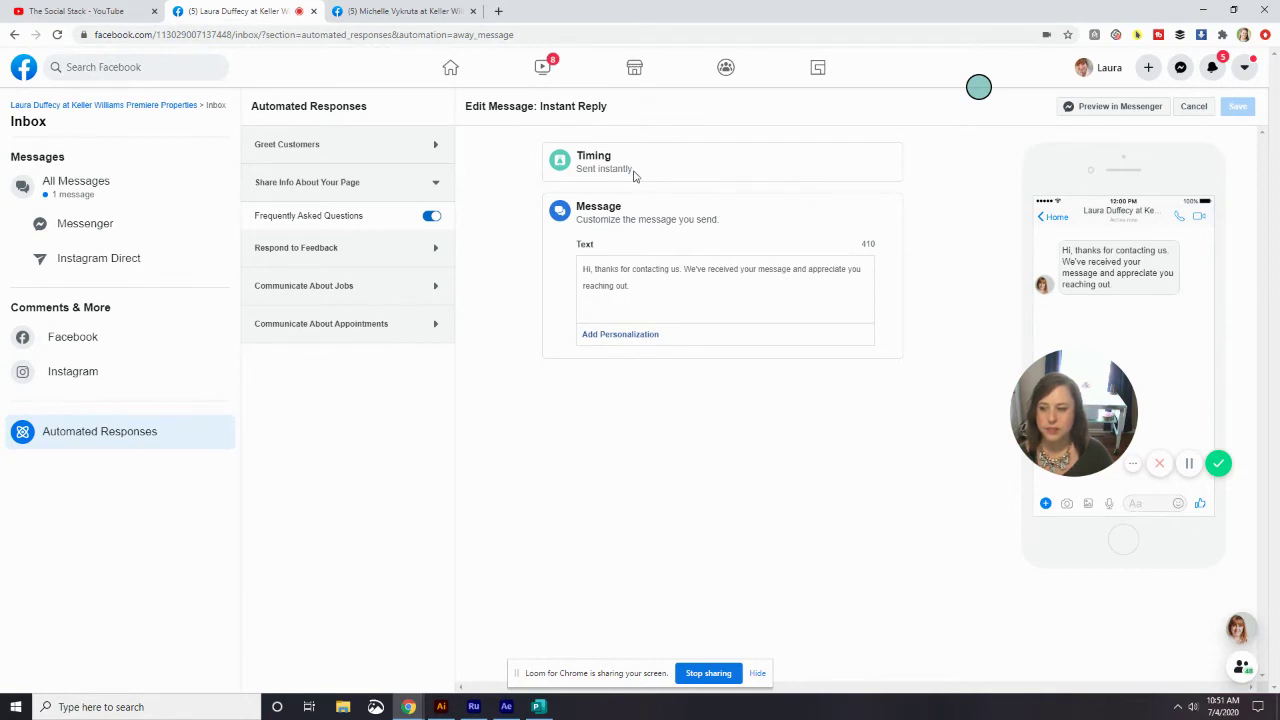
{"action": "left_click_drag", "start_coordinate": [632, 288], "coordinate": [577, 267]}
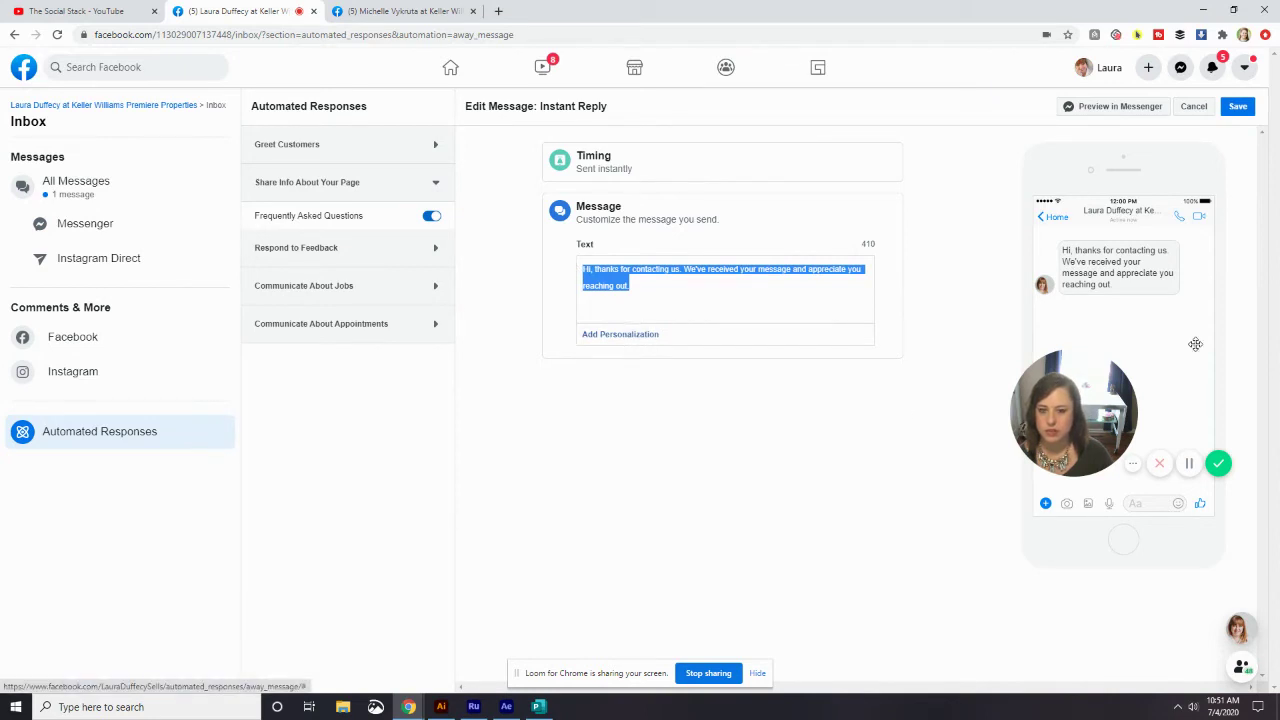
{"action": "left_click", "coordinate": [1238, 106]}
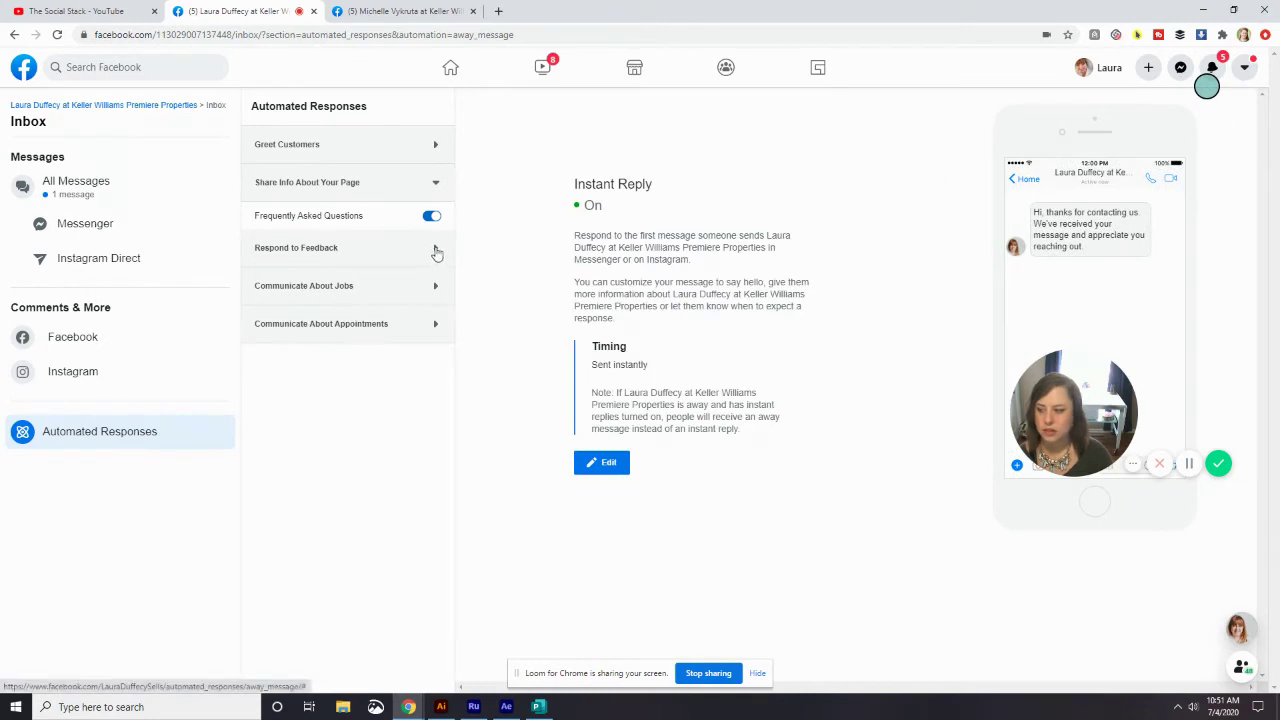
{"action": "left_click", "coordinate": [398, 221]}
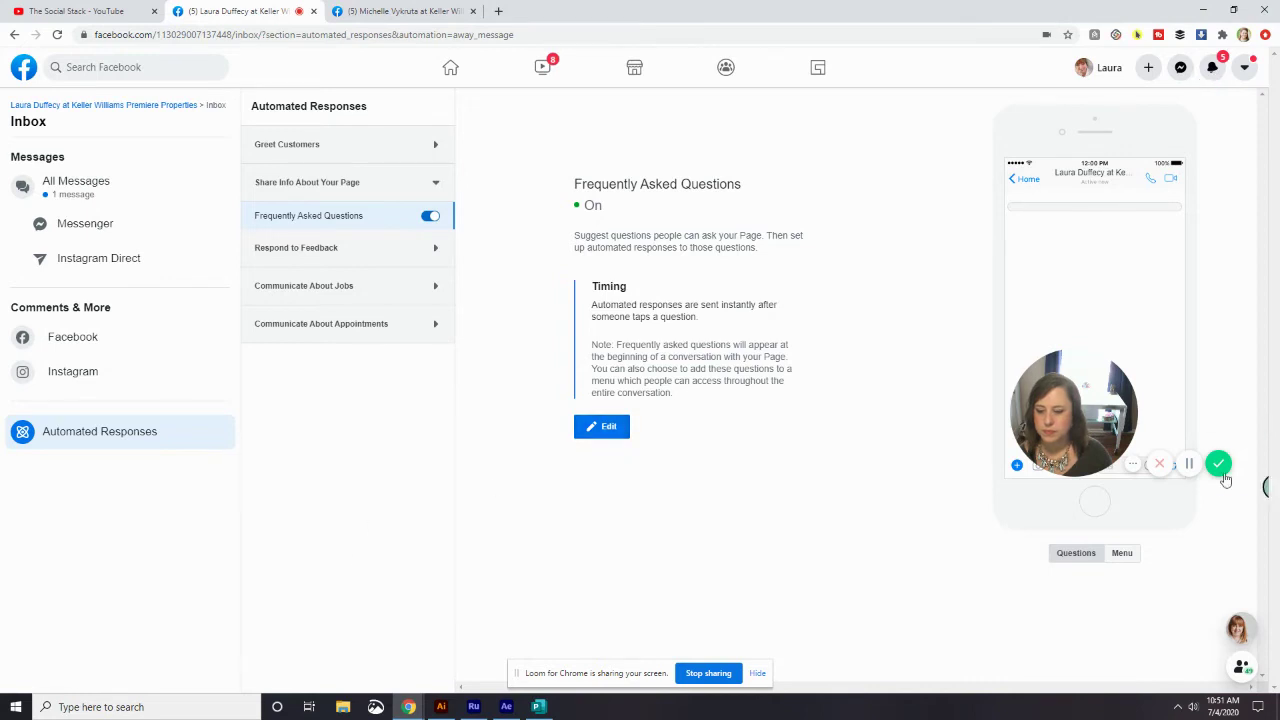
- Select Frequently Asked Questions under Share Info About Your Page, leaving it switched on
{"action": "left_click", "coordinate": [1188, 465]}
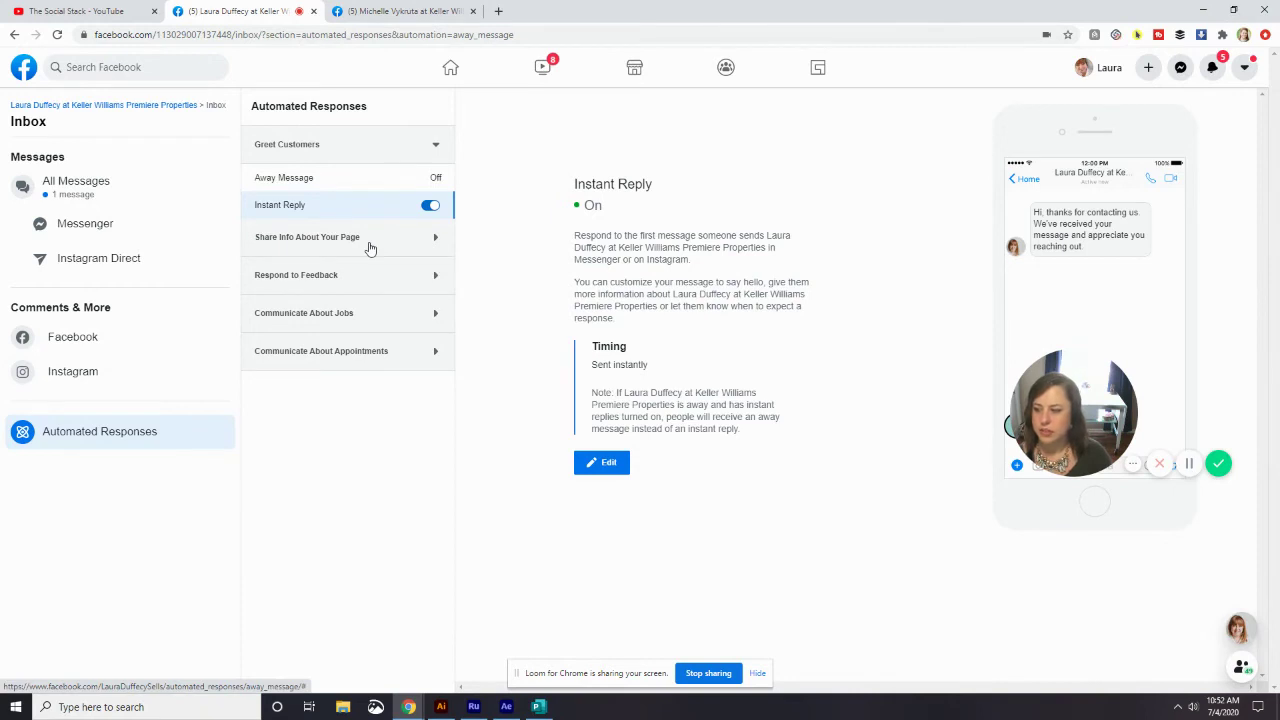
{"action": "left_click", "coordinate": [396, 152]}
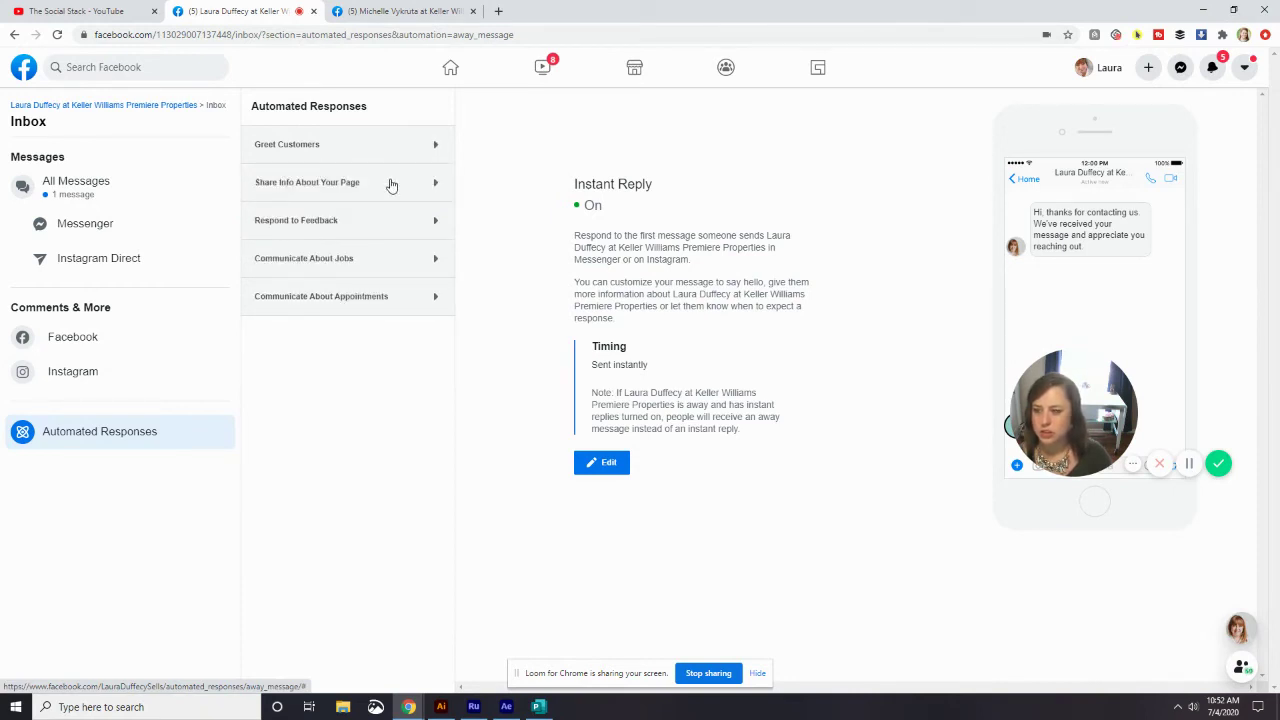
{"action": "left_click", "coordinate": [391, 184]}
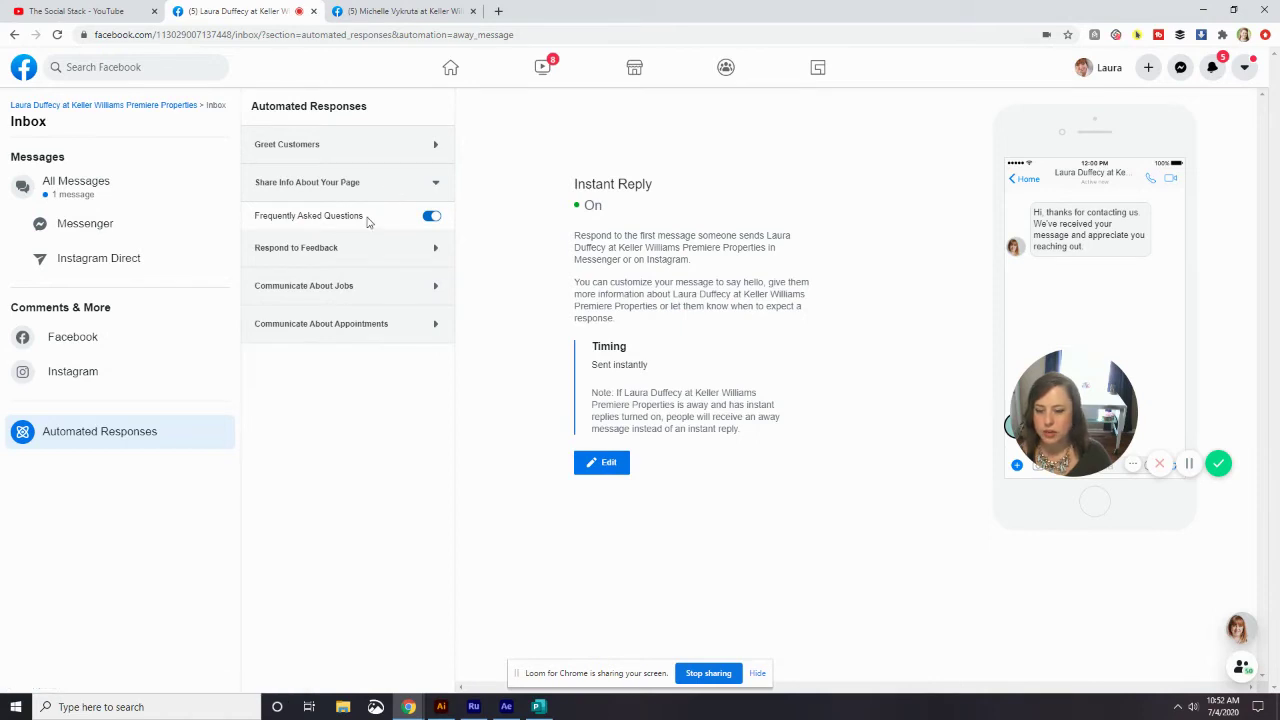
{"action": "left_click", "coordinate": [367, 222]}
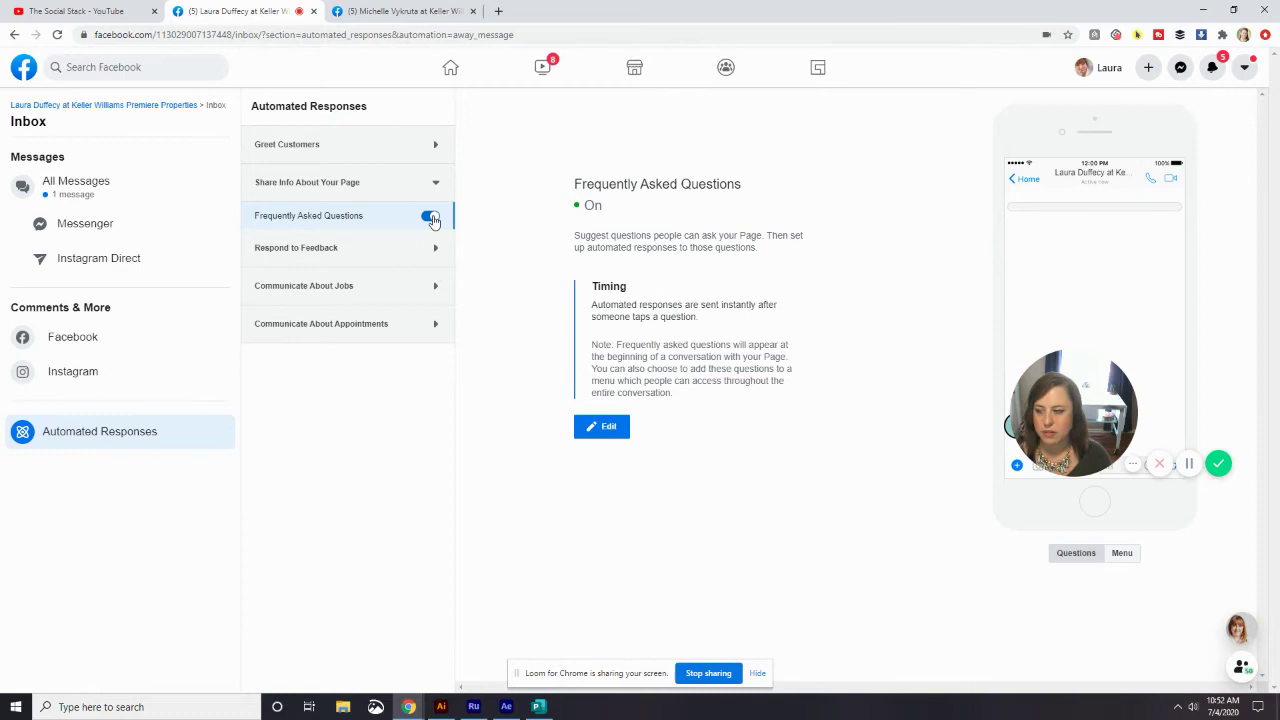
{"action": "left_click", "coordinate": [430, 217]}
{"action": "left_click", "coordinate": [430, 217]}
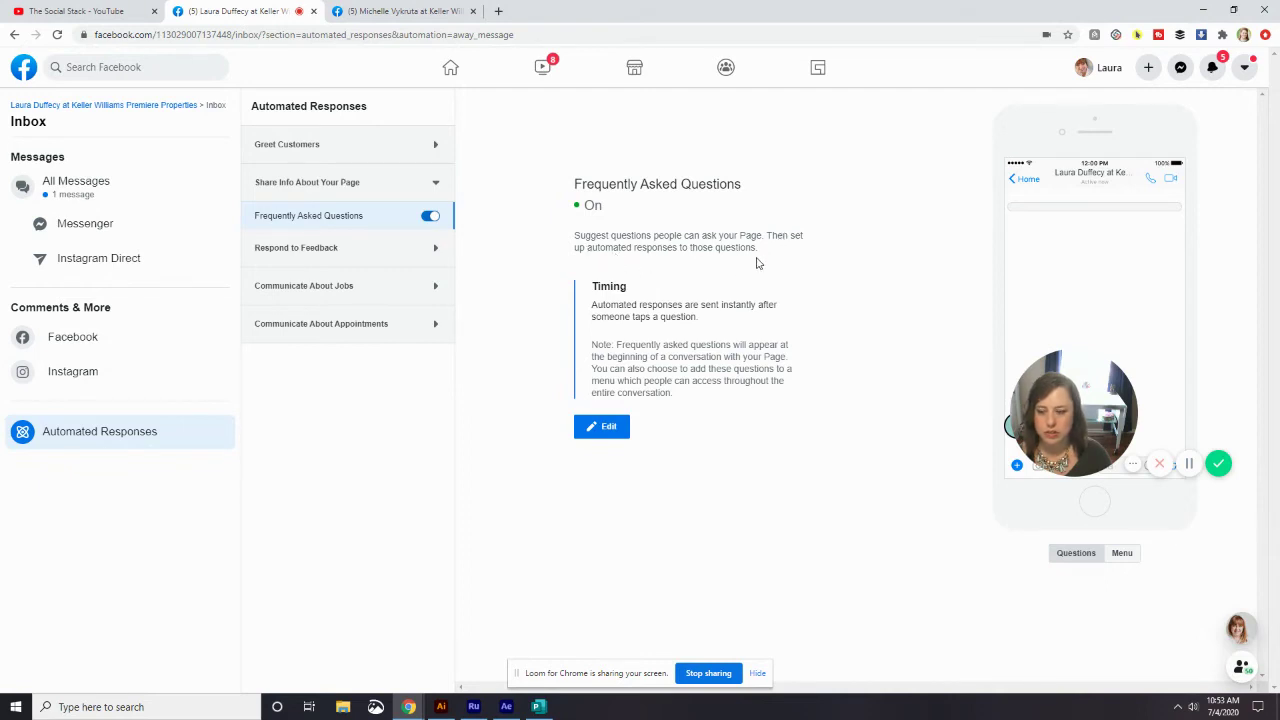
- View the other agent's Page chat with suggested questions like 'Can I schedule a viewing?', then return to the FAQ settings
{"action": "left_click", "coordinate": [410, 12]}
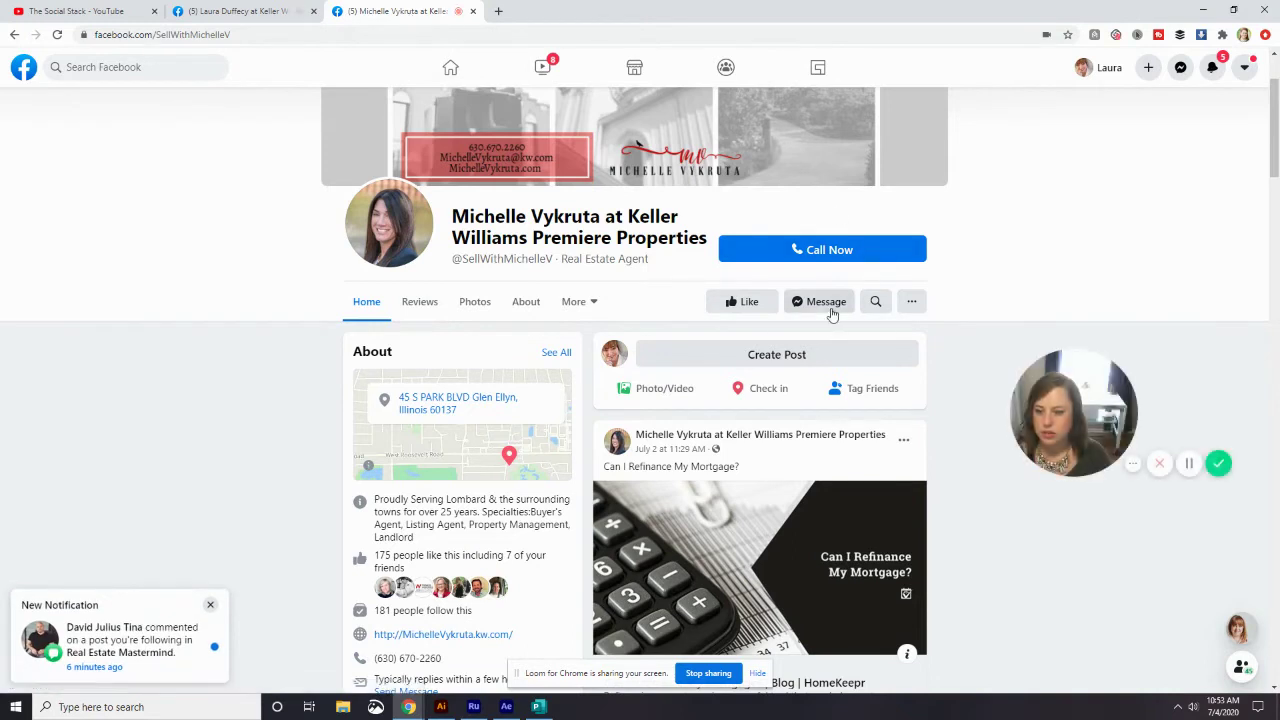
{"action": "left_click", "coordinate": [828, 304]}
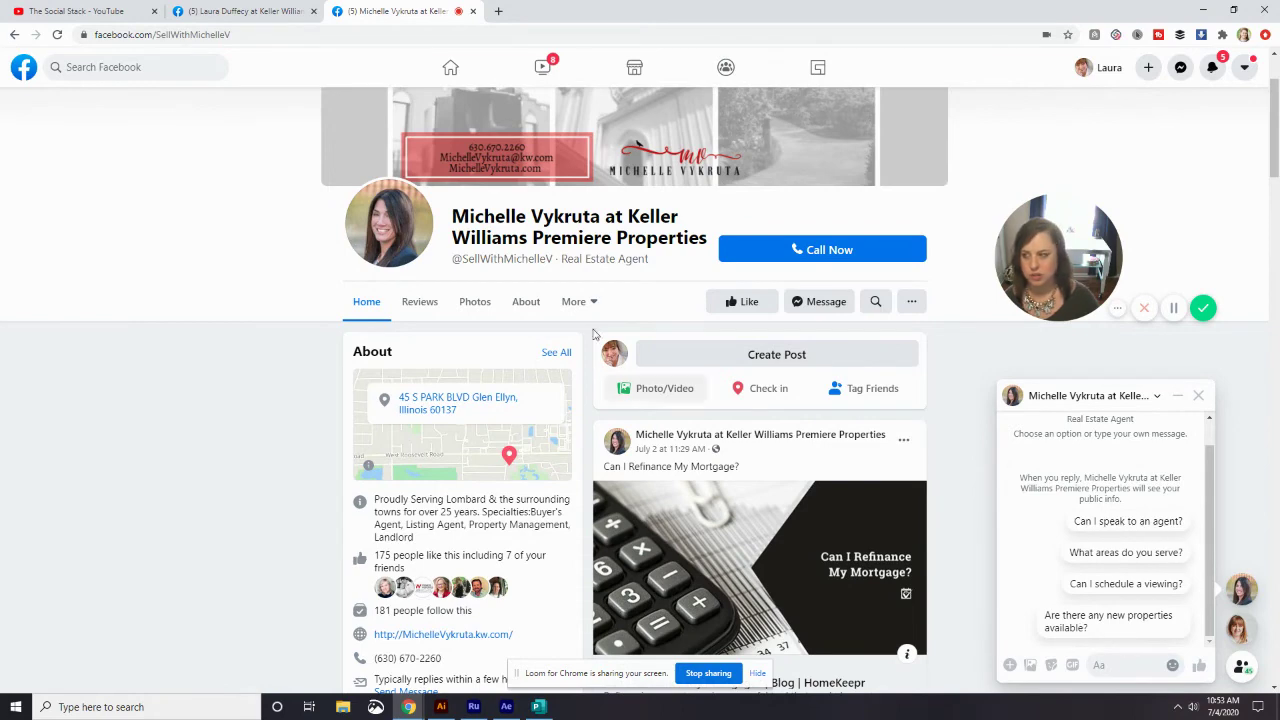
{"action": "left_click", "coordinate": [260, 12]}
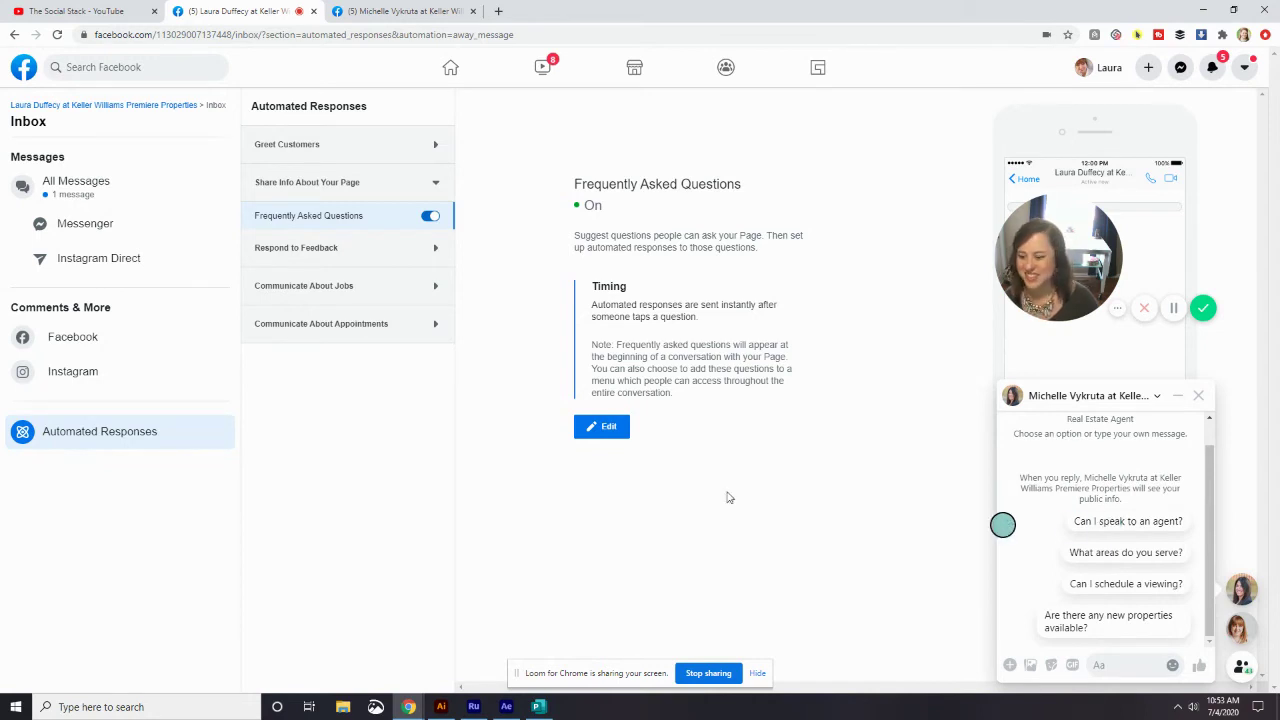
- Edit the Frequently Asked Questions, which have no questions added yet
{"action": "left_click_drag", "start_coordinate": [598, 345], "coordinate": [702, 421]}
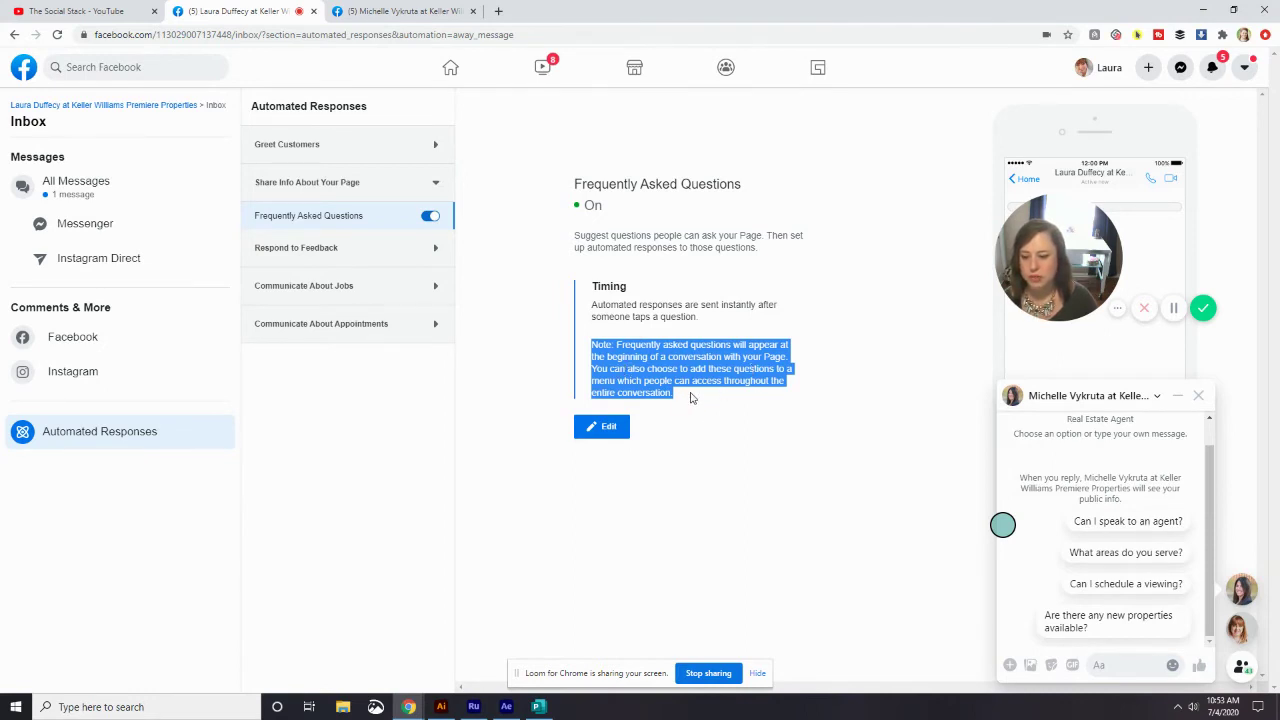
{"action": "left_click", "coordinate": [690, 398]}
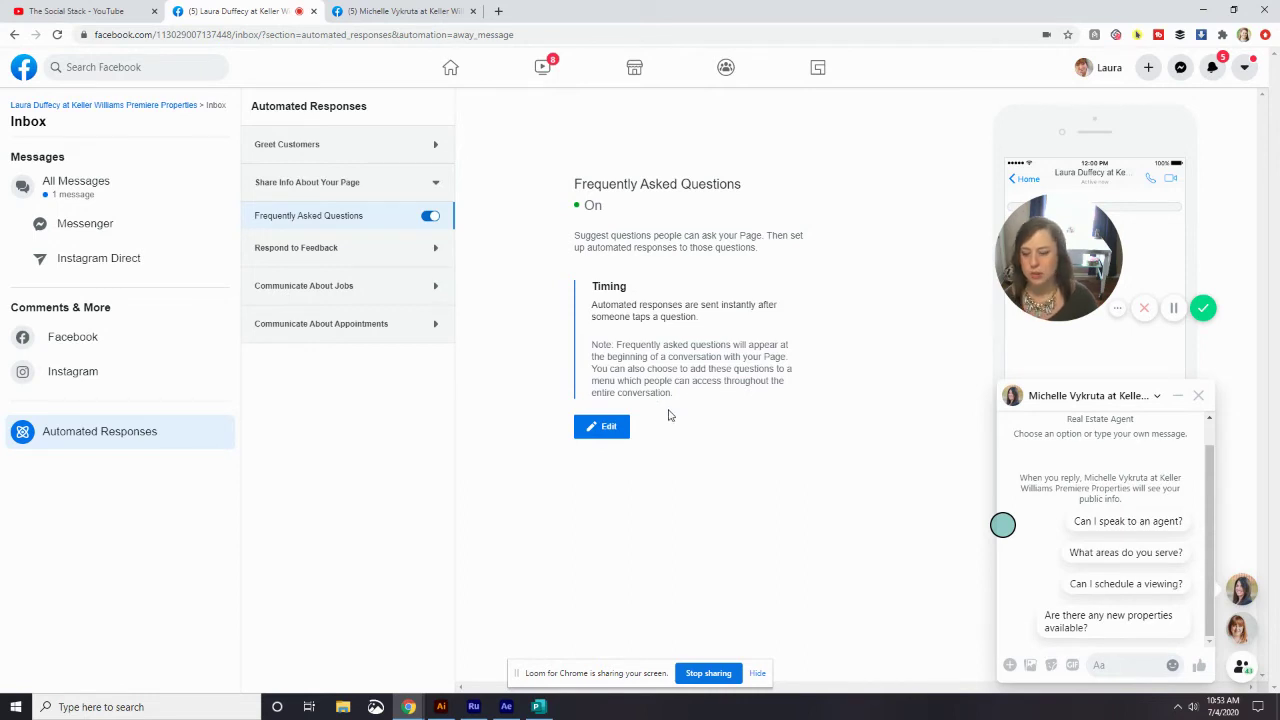
{"action": "left_click", "coordinate": [610, 431]}
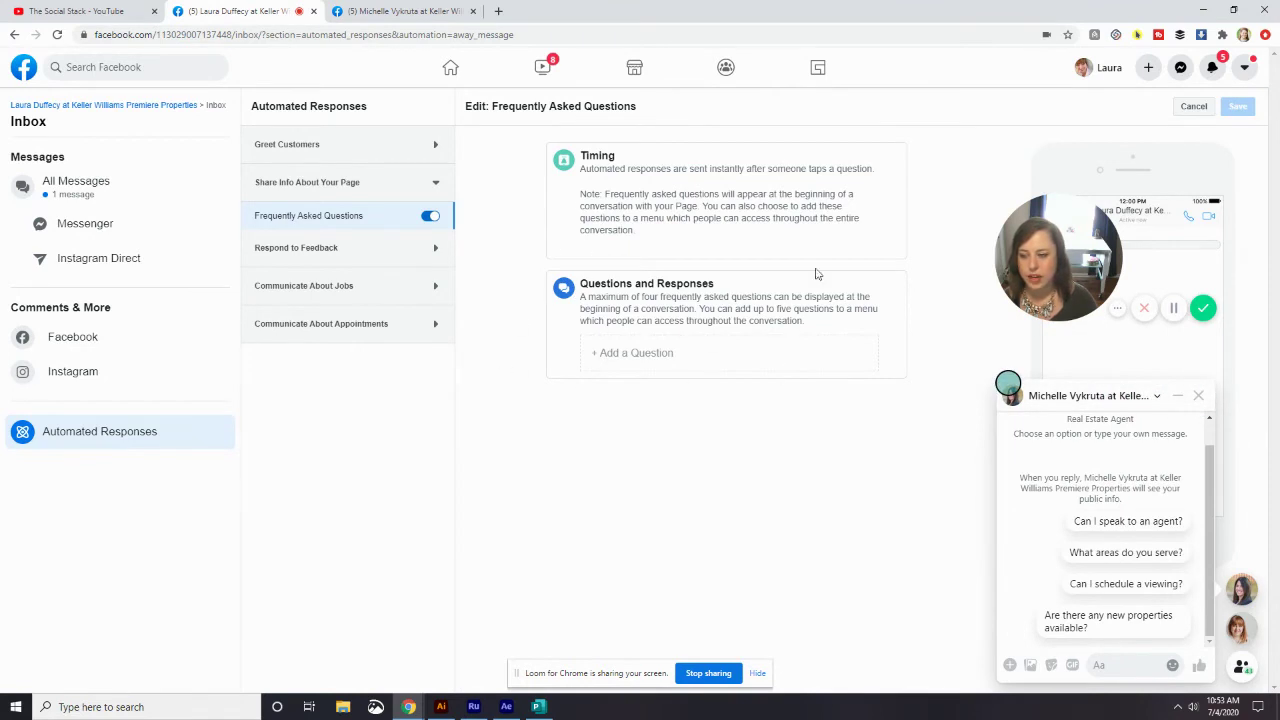
- Add Question #1: 'Can I speak to an agent?'
{"action": "left_click", "coordinate": [632, 355]}
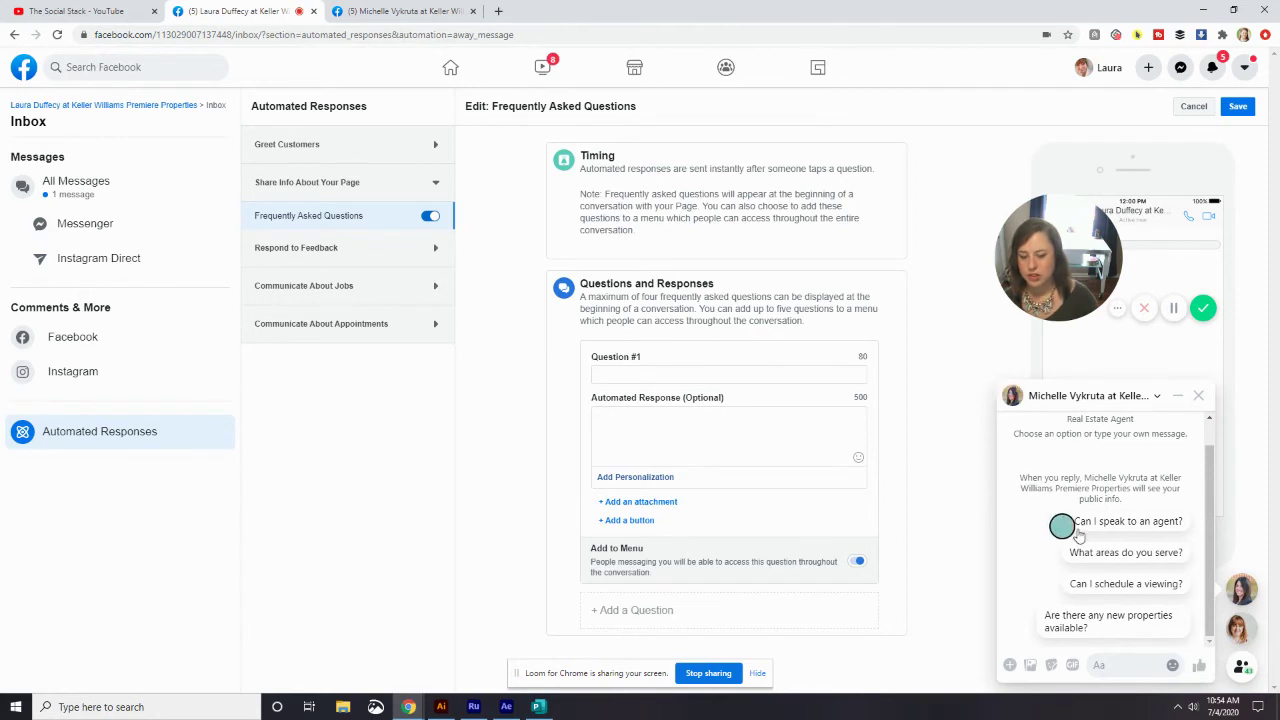
{"action": "left_click", "coordinate": [725, 374]}
{"action": "type", "text": "Can"}
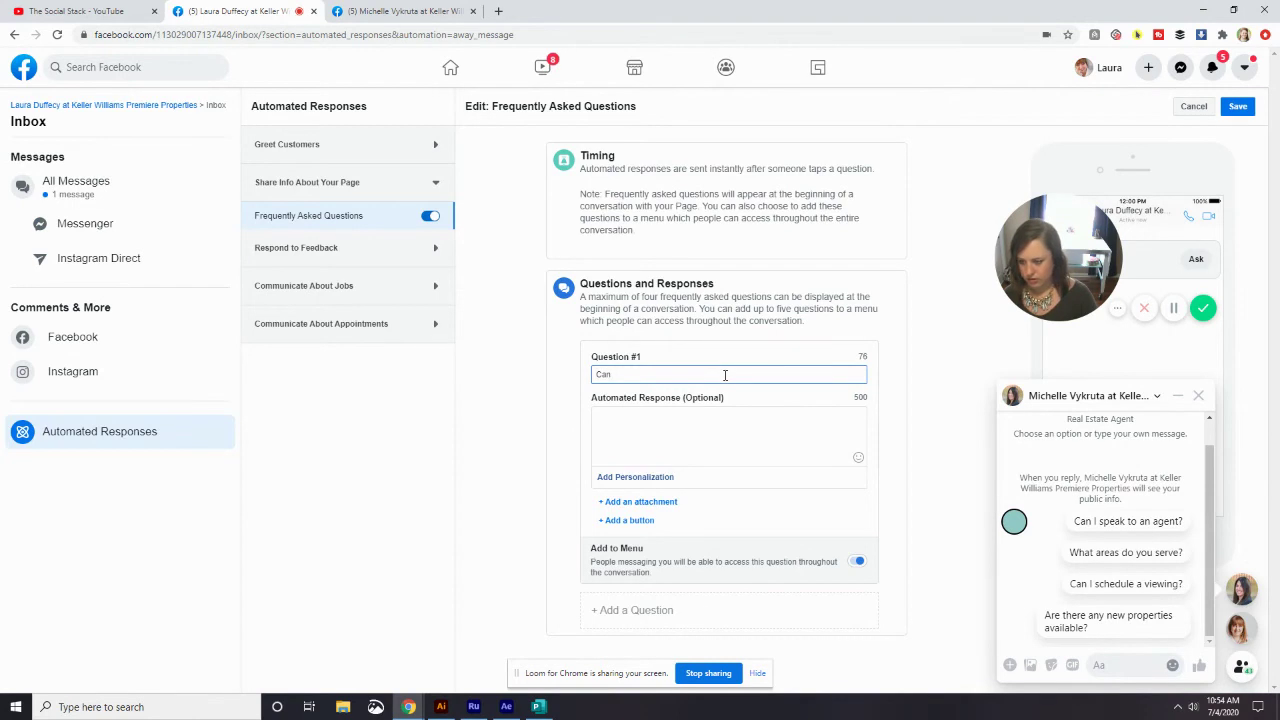
{"action": "type", "text": " I s"}
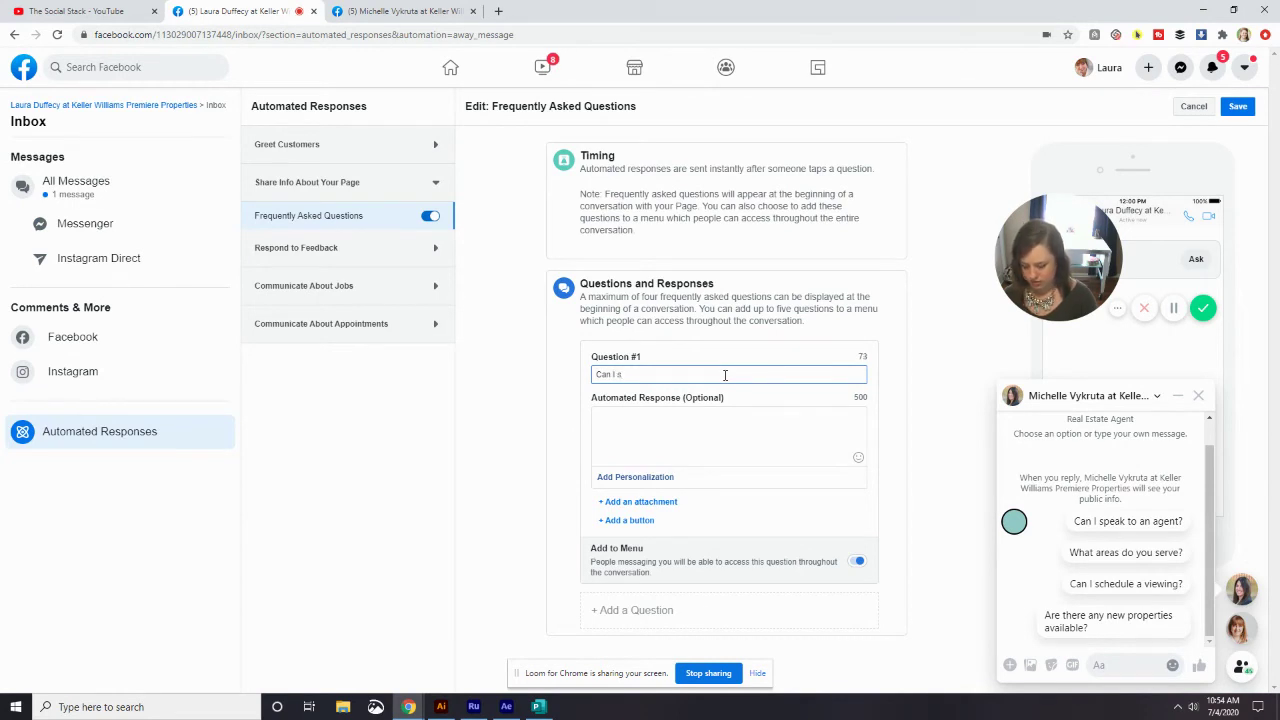
{"action": "type", "text": "peak to an"}
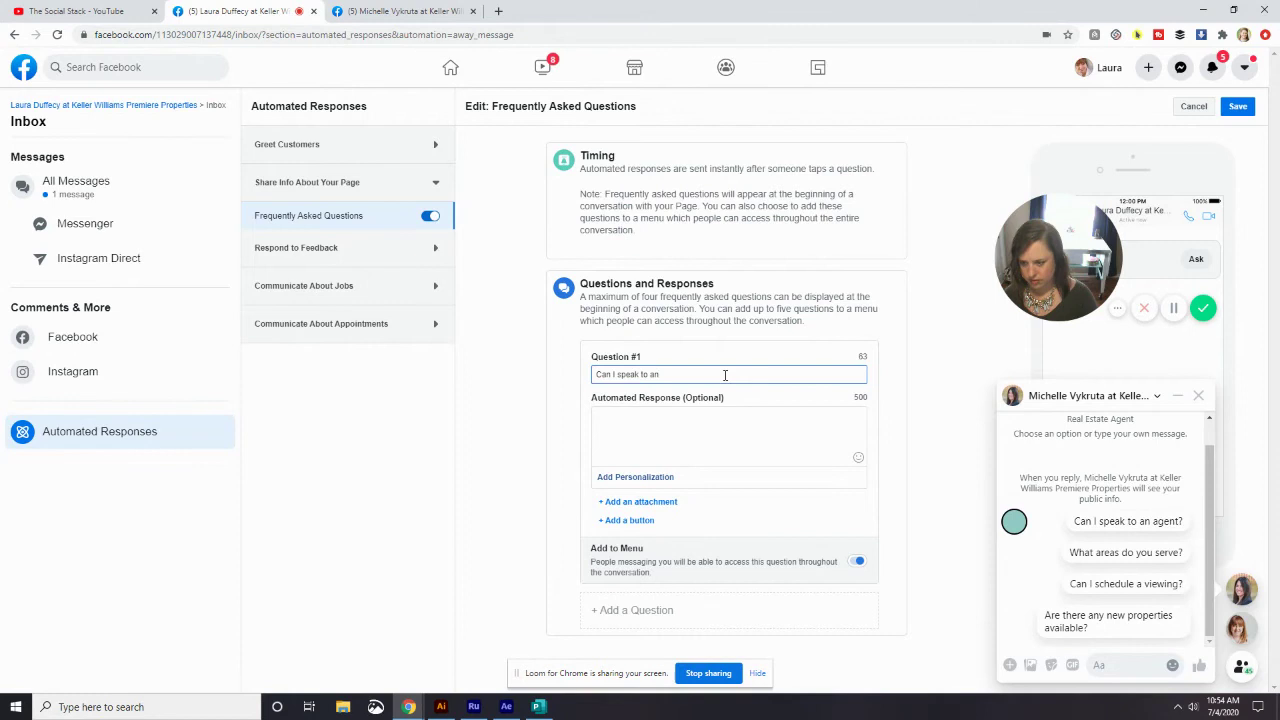
{"action": "type", "text": " agent"}
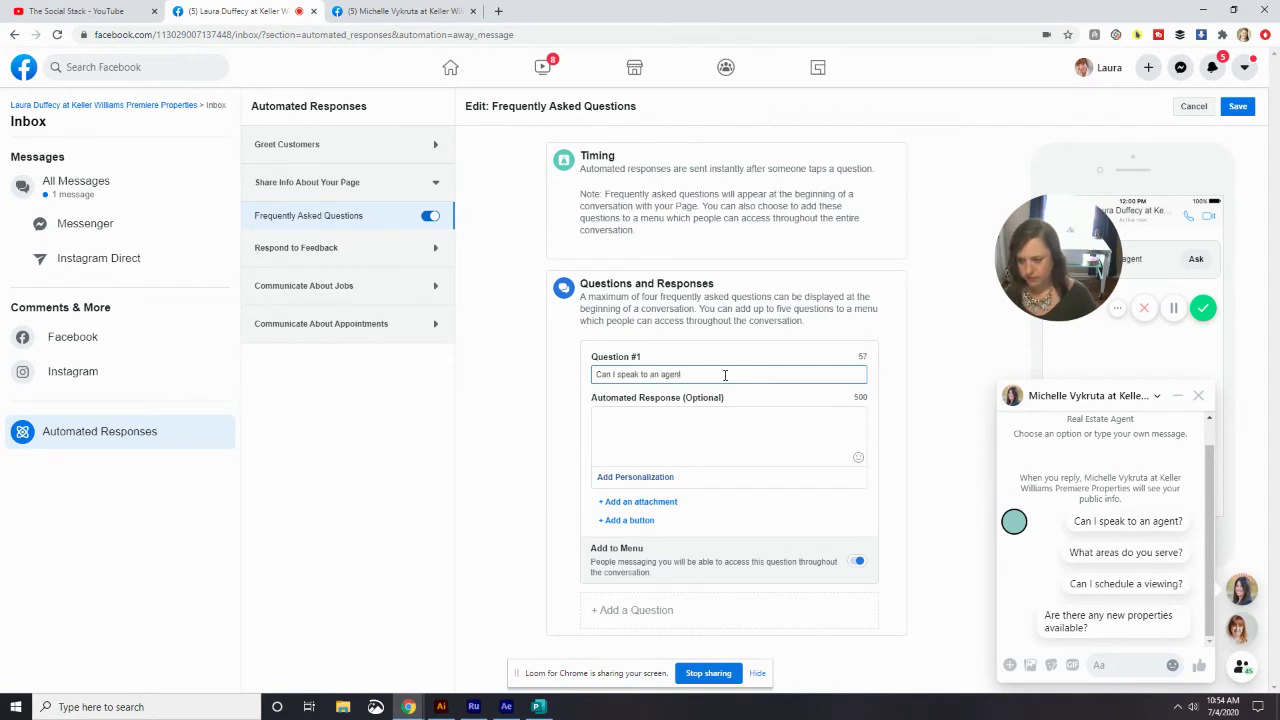
{"action": "type", "text": "?"}
{"action": "left_click", "coordinate": [695, 440]}
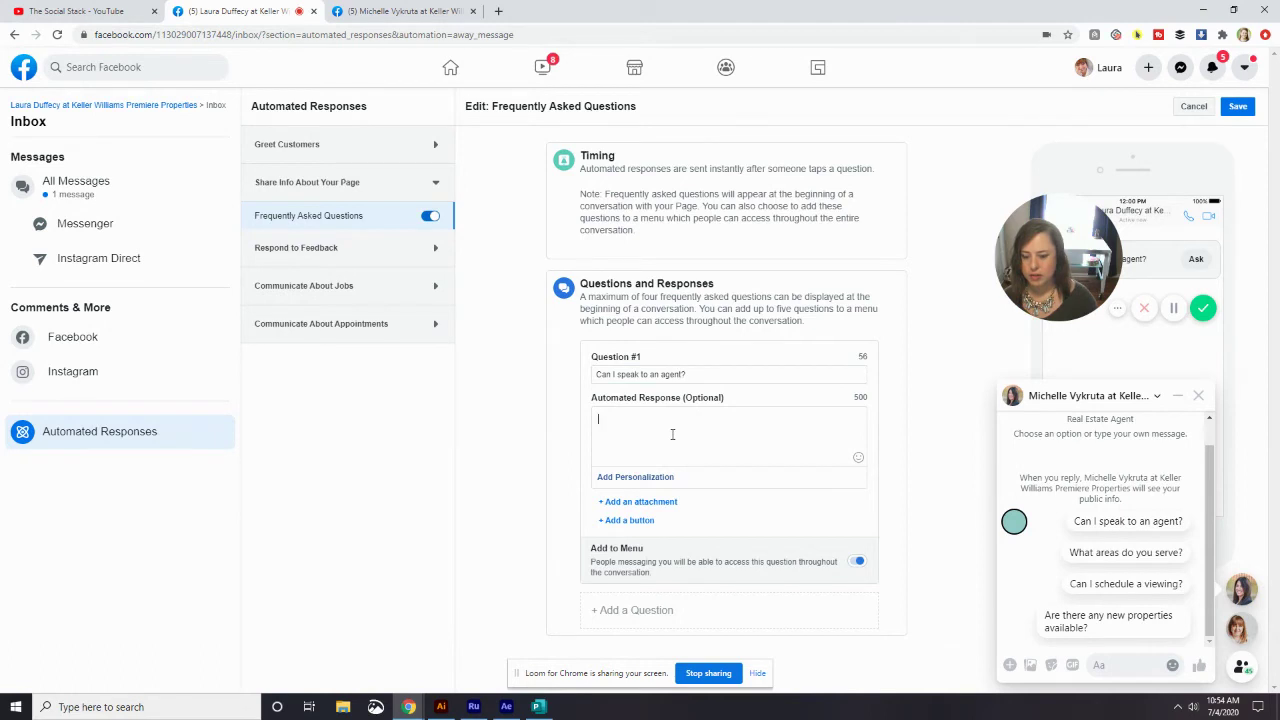
{"action": "left_click", "coordinate": [706, 374]}
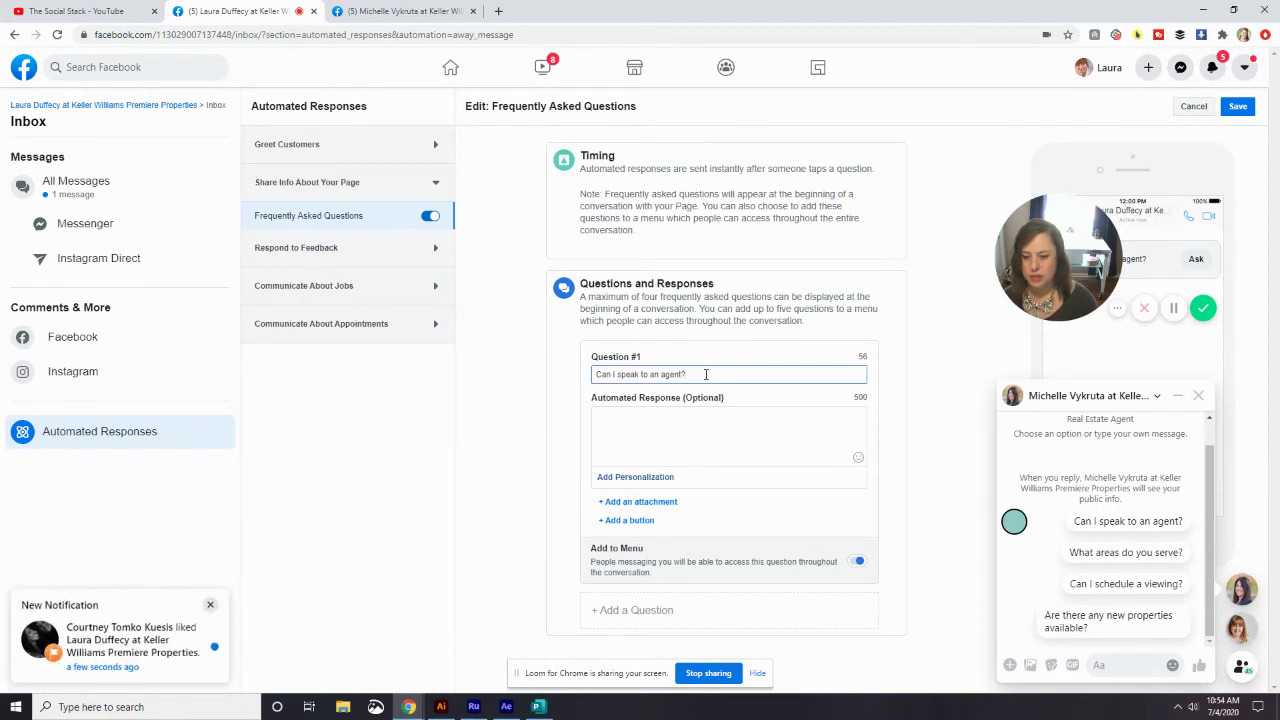
- Answer it with 'Hi [first name], I'm looking forward to speaking with you! What are you looking to learn today?'
{"action": "left_click", "coordinate": [620, 427]}
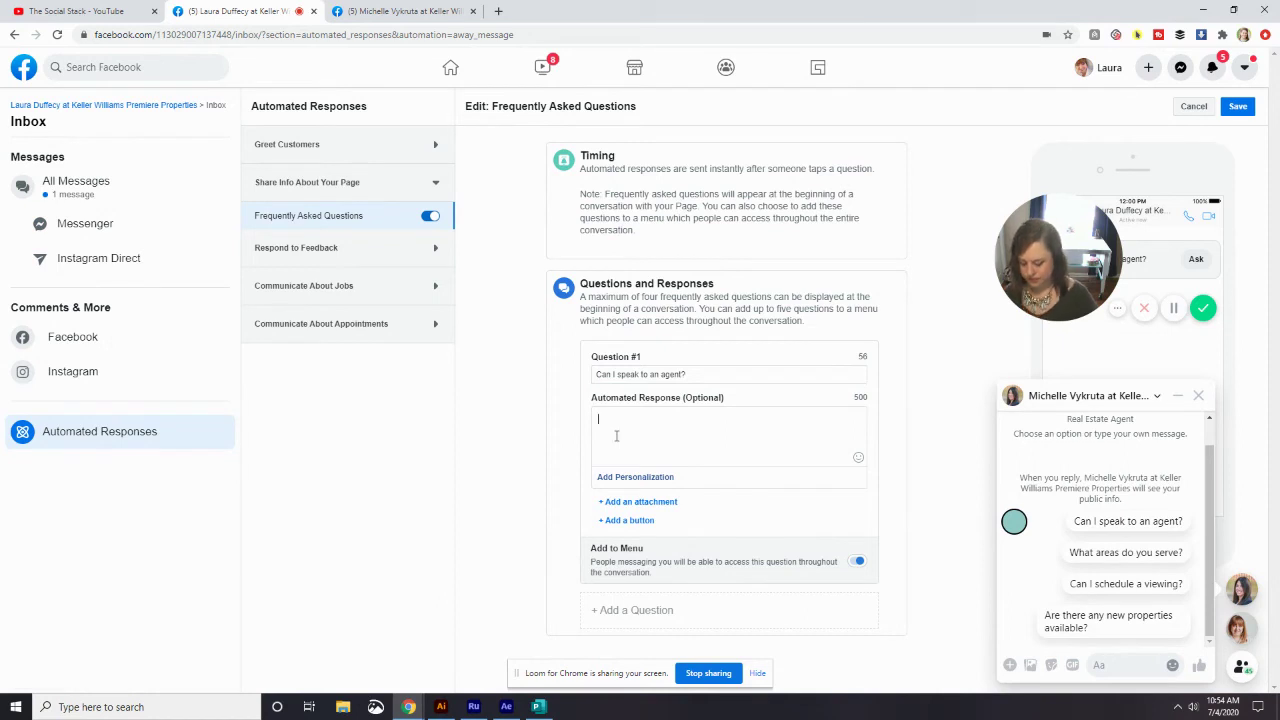
{"action": "type", "text": "Hi"}
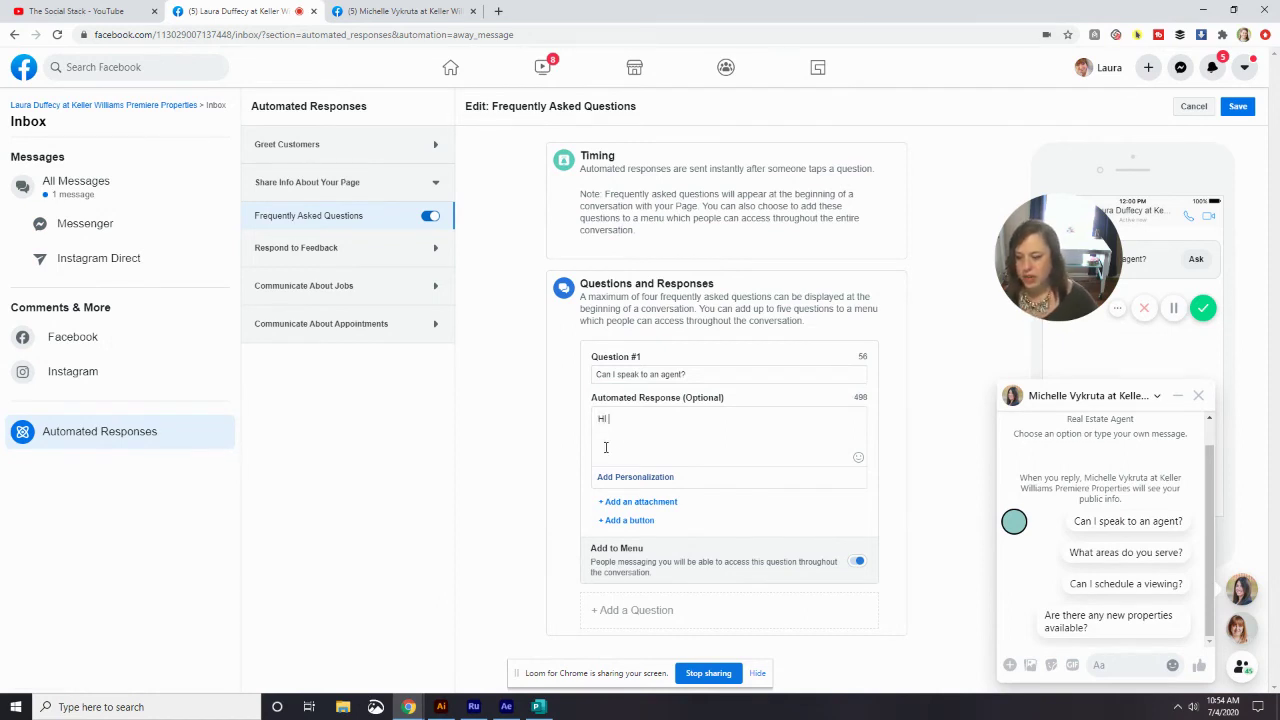
{"action": "left_click", "coordinate": [617, 479]}
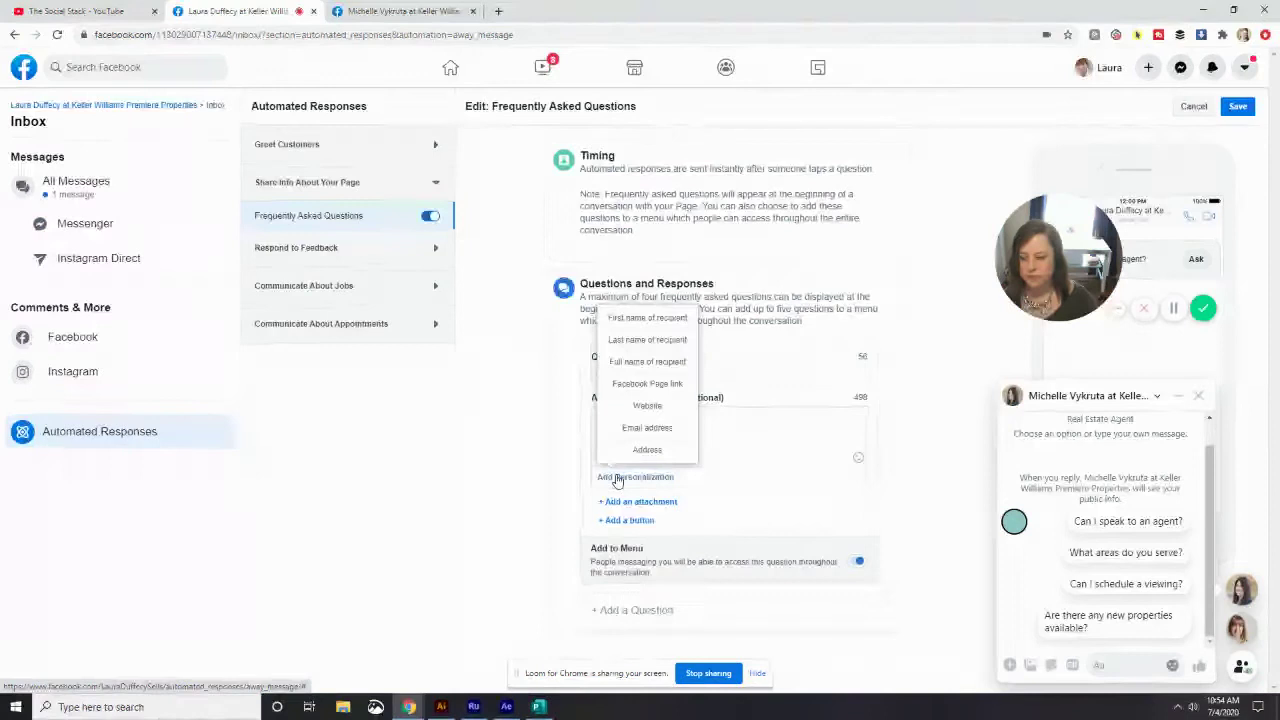
{"action": "left_click", "coordinate": [686, 320]}
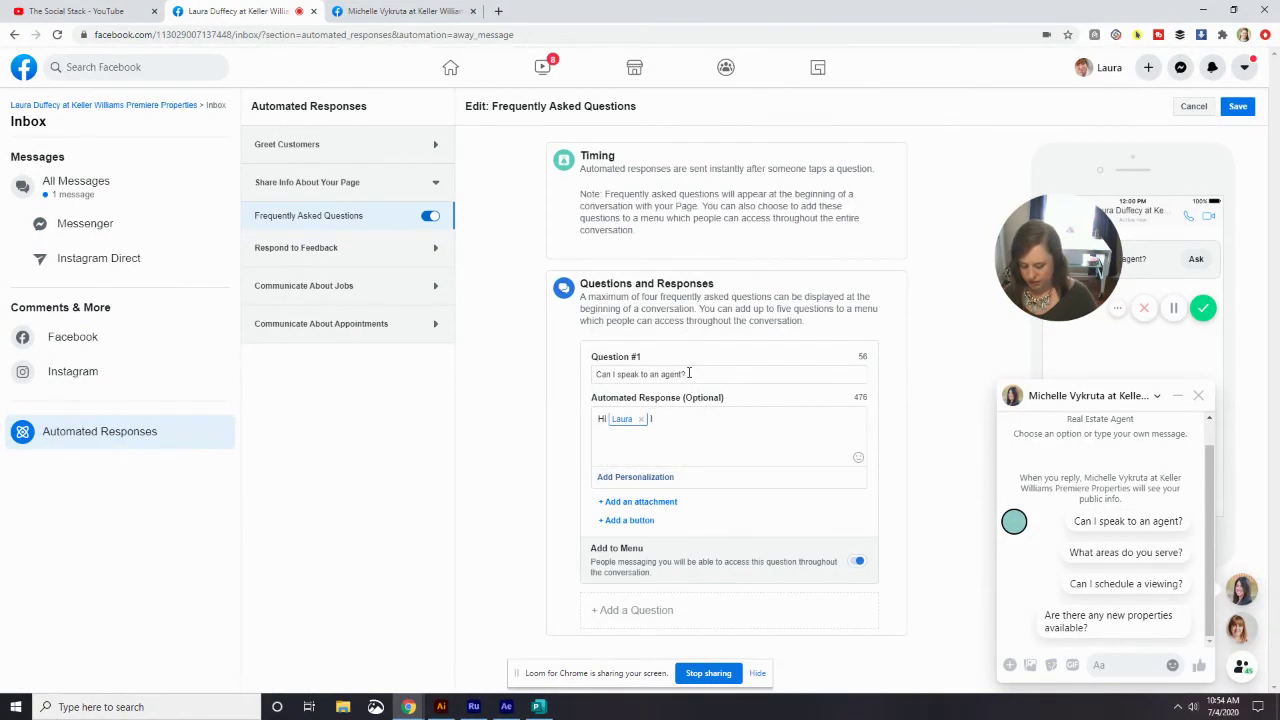
{"action": "type", "text": "I'm looking fo"}
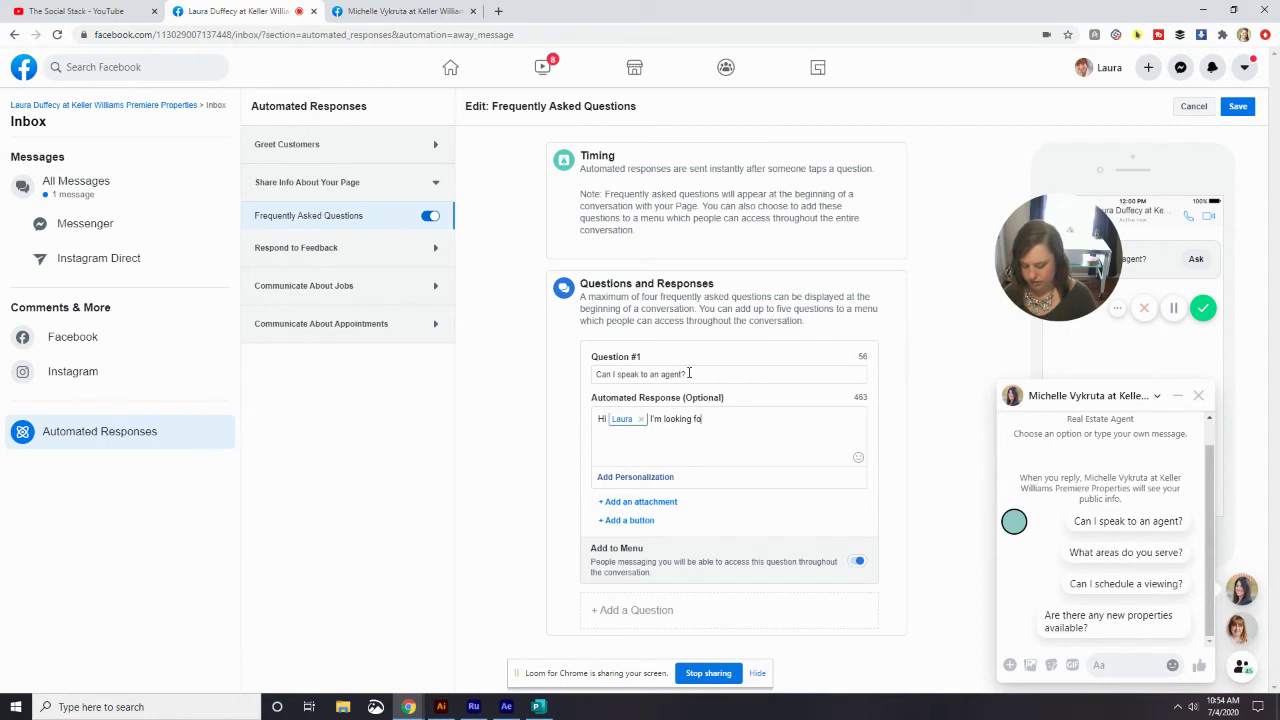
{"action": "type", "text": "rard t"}
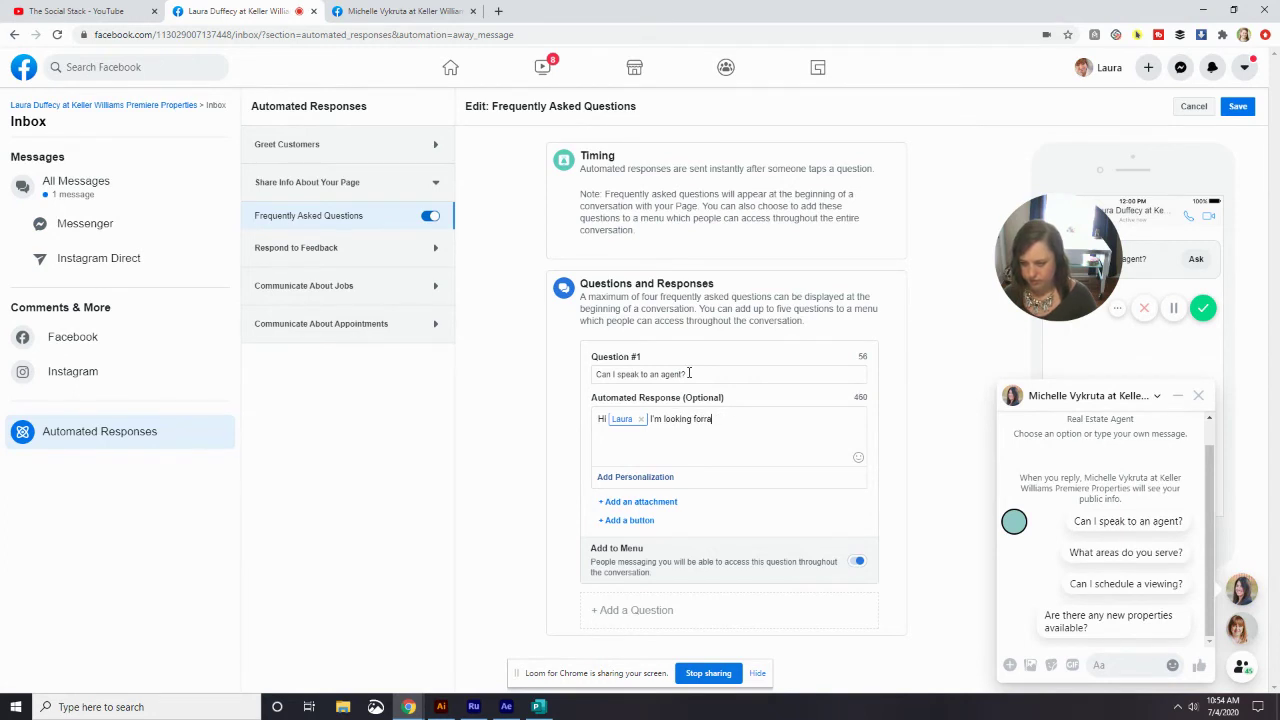
{"action": "key", "text": "BackSpace"}
{"action": "key", "text": "BackSpace"}
{"action": "type", "text": "ward "}
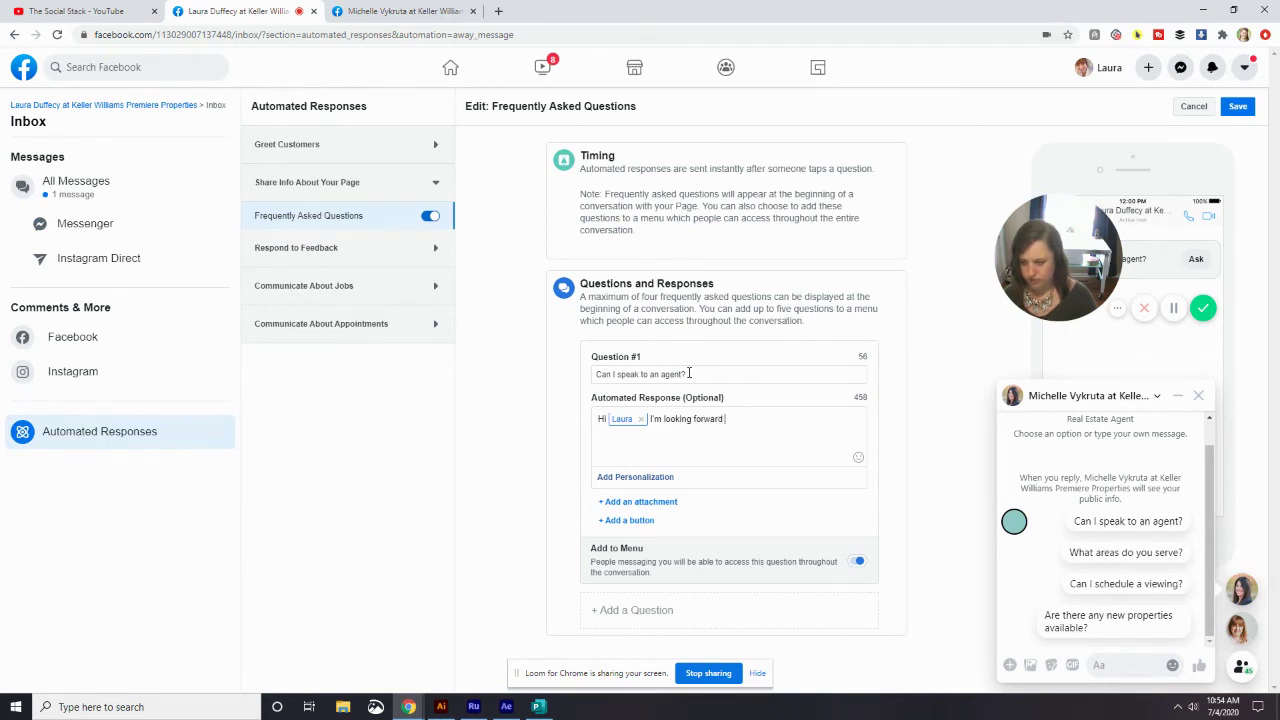
{"action": "type", "text": "to speaking with you!"}
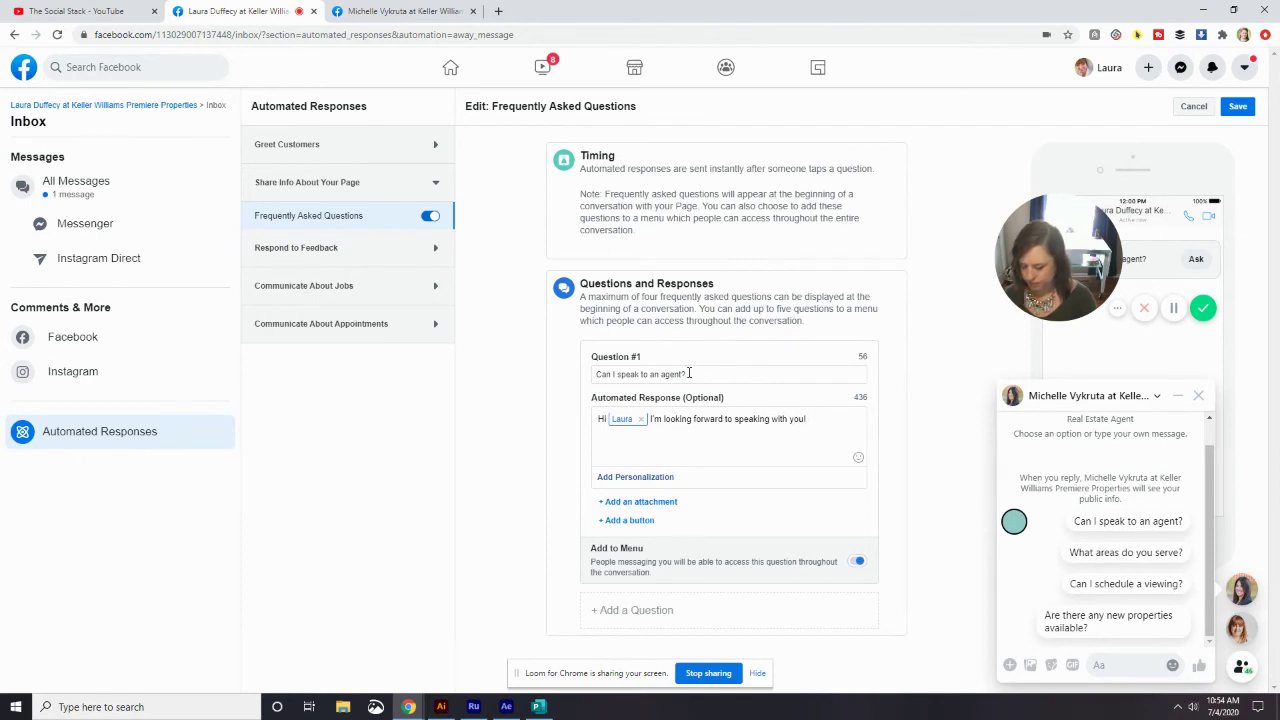
{"action": "type", "text": "What"}
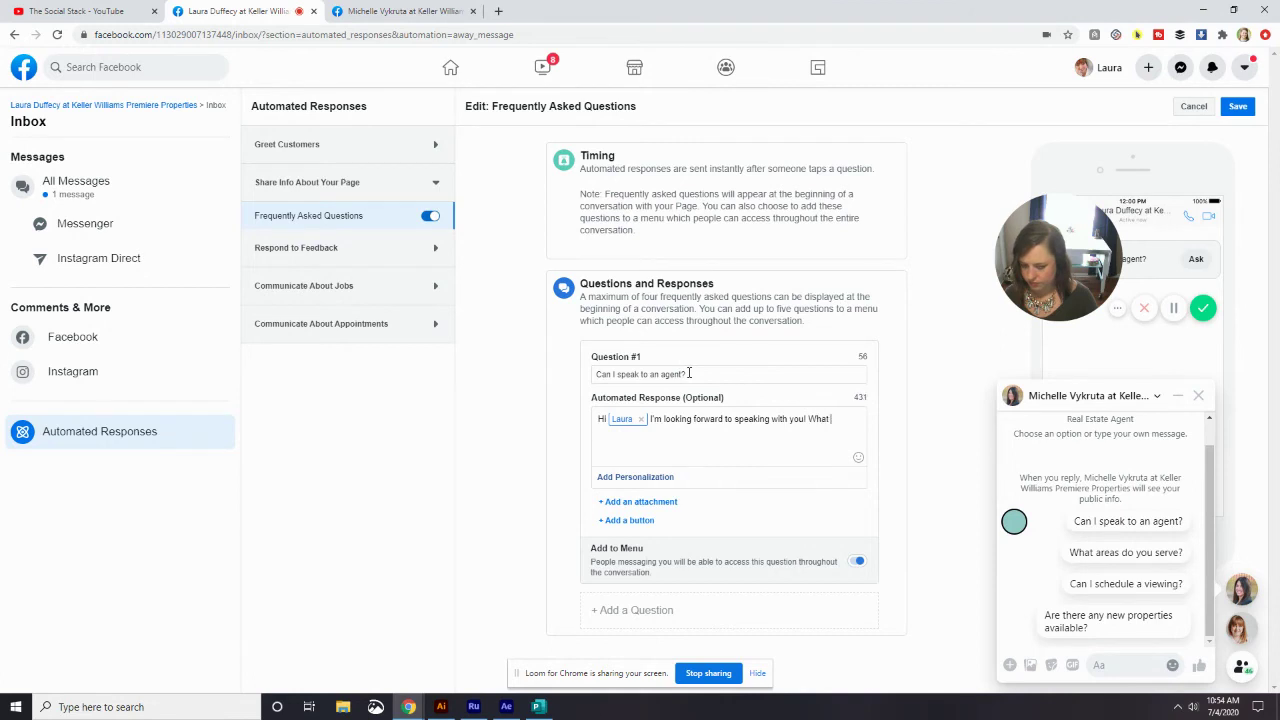
{"action": "type", "text": " are you looking"}
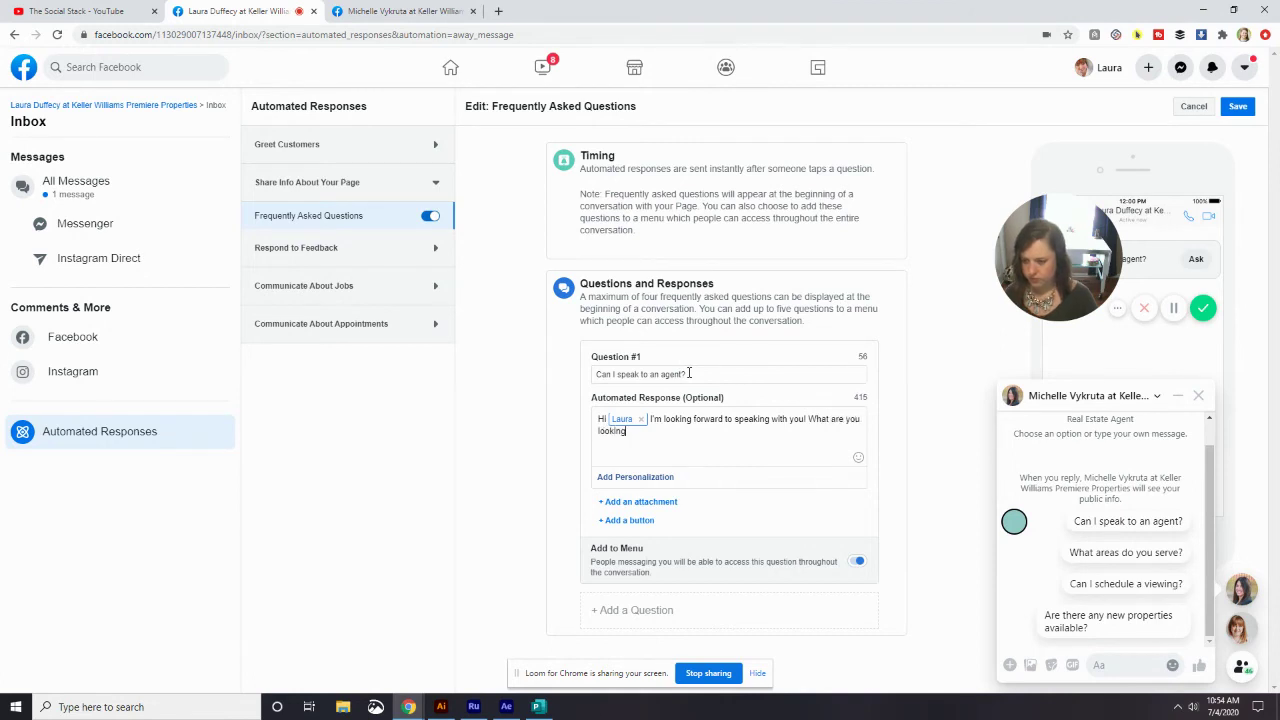
{"action": "type", "text": " to learn today"}
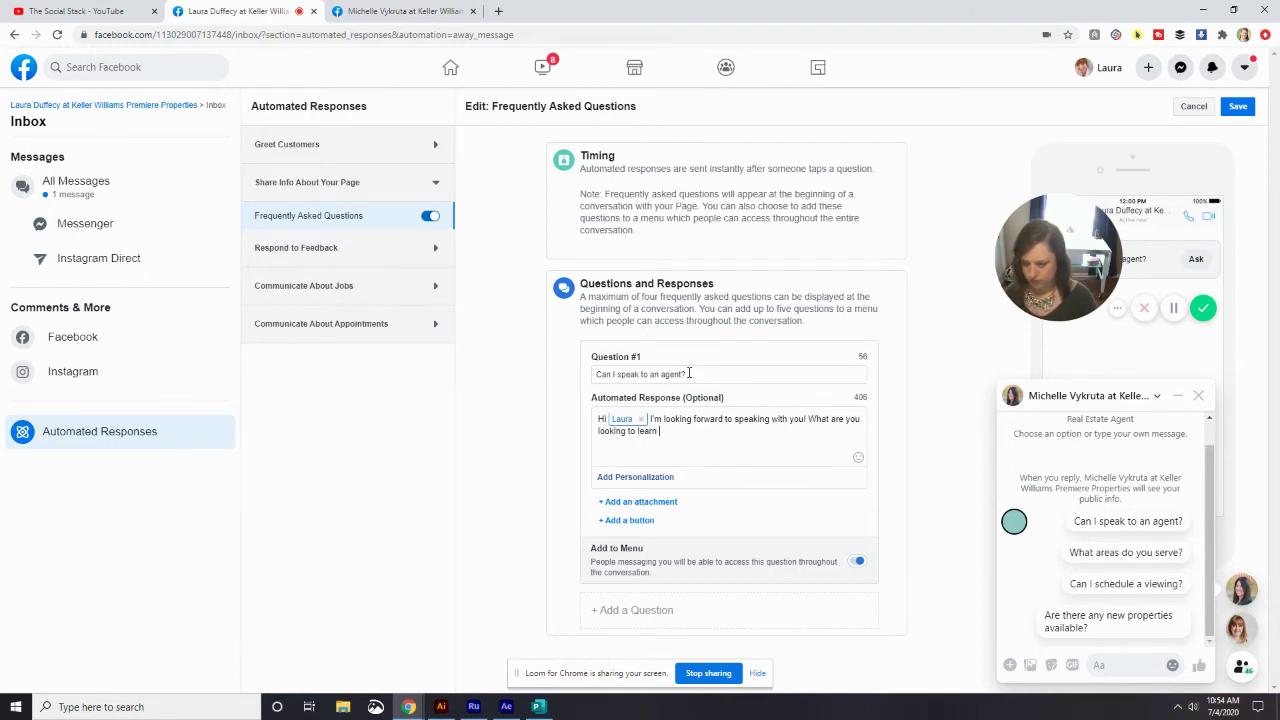
{"action": "type", "text": "?"}
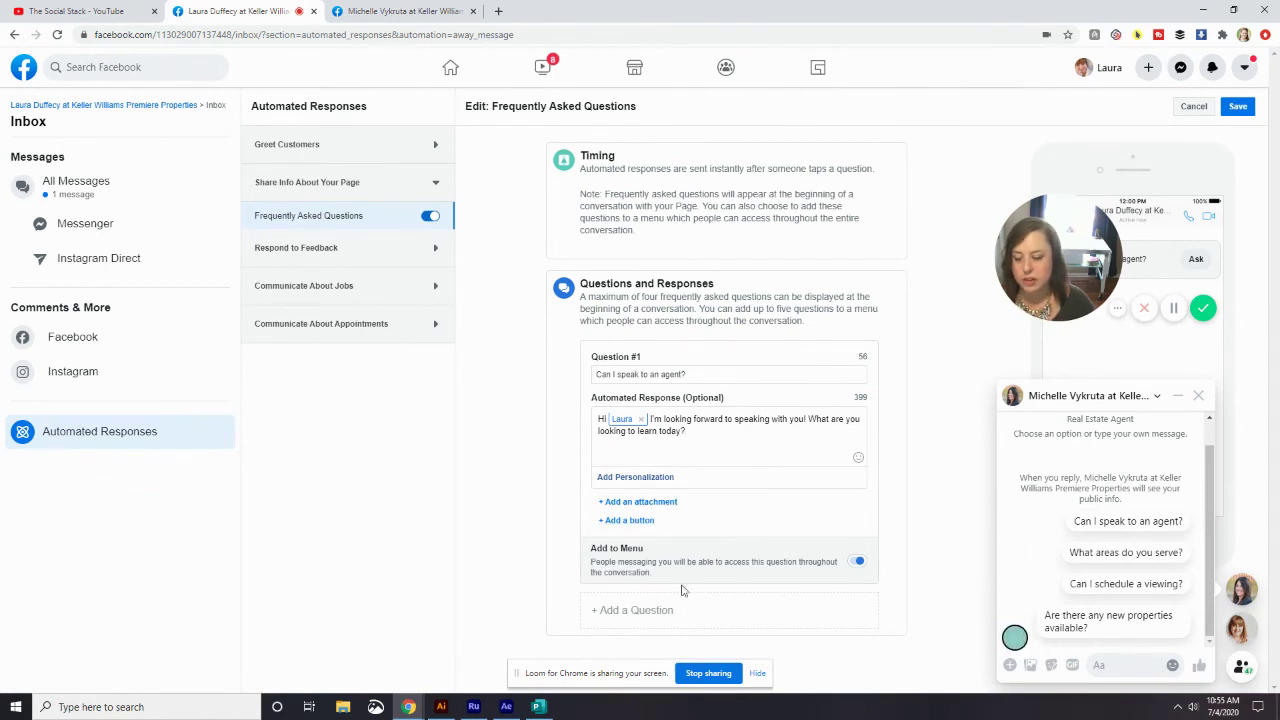
- Try an image, then a video attachment on the first answer, and remove it
{"action": "left_click", "coordinate": [638, 502]}
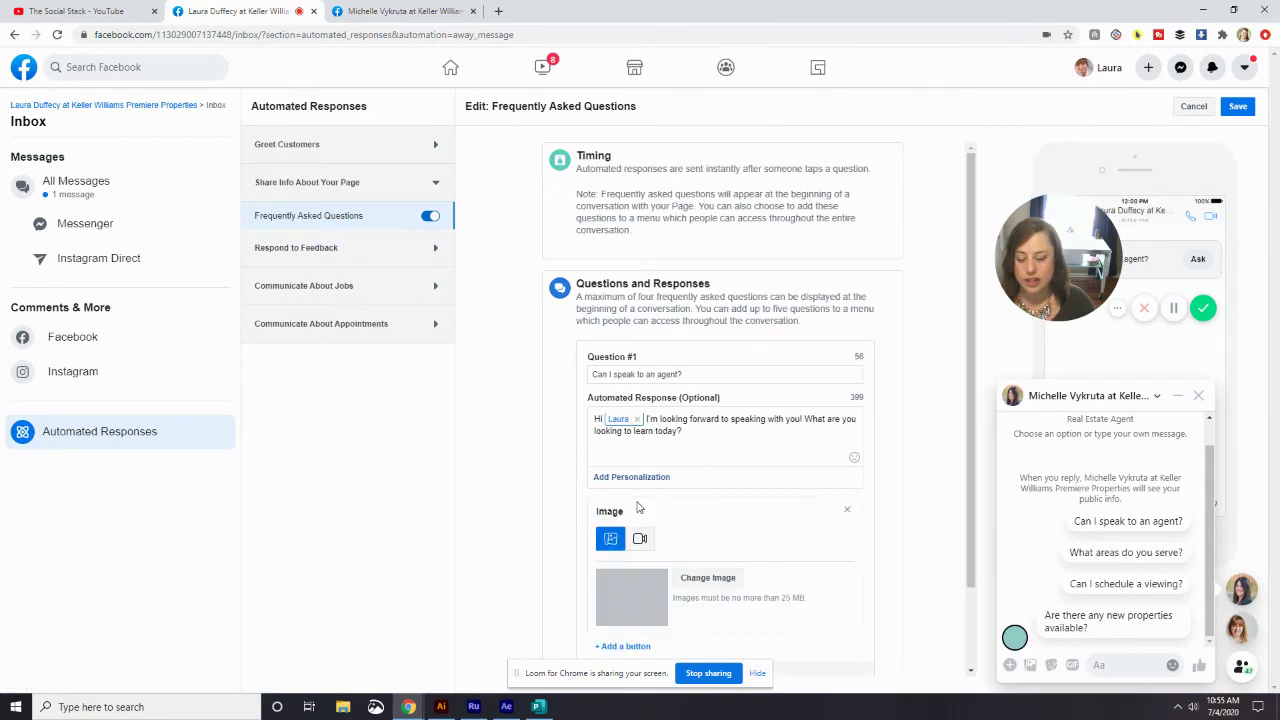
{"action": "scroll", "coordinate": [640, 508], "scroll_direction": "down", "scroll_amount": 1}
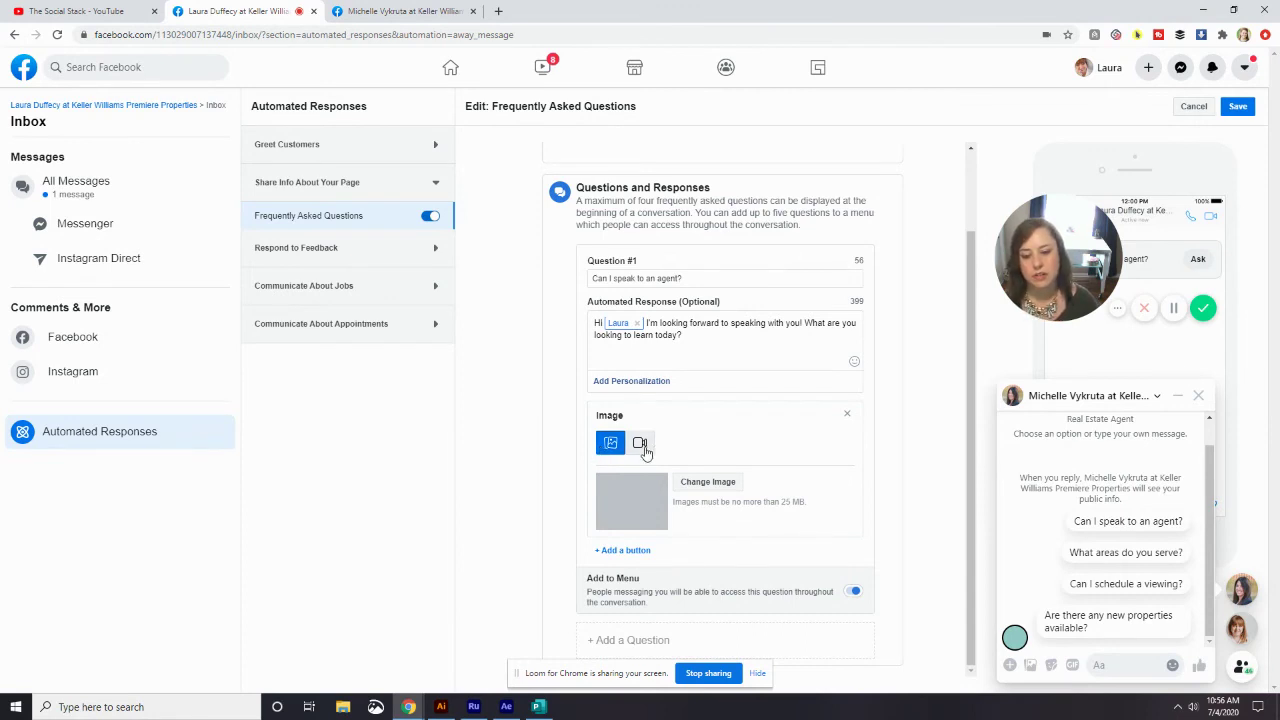
{"action": "left_click", "coordinate": [643, 447]}
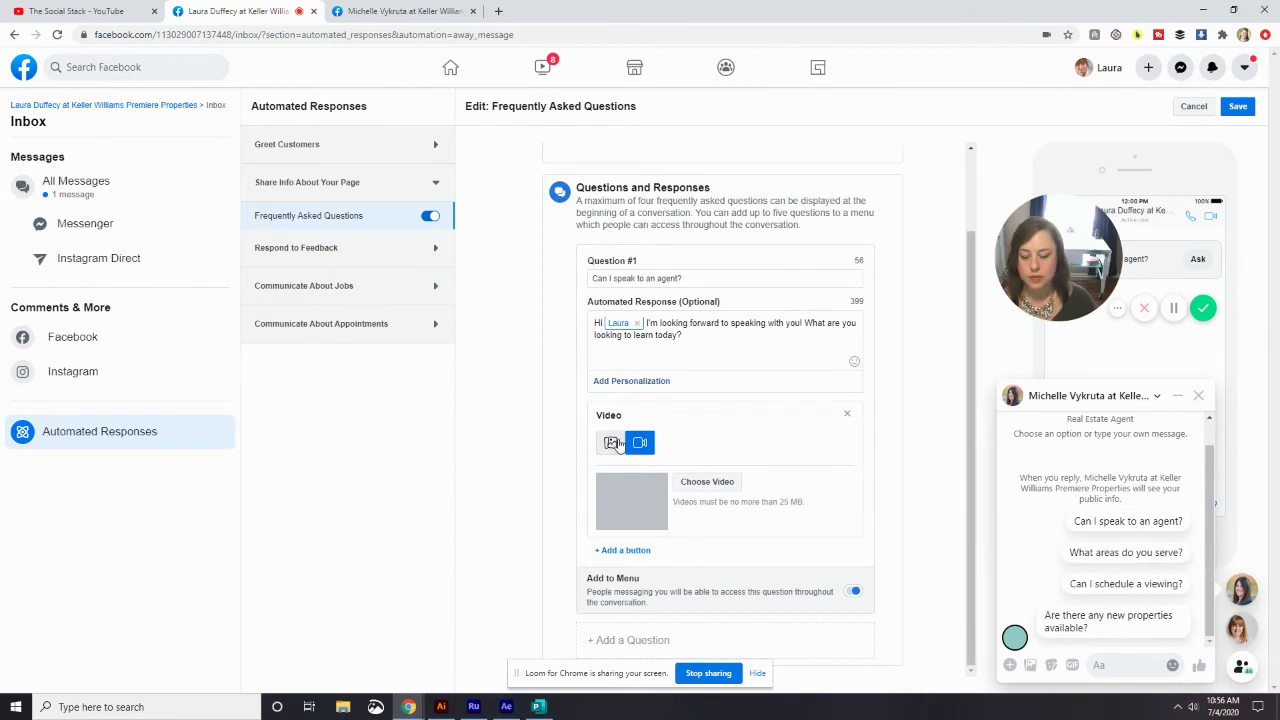
{"action": "left_click", "coordinate": [850, 415]}
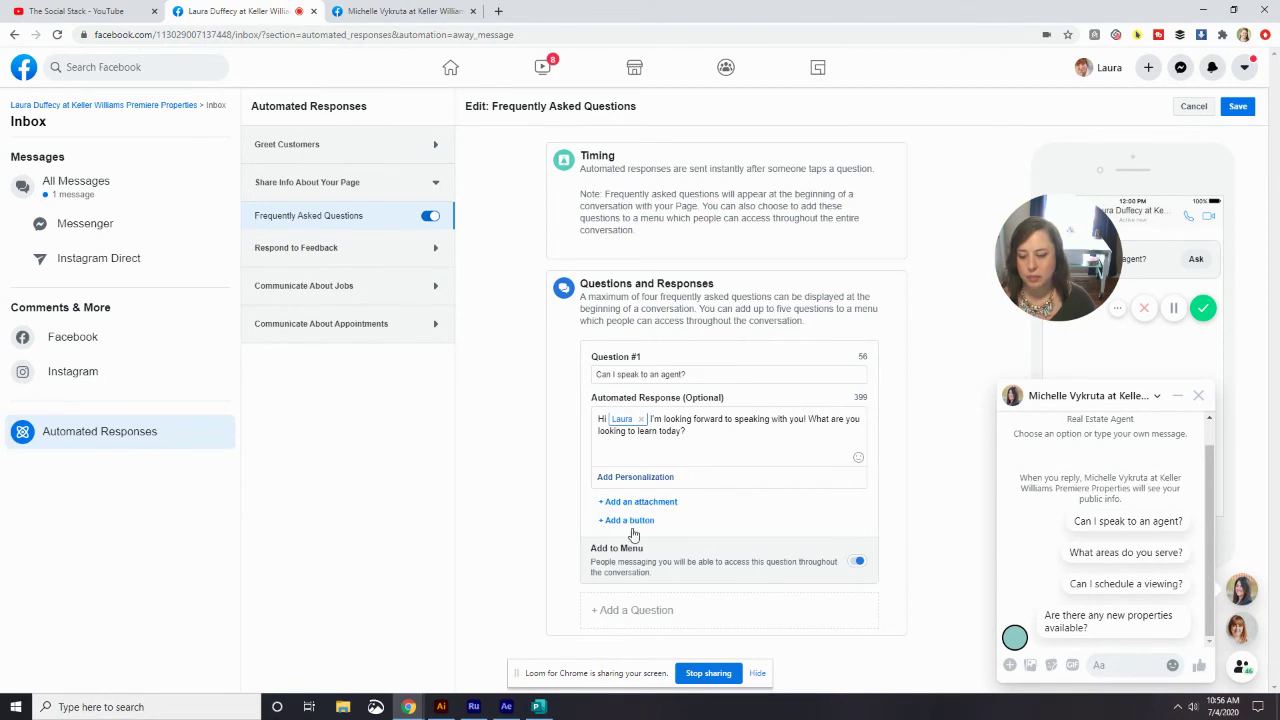
- Turn on Add to Menu for Question #1 and add an empty Question #2
{"action": "left_click", "coordinate": [855, 564]}
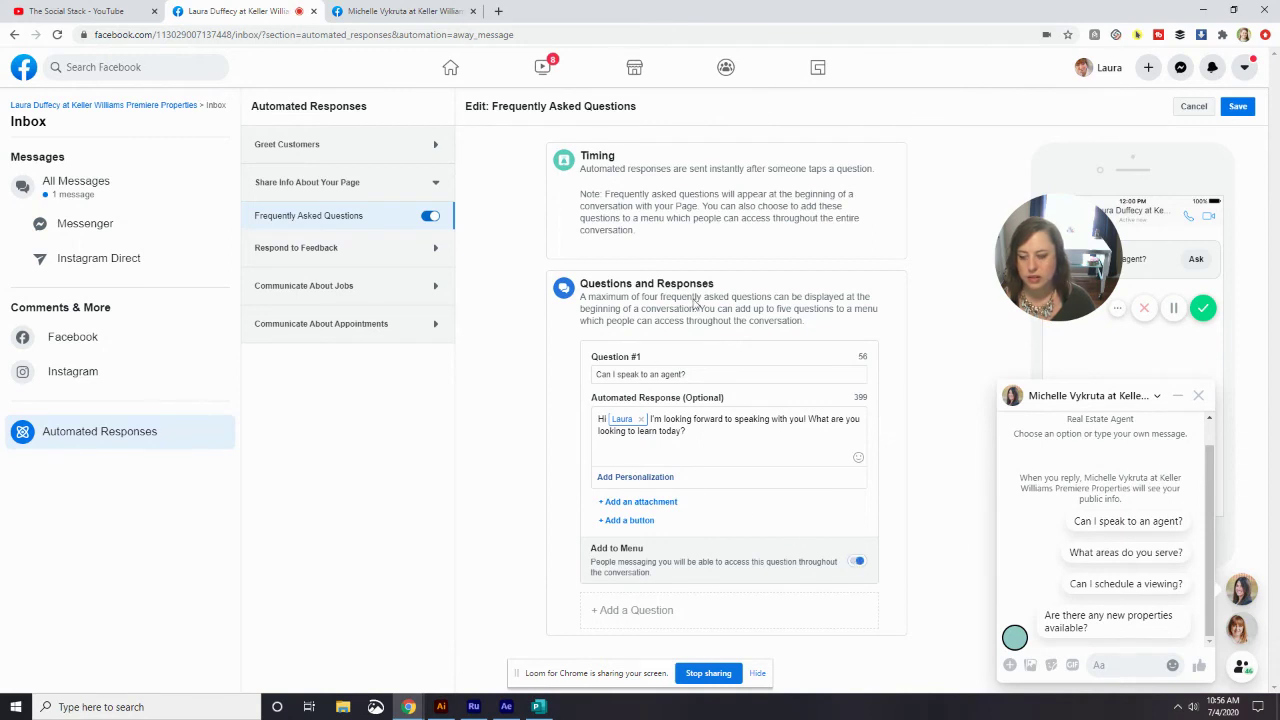
{"action": "left_click", "coordinate": [660, 608]}
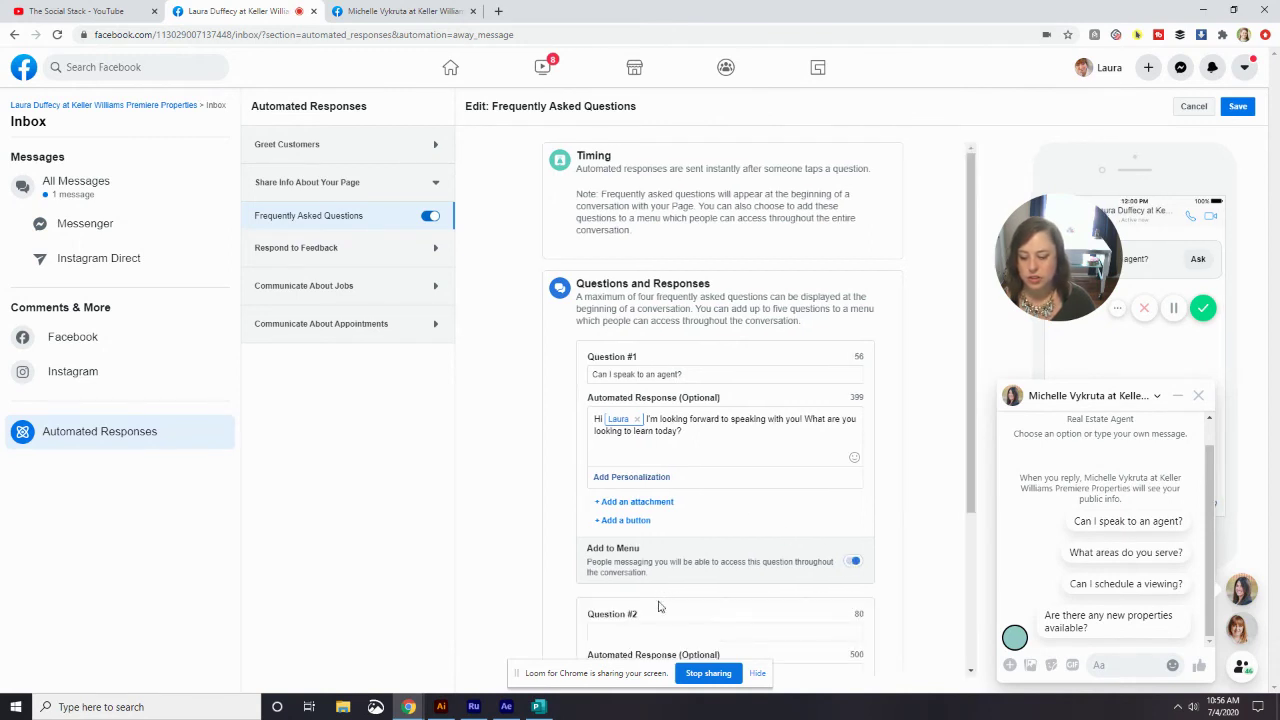
{"action": "scroll", "coordinate": [772, 567], "scroll_direction": "down", "scroll_amount": 3}
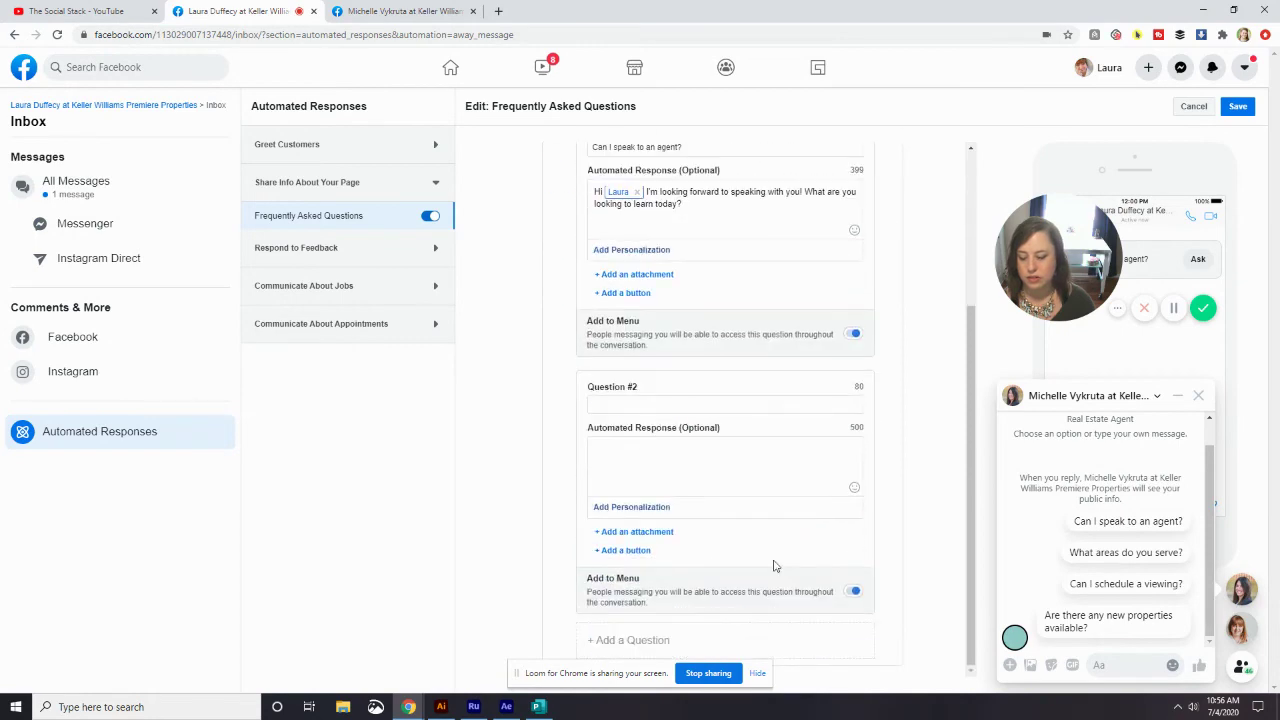
- Save the FAQ and bring up the Page Recommended response under Respond to Feedback
{"action": "left_click", "coordinate": [1240, 108]}
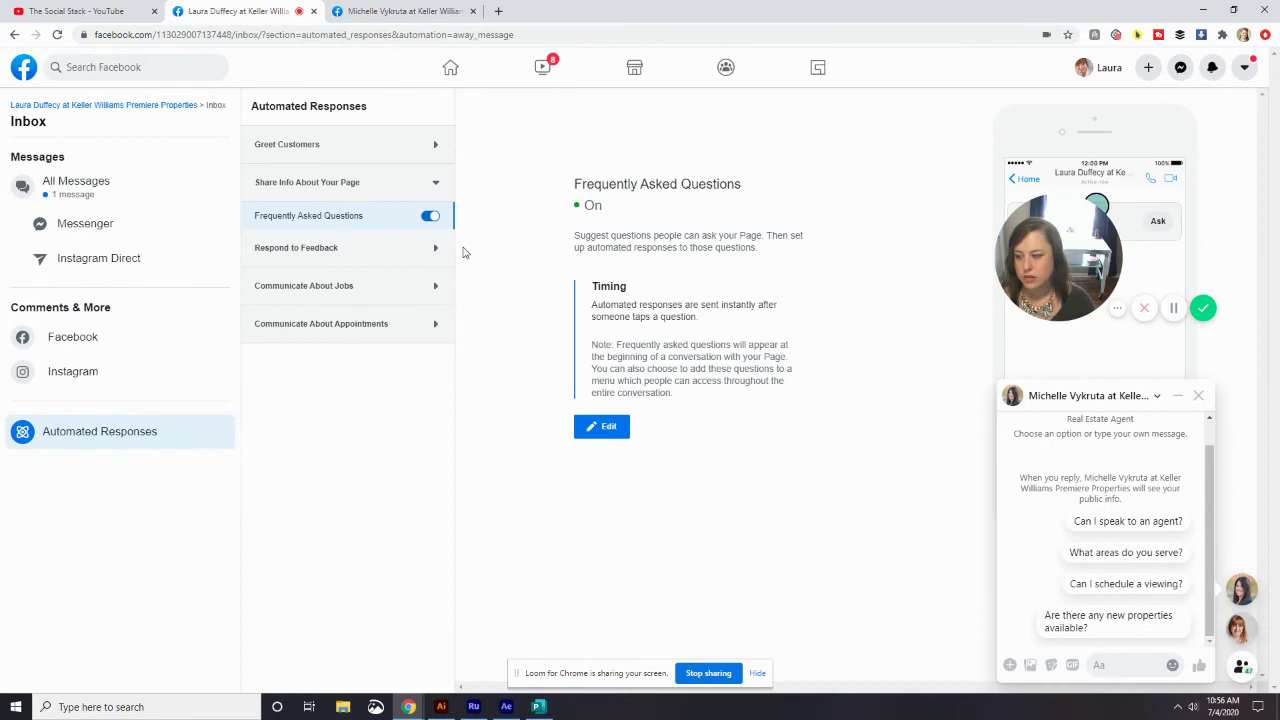
{"action": "left_click", "coordinate": [383, 252]}
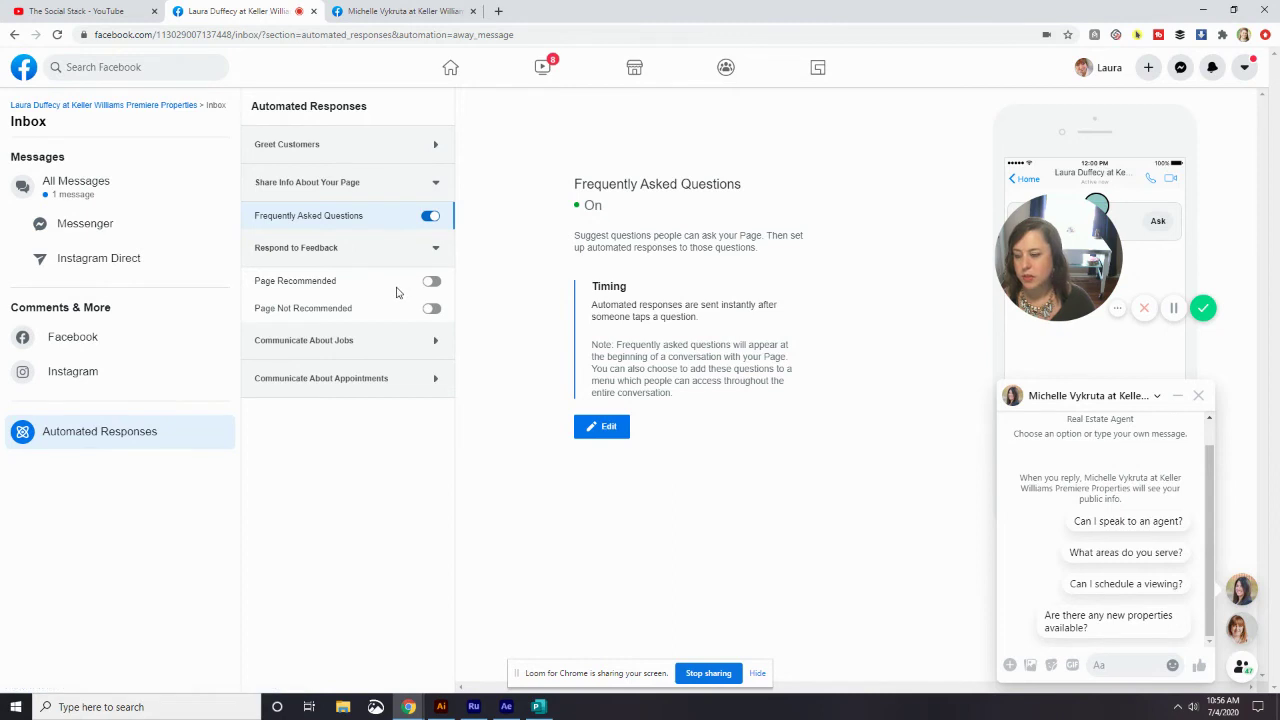
{"action": "left_click", "coordinate": [396, 292]}
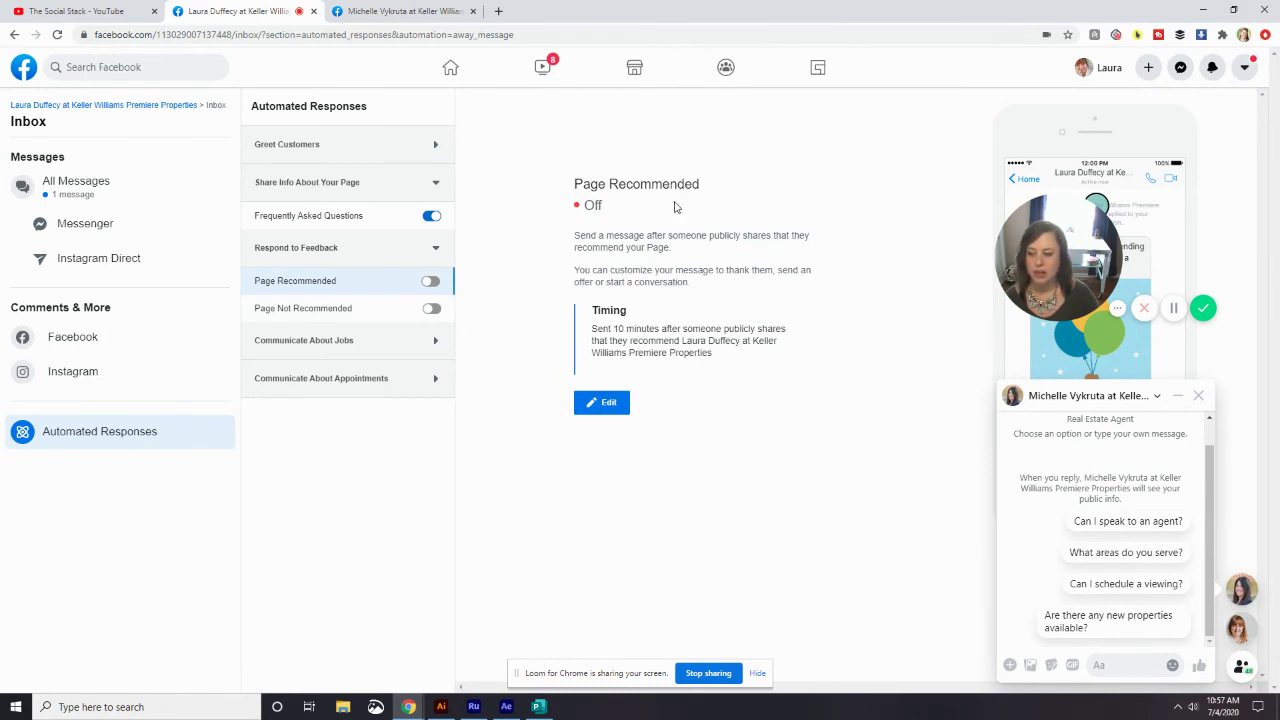
- Toggle Page Recommended on and back off, then view Page Not Recommended, left off
{"action": "left_click", "coordinate": [430, 283]}
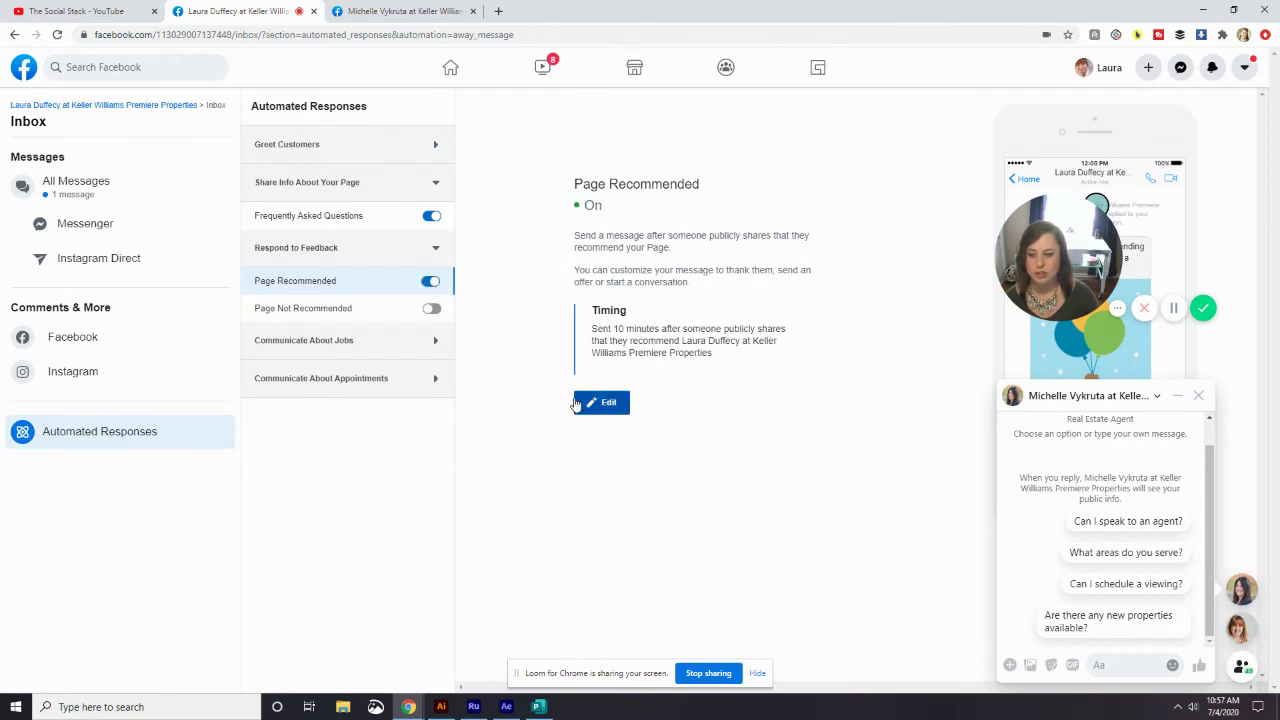
{"action": "left_click", "coordinate": [432, 284]}
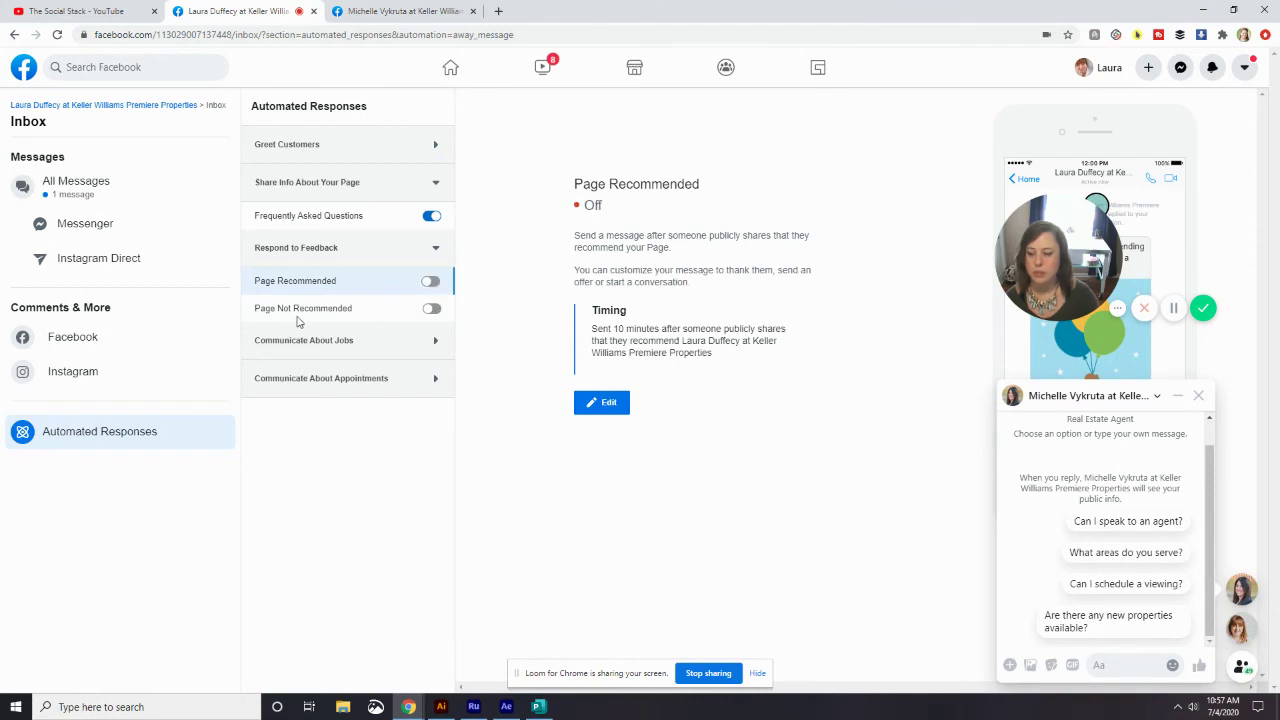
{"action": "left_click", "coordinate": [392, 319]}
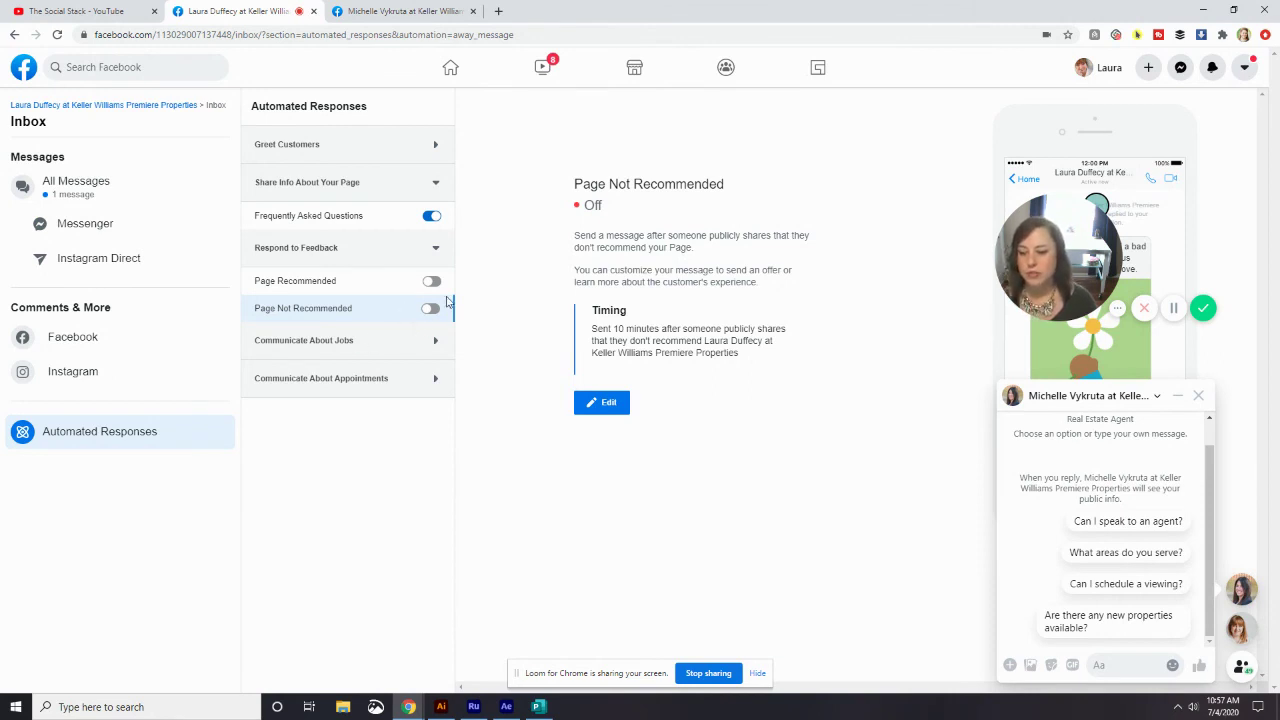
- Review the Application Received response under Communicate About Jobs
{"action": "left_click", "coordinate": [431, 250]}
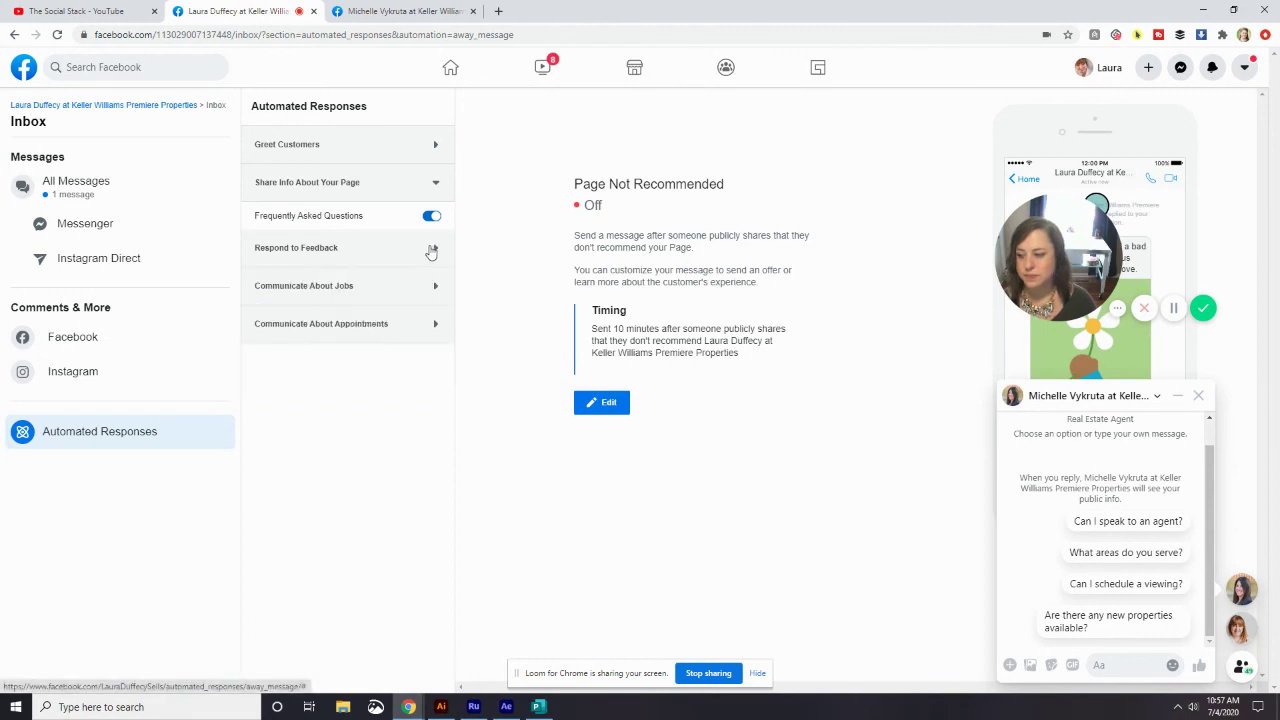
{"action": "left_click", "coordinate": [404, 286]}
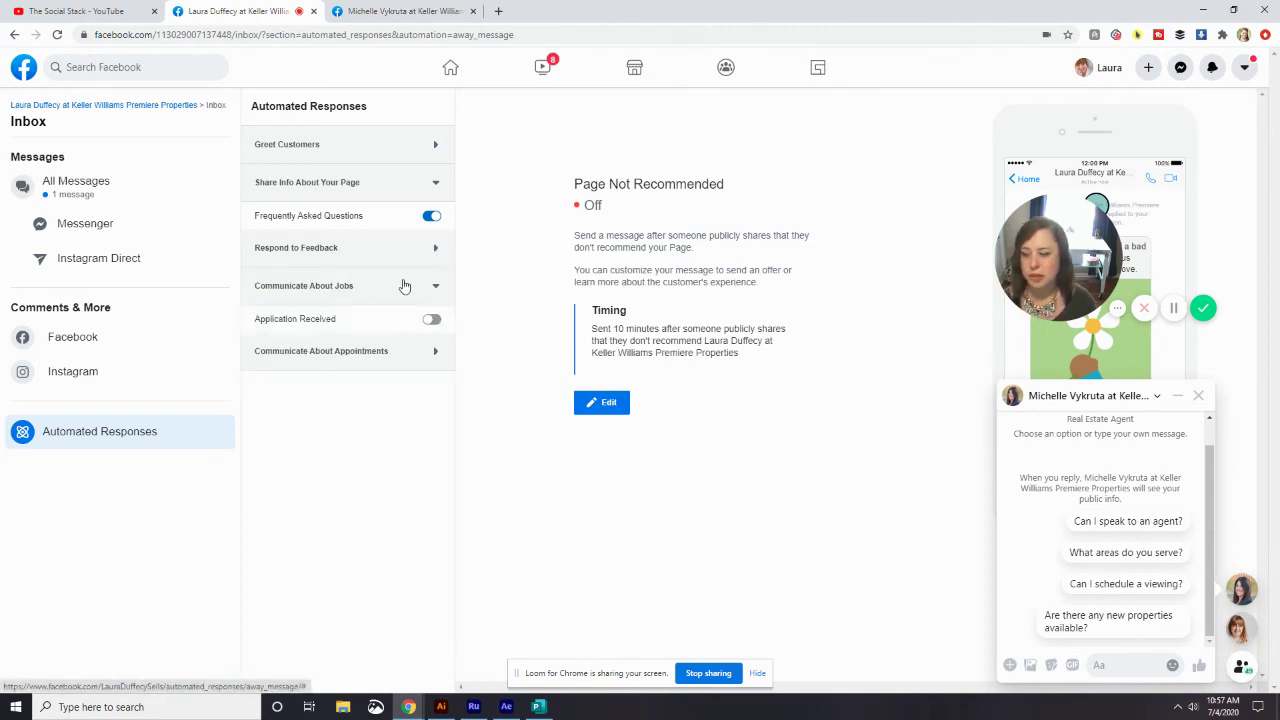
{"action": "left_click", "coordinate": [380, 320]}
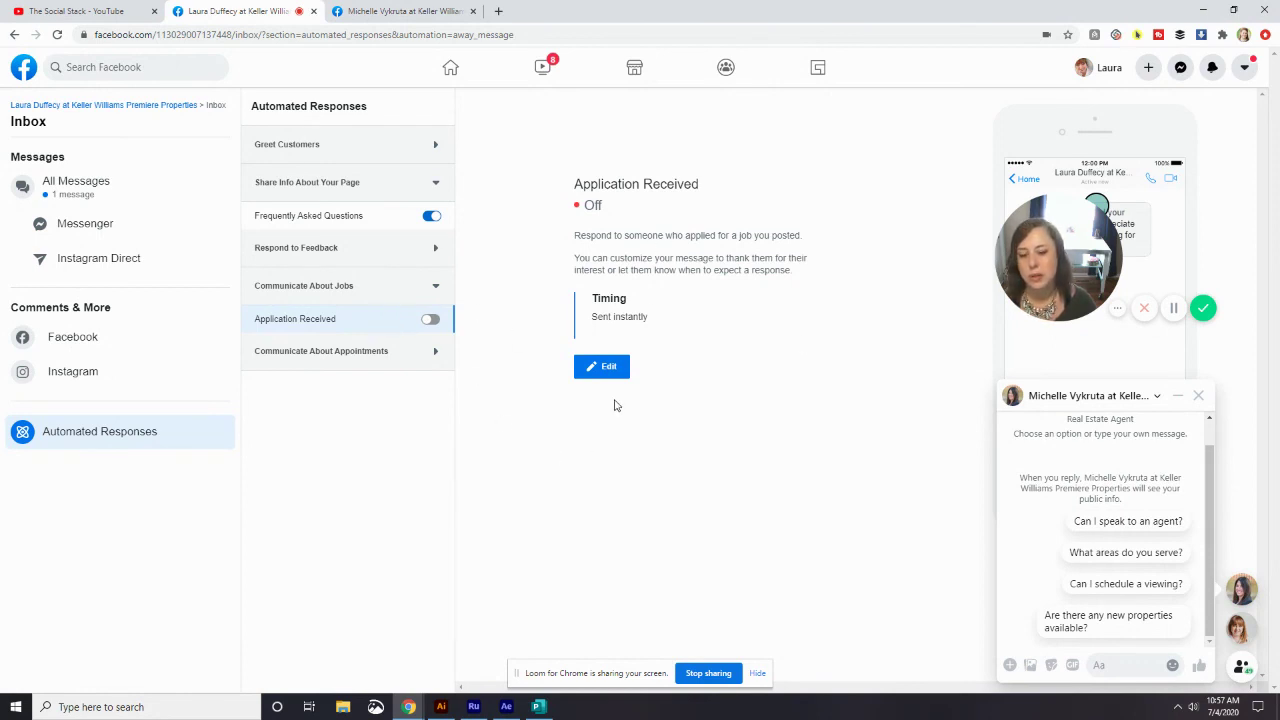
- Review the appointment Reminders and Follow-up Messages responses, ending on Reminders, left off
{"action": "left_click", "coordinate": [397, 290]}
{"action": "left_click", "coordinate": [376, 330]}
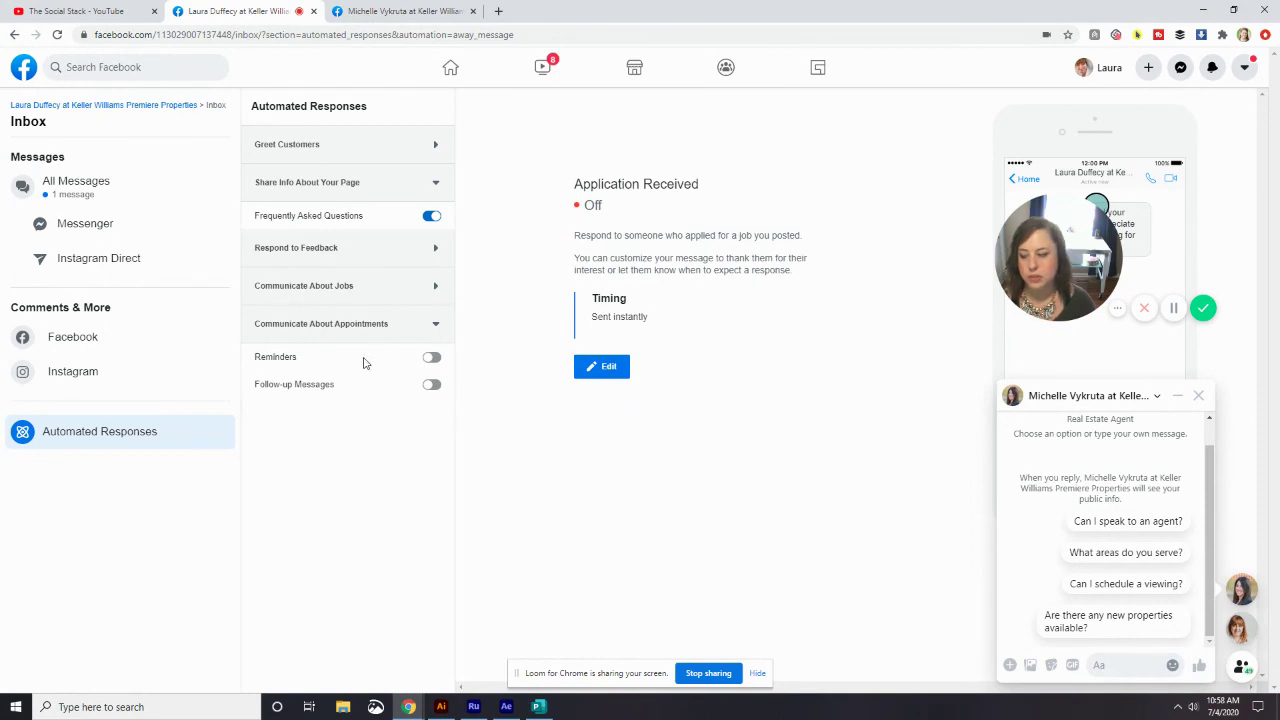
{"action": "left_click", "coordinate": [365, 363]}
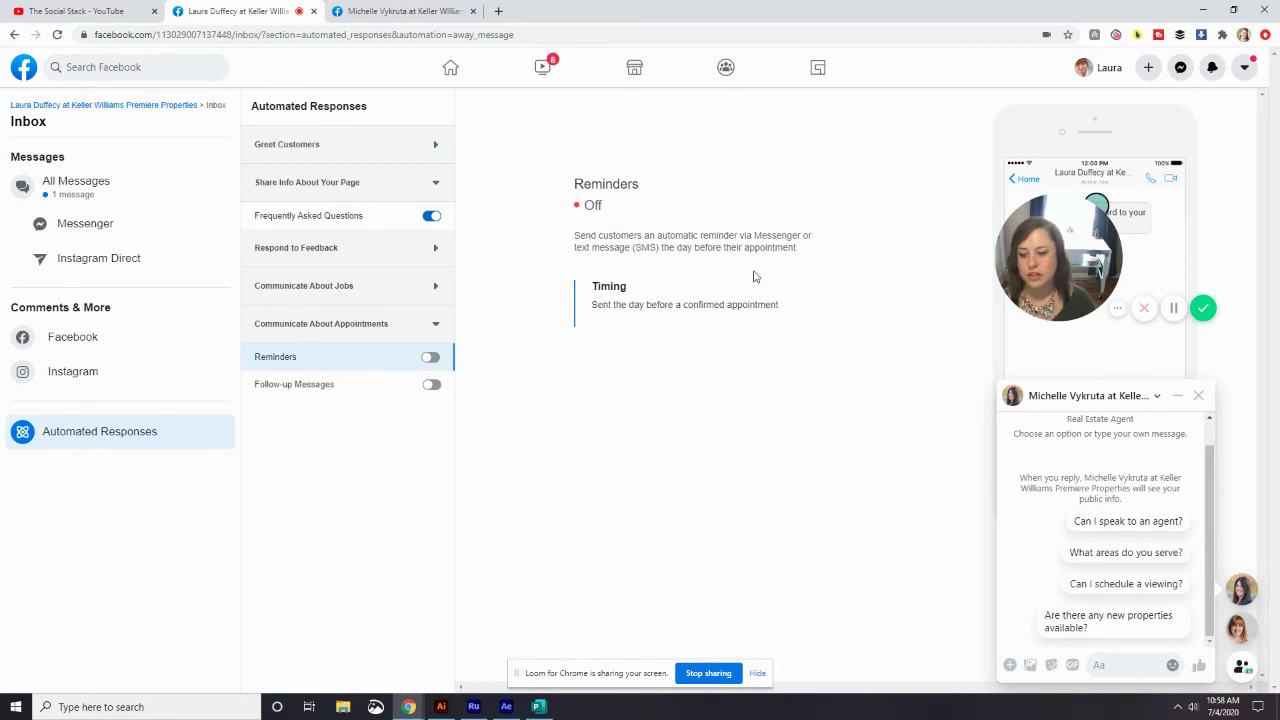
{"action": "left_click", "coordinate": [356, 388]}
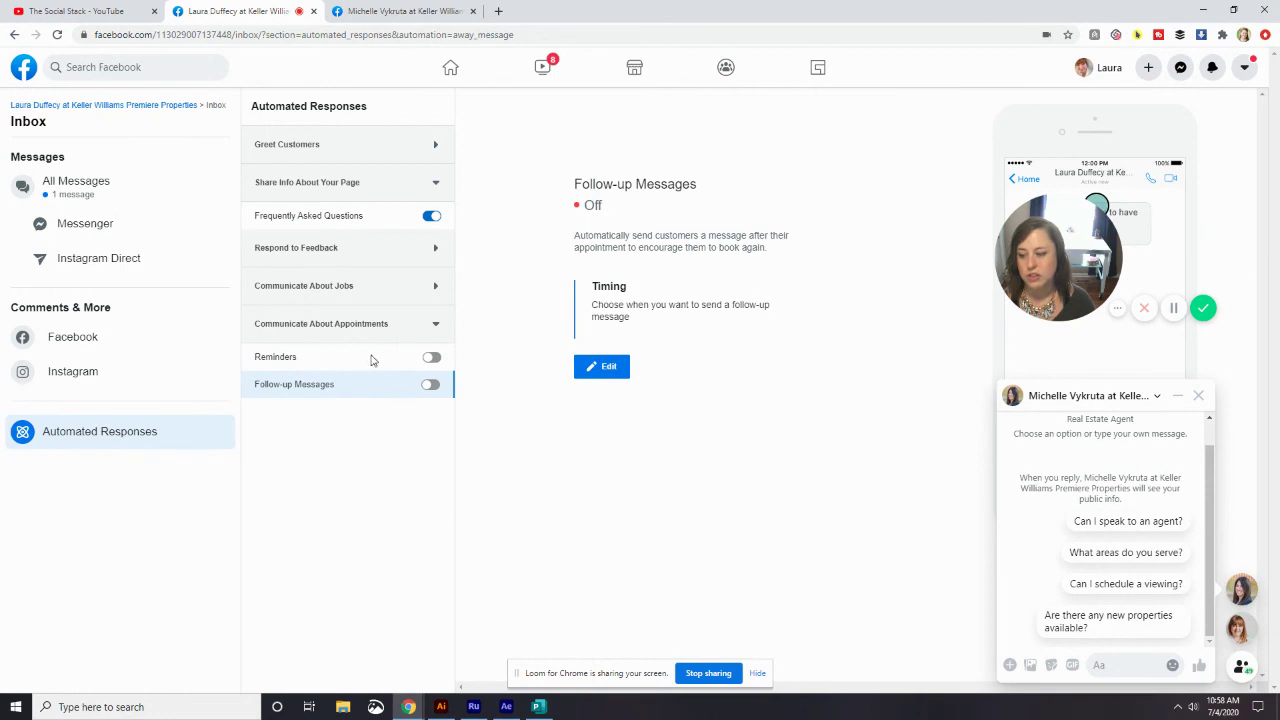
{"action": "left_click", "coordinate": [376, 356]}
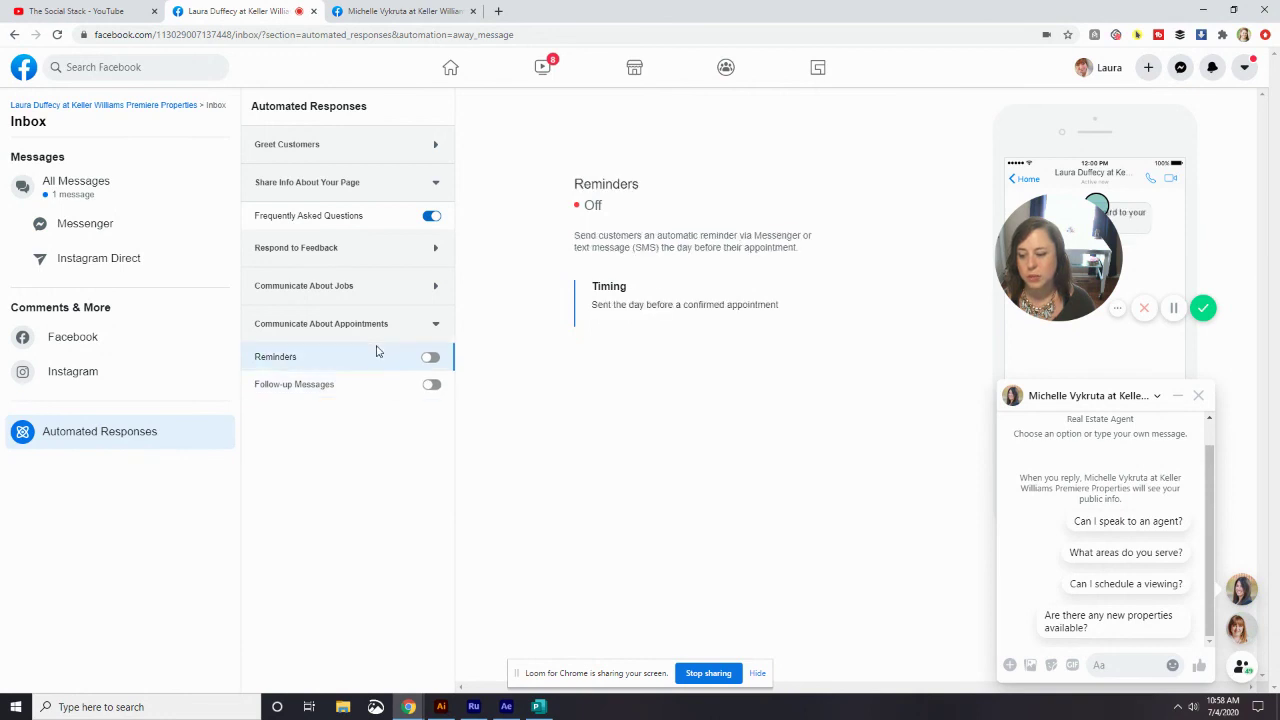
- Check Instant Reply is on and Away Message off, then collapse Appointments, Page Info and Greetings
{"action": "left_click", "coordinate": [370, 152]}
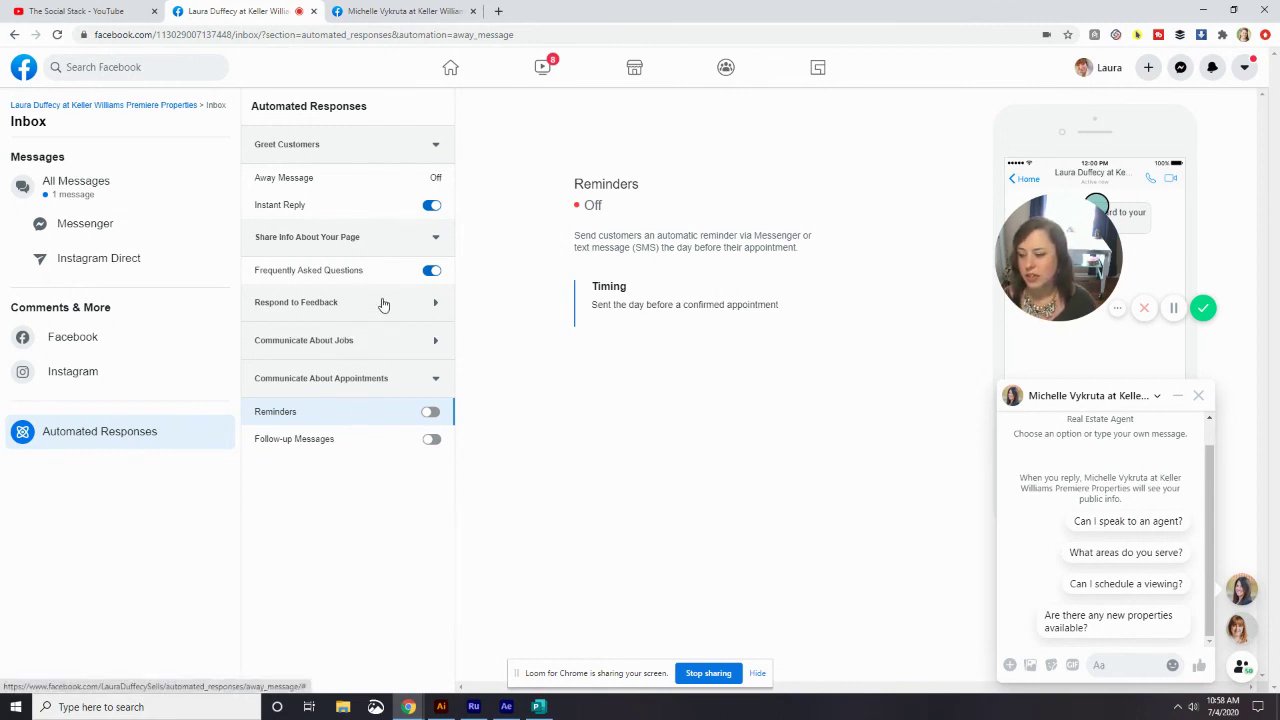
{"action": "left_click", "coordinate": [401, 383]}
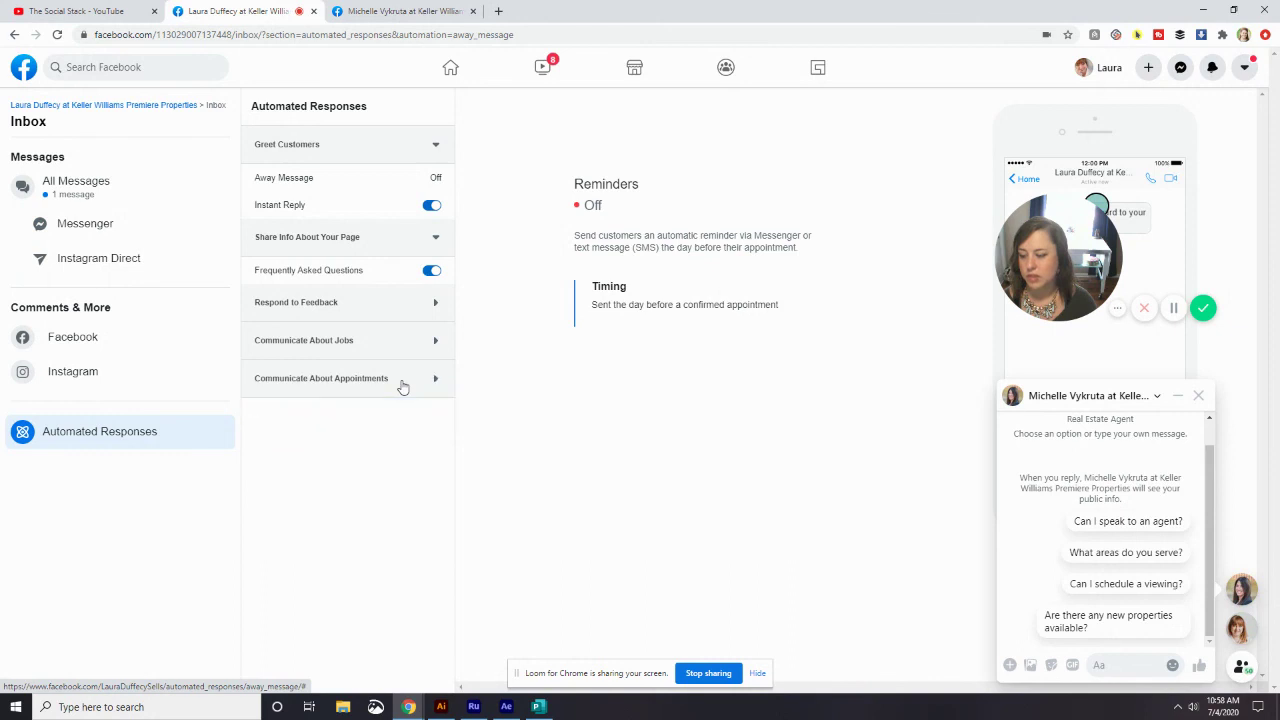
{"action": "left_click", "coordinate": [404, 240]}
{"action": "left_click", "coordinate": [405, 150]}
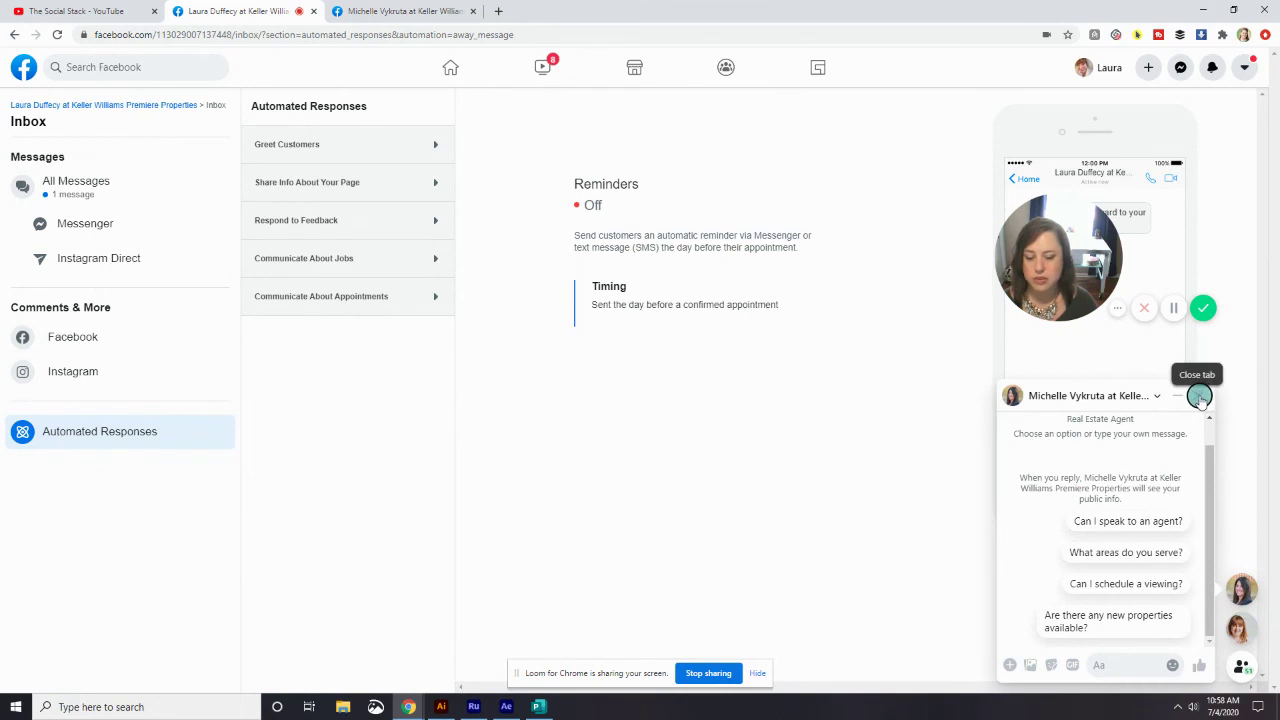
- Close the test Messenger chat and reopen the real estate business Page from recent searches
{"action": "left_click", "coordinate": [1199, 397]}
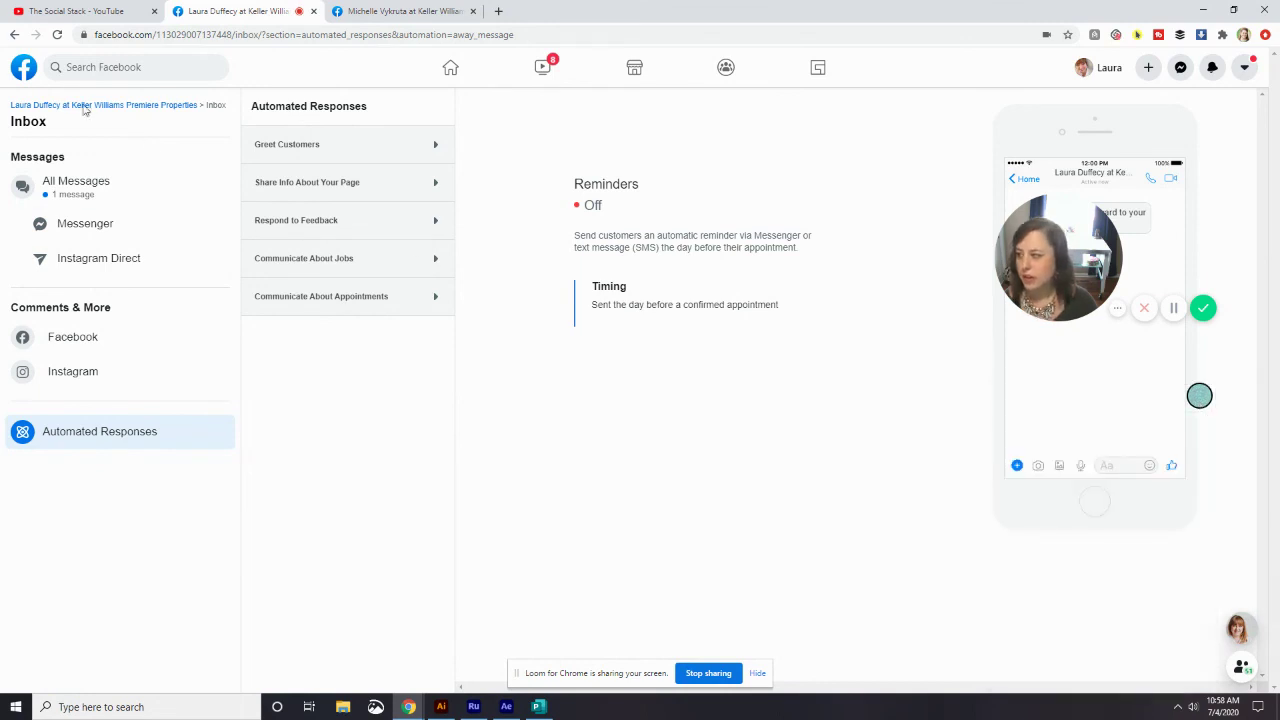
{"action": "left_click", "coordinate": [110, 66]}
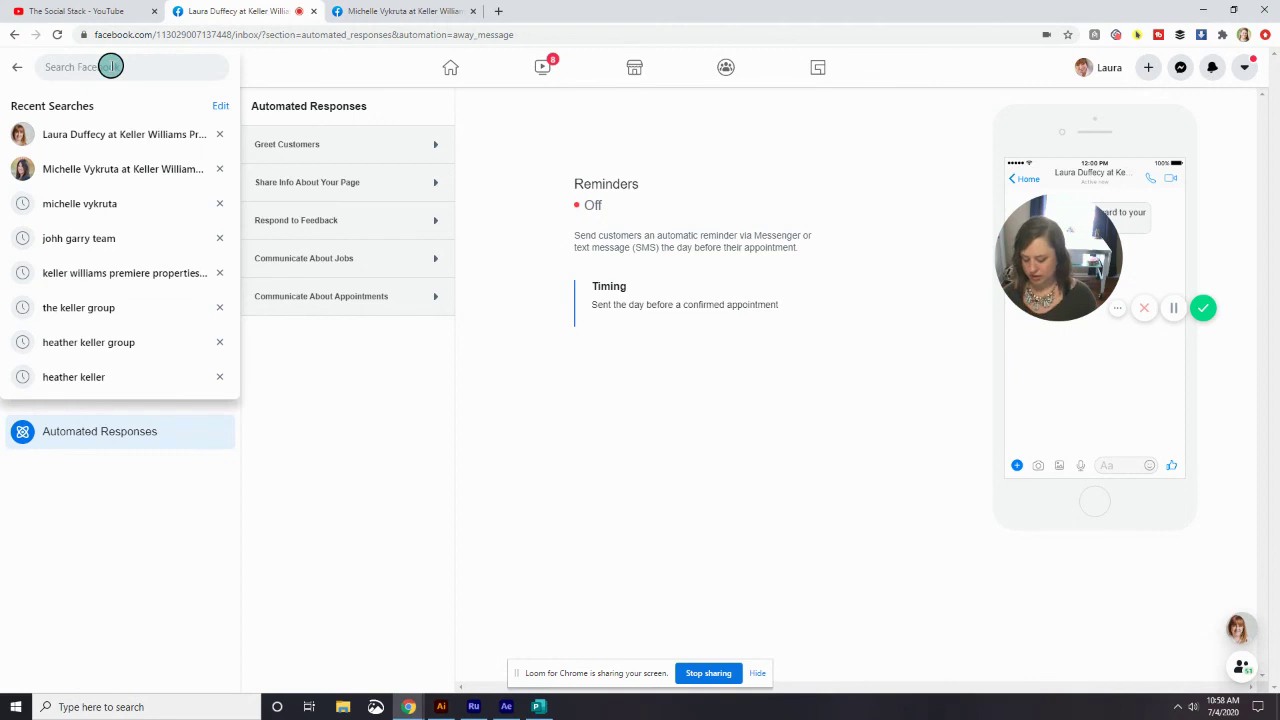
{"action": "type", "text": "ke"}
{"action": "key", "text": "BackSpace"}
{"action": "key", "text": "BackSpace"}
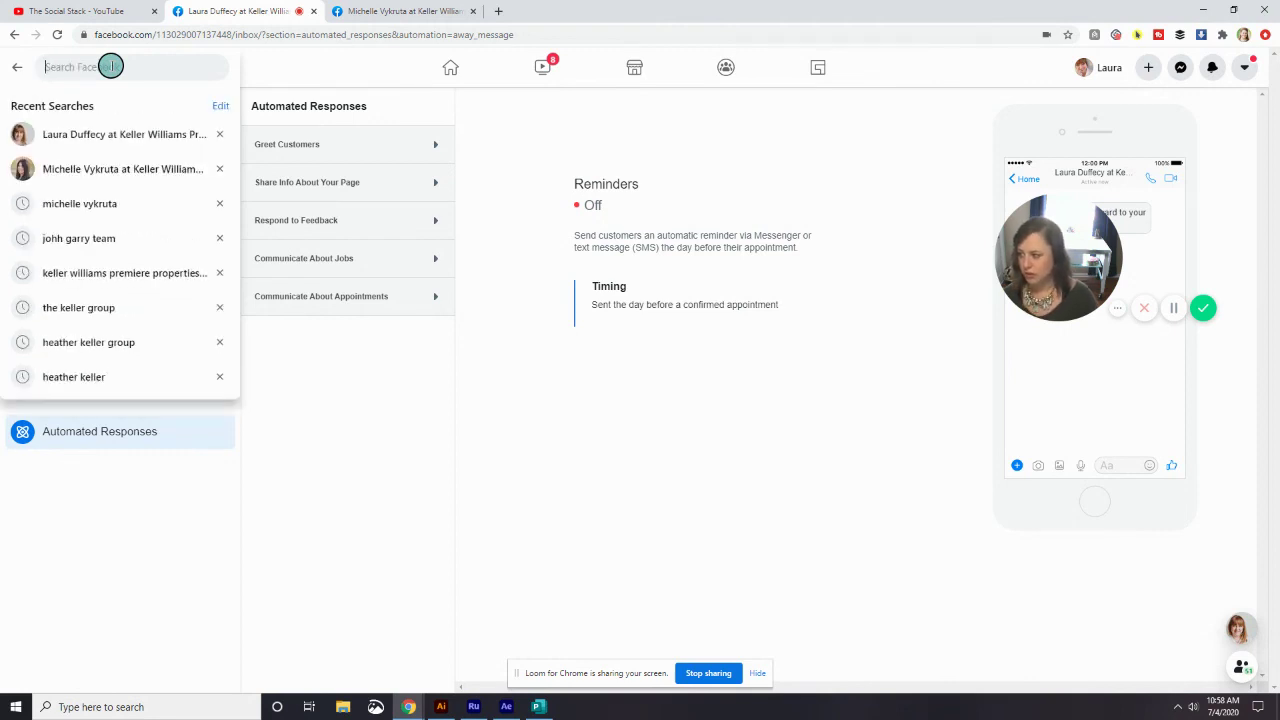
{"action": "left_click", "coordinate": [112, 128]}
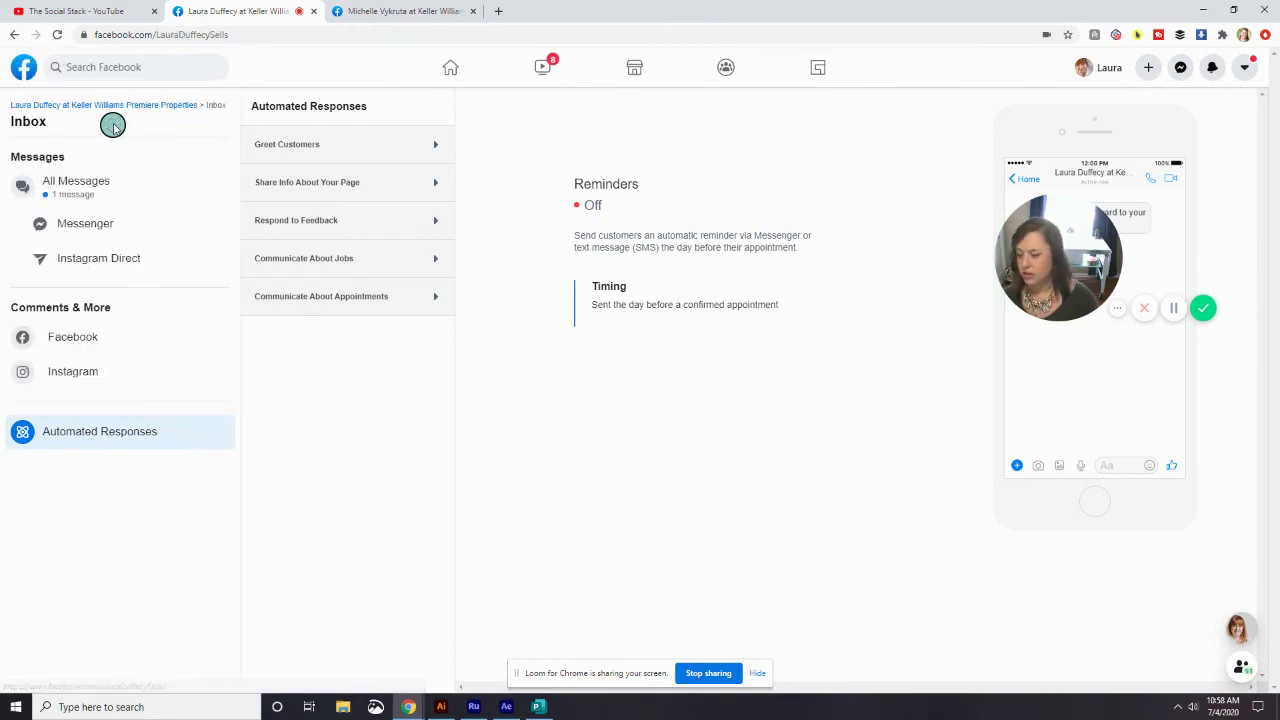